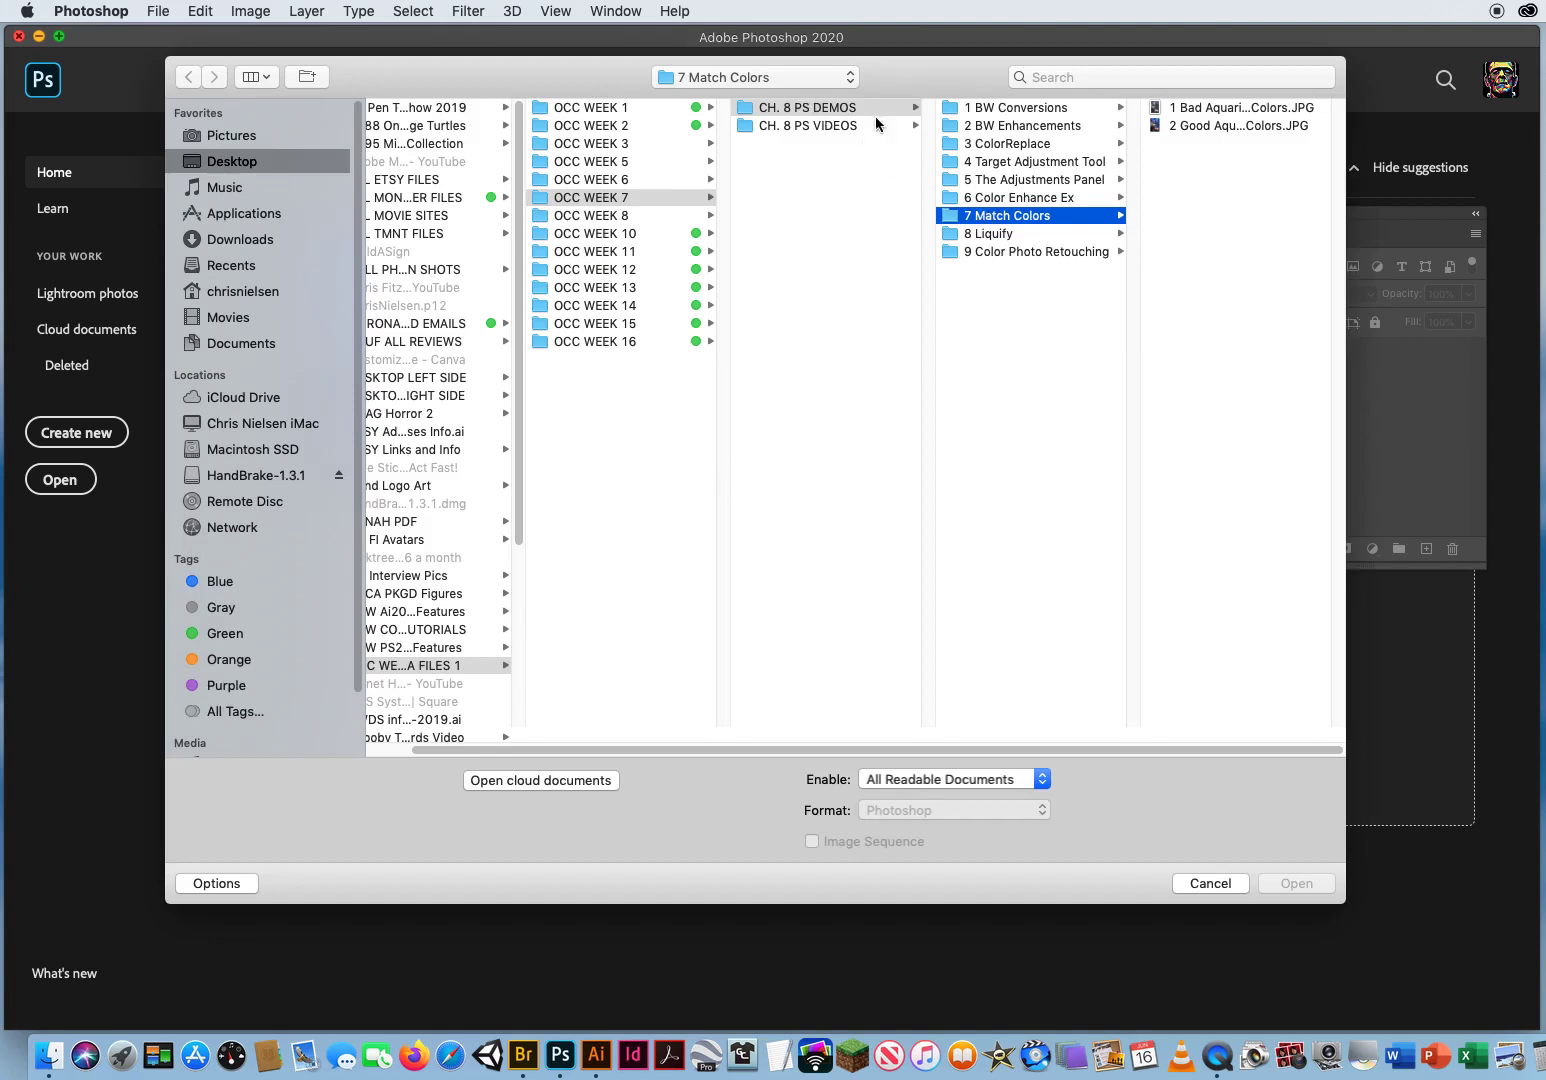
# - Open 1 Liquify Kate.jpg from the 8 Liquify folder and duplicate its Background layer
pyautogui.click(1012, 236)
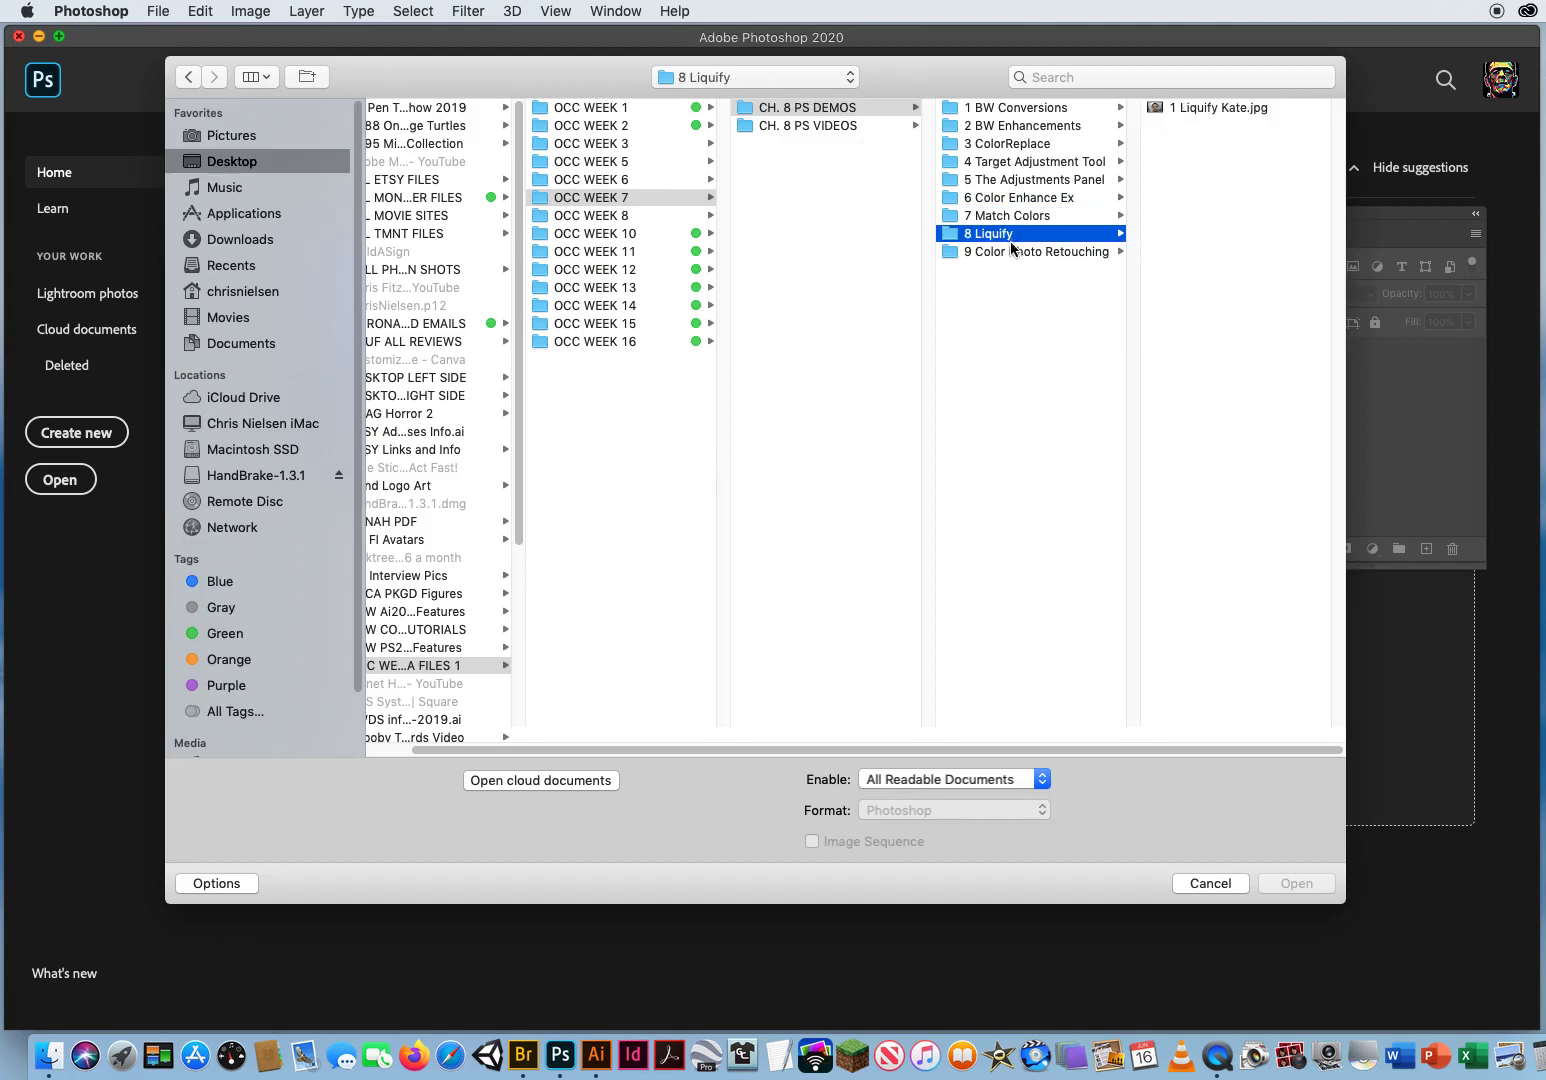
pyautogui.click(1188, 107)
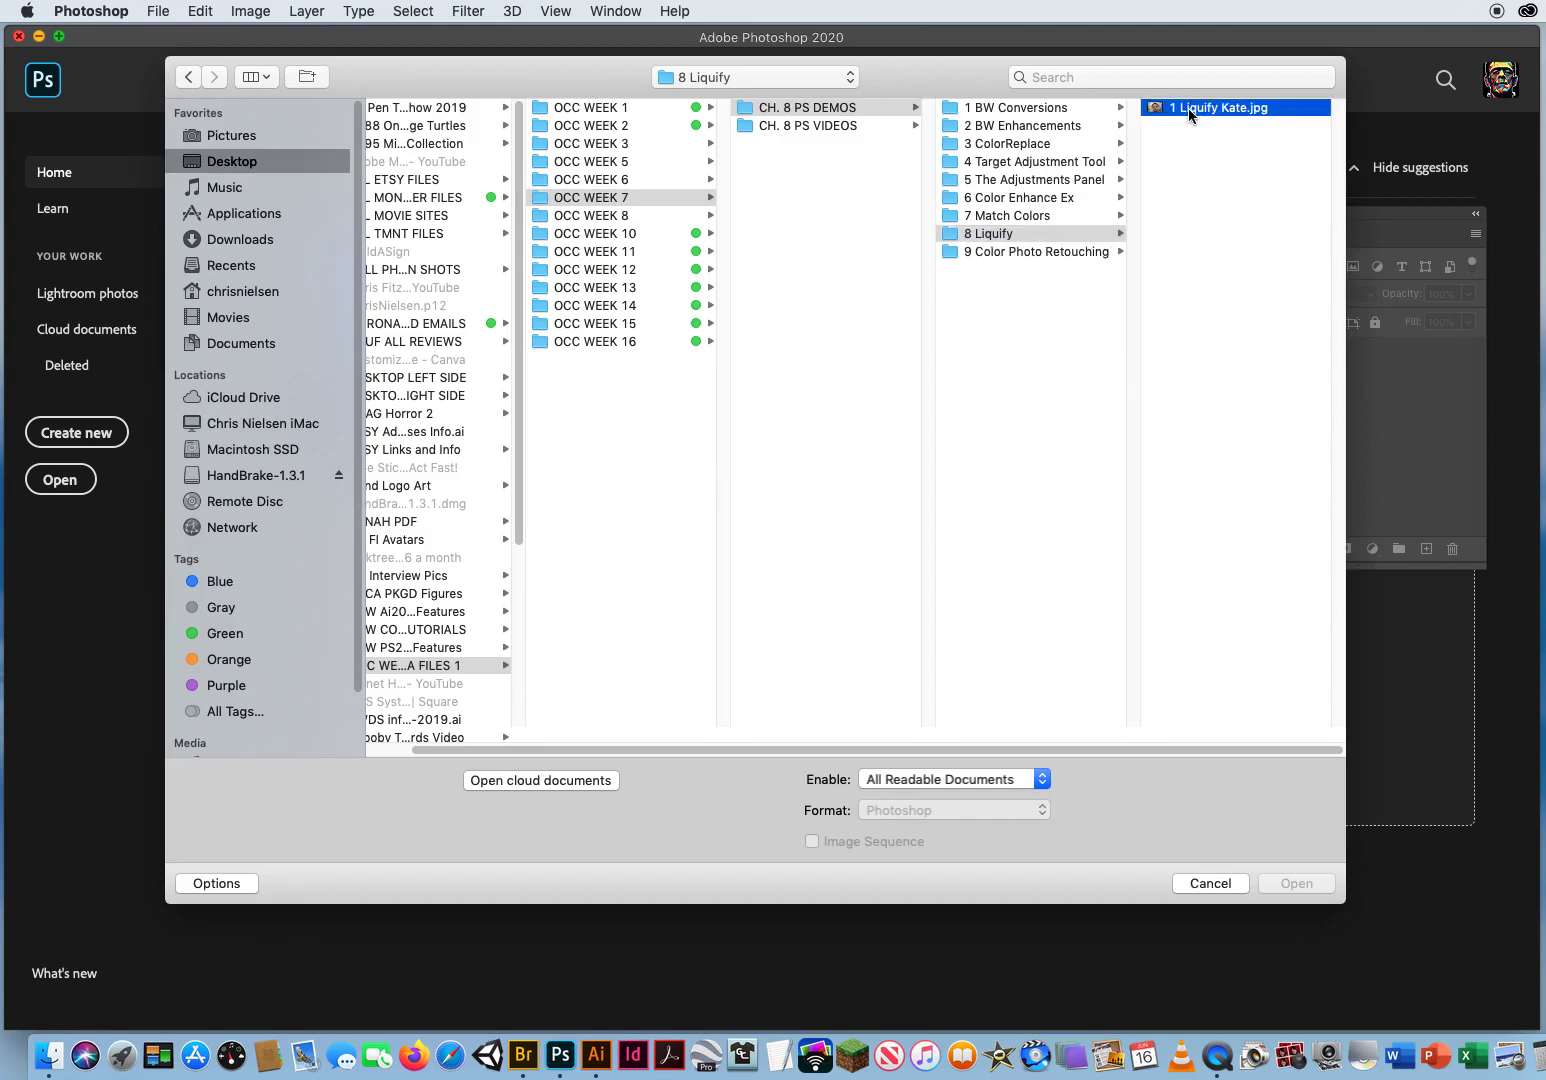
pyautogui.click(1290, 884)
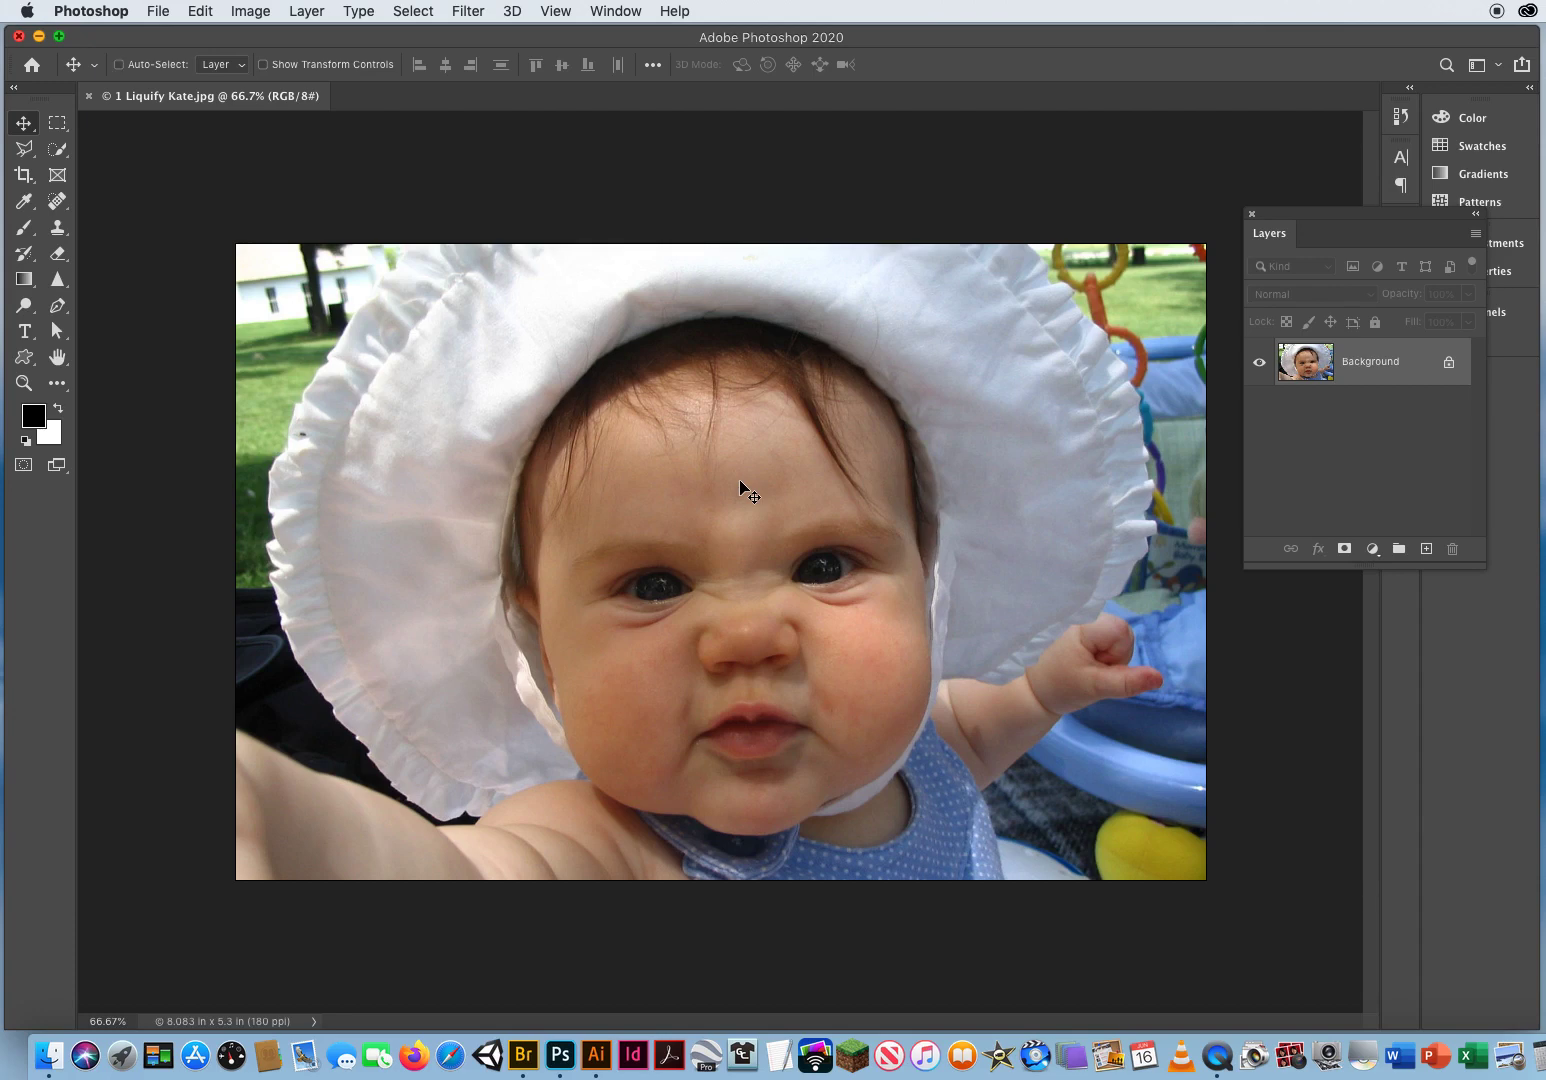
pyautogui.press('super+j')
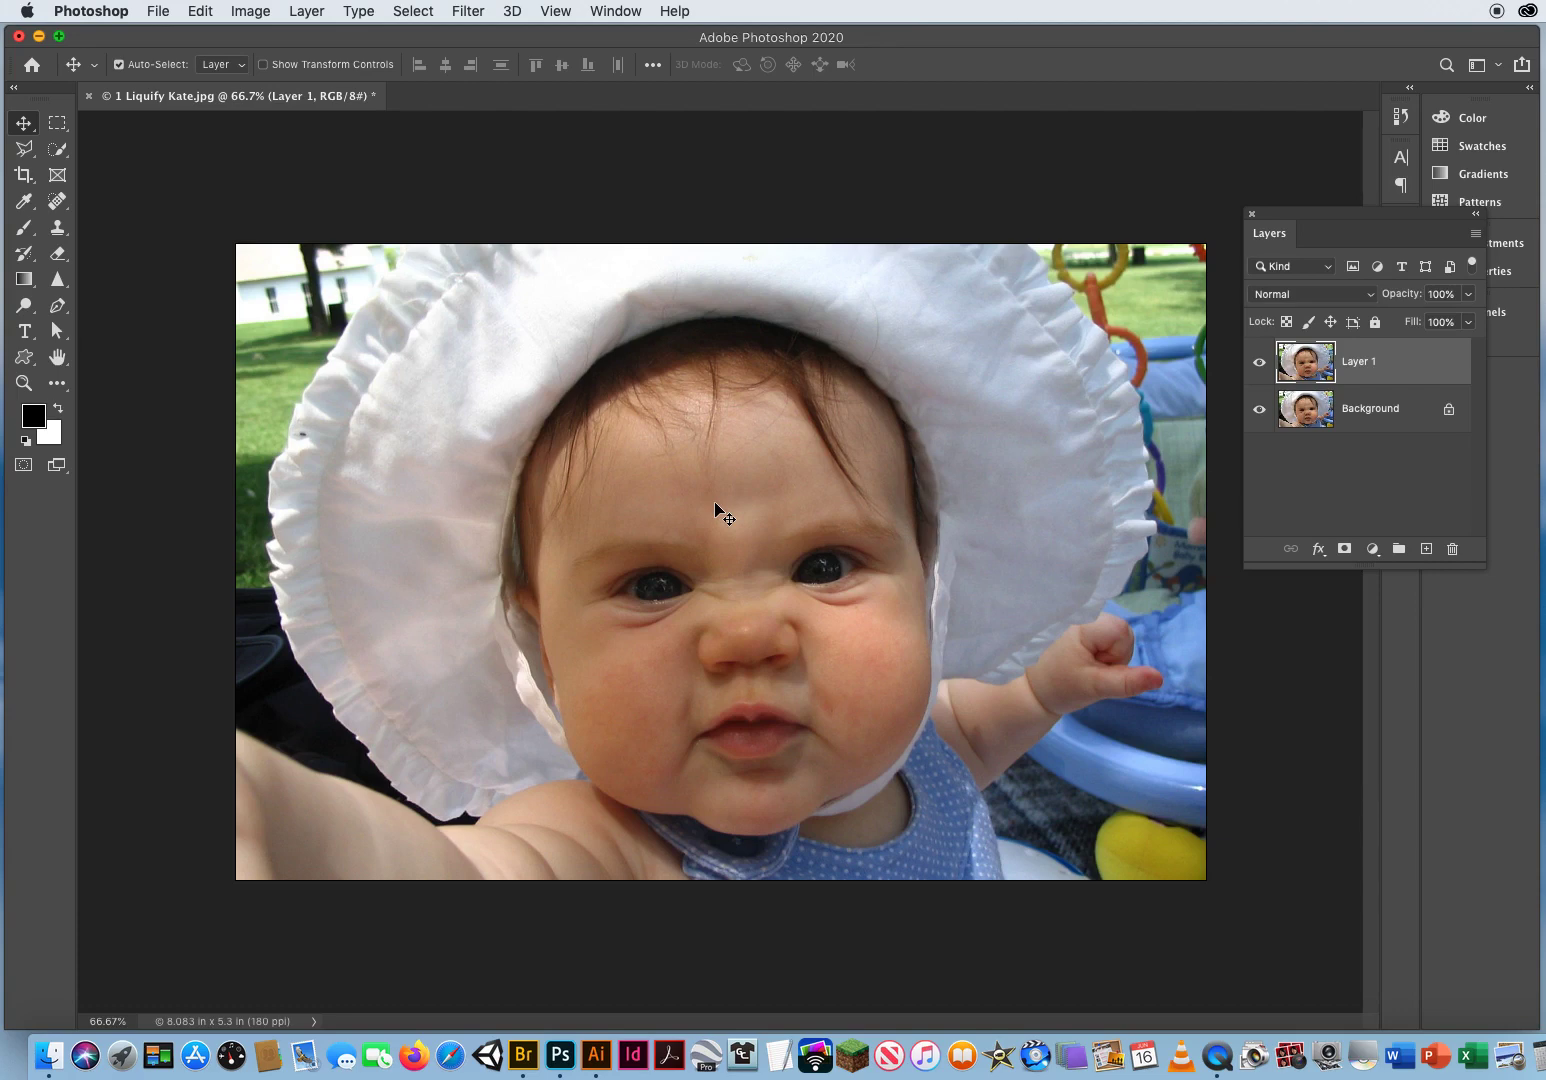
# - Open the Liquify filter on the duplicated layer and turn off Show Backdrop
pyautogui.click(467, 10)
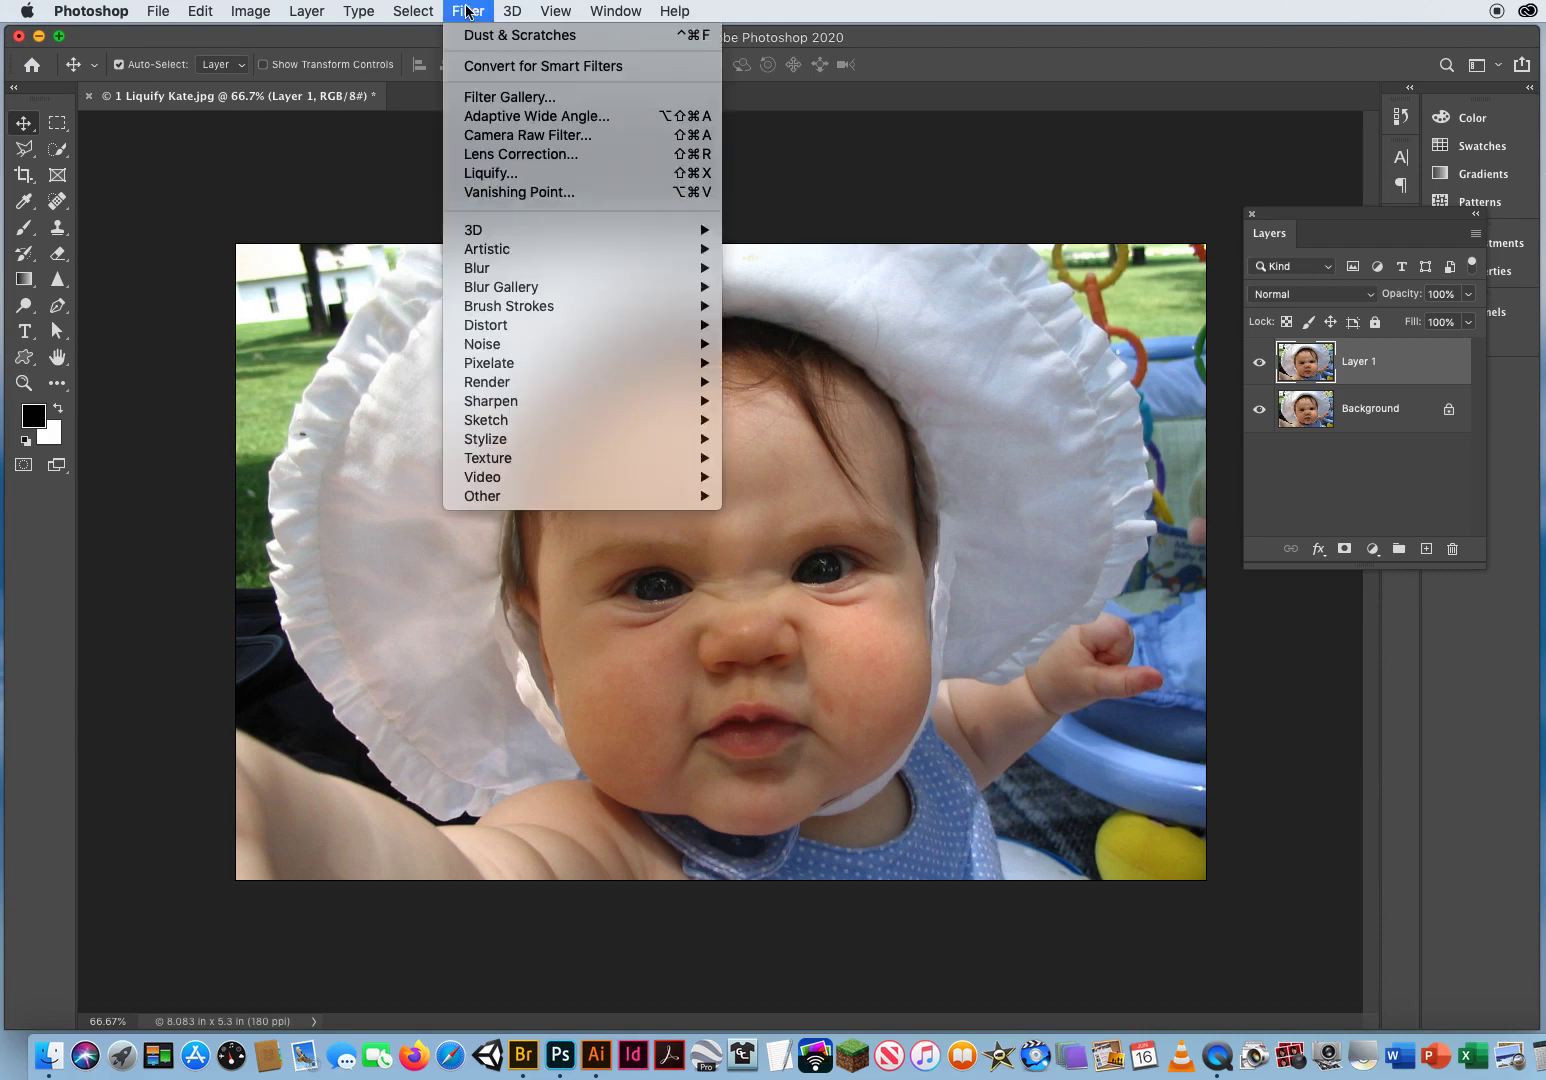
pyautogui.click(491, 176)
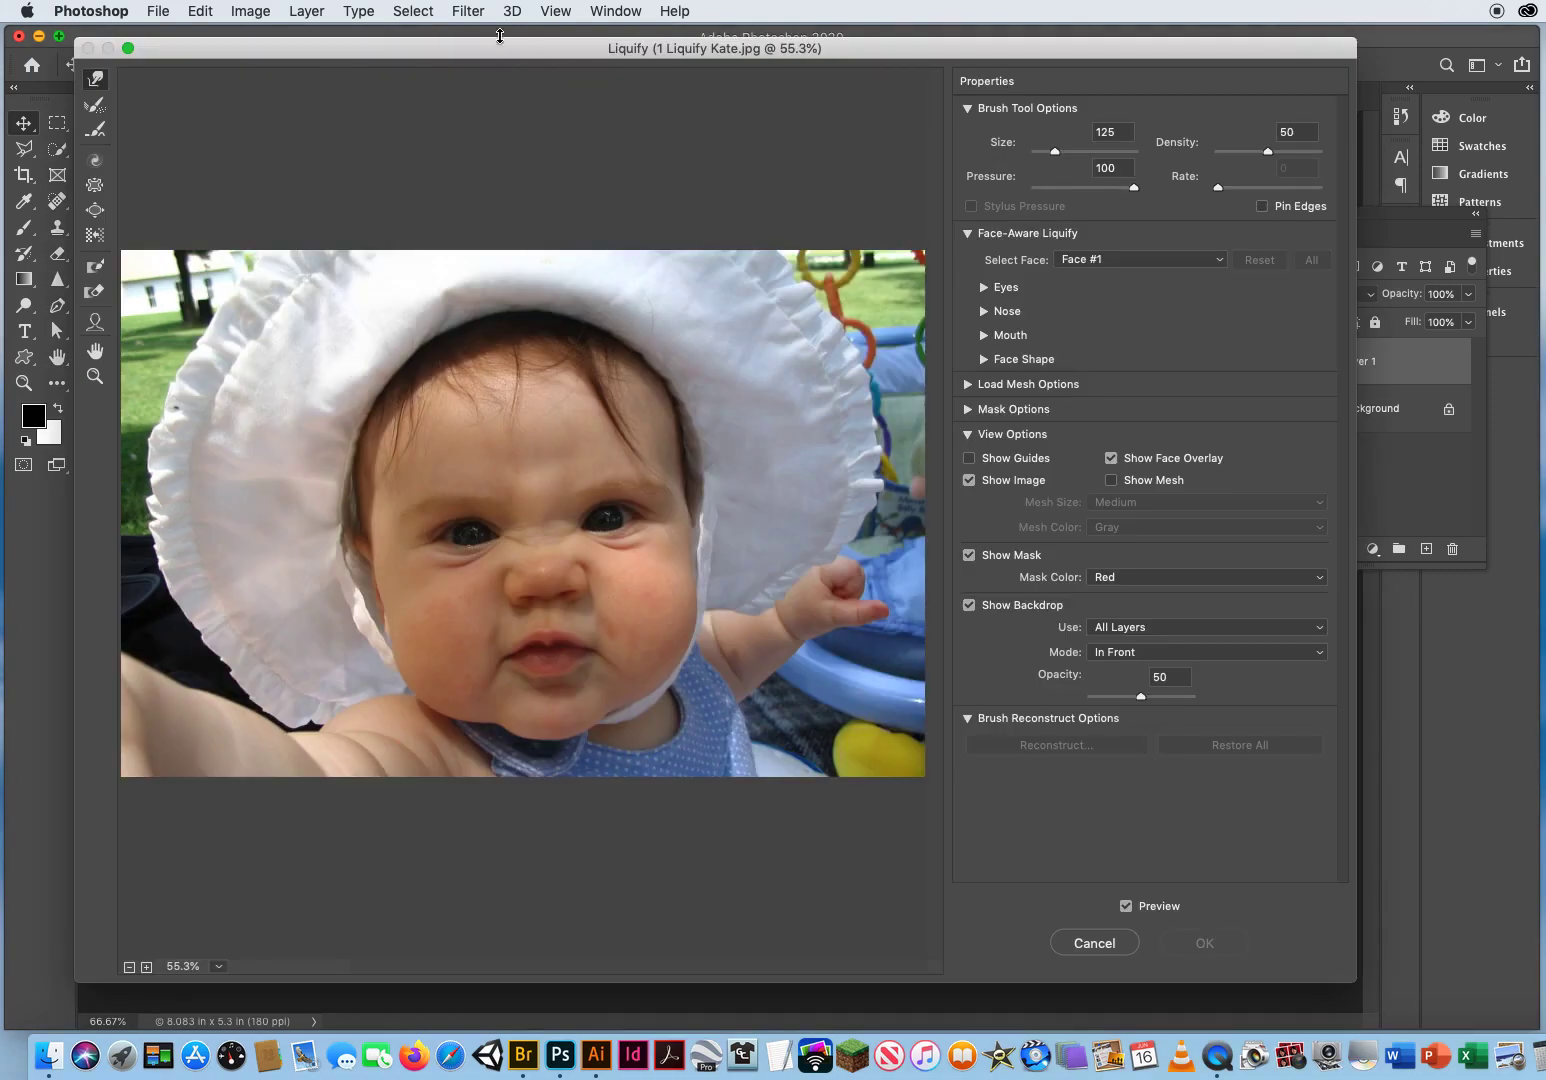
pyautogui.moveTo(488, 48)
pyautogui.mouseDown()
pyautogui.moveTo(681, 124)
pyautogui.moveTo(430, 62)
pyautogui.moveTo(542, 90)
pyautogui.moveTo(540, 62)
pyautogui.mouseUp()
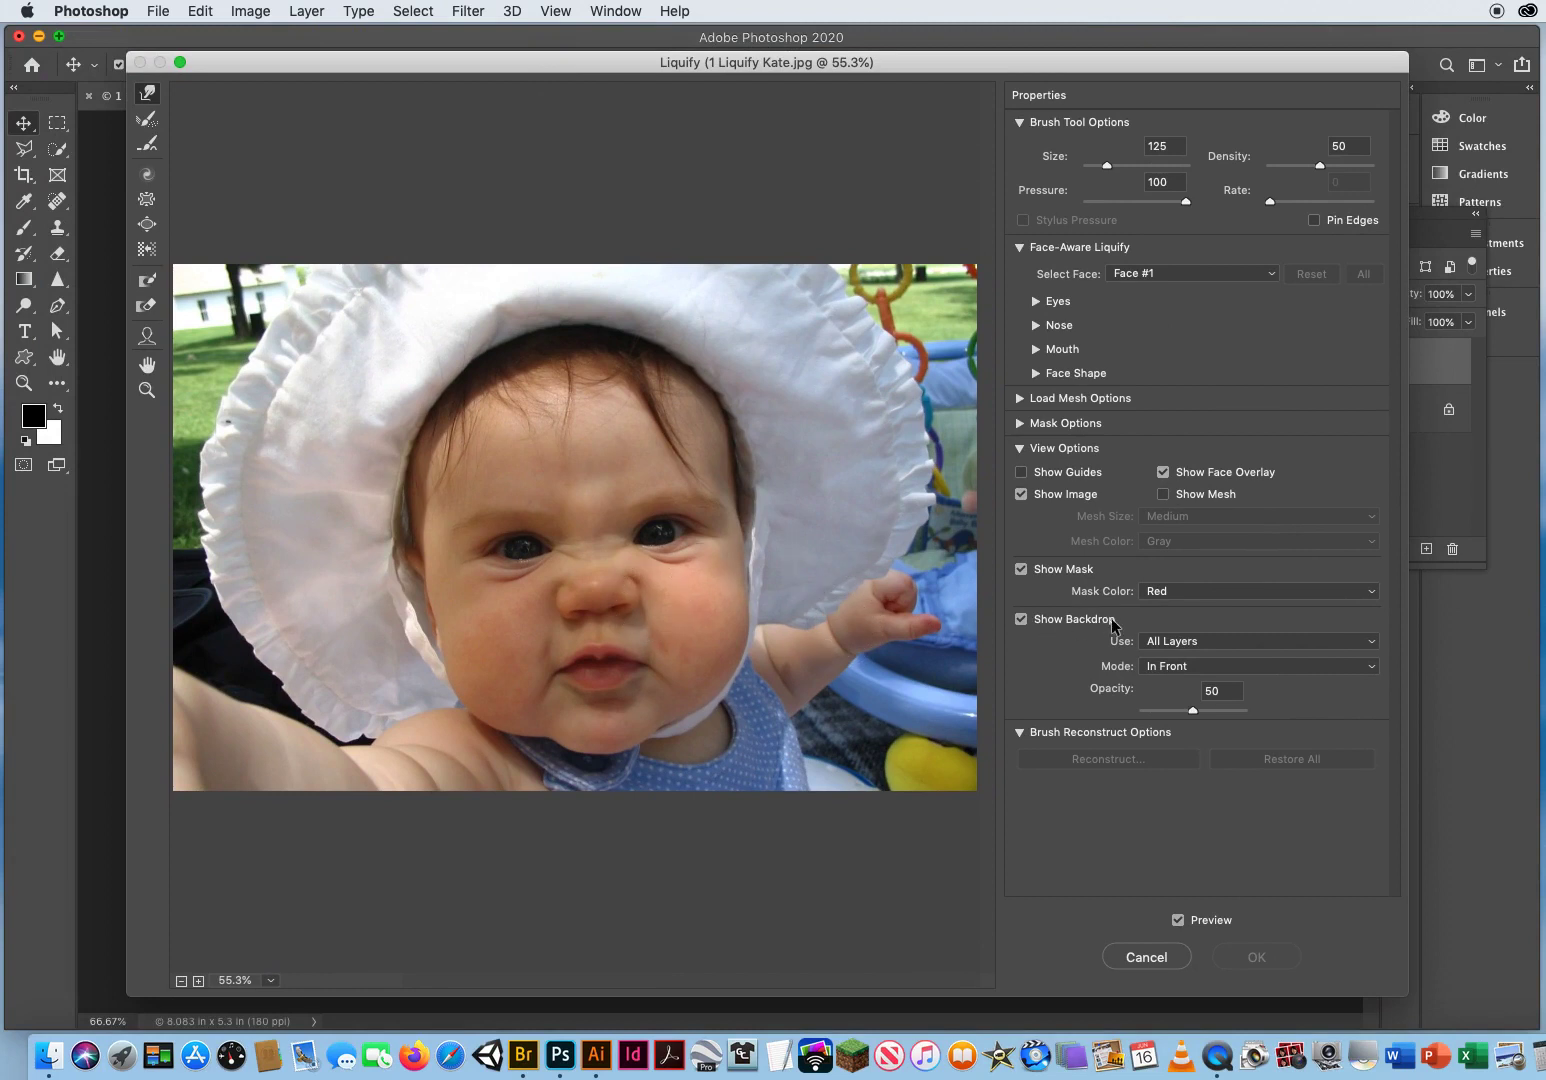
pyautogui.click(1022, 620)
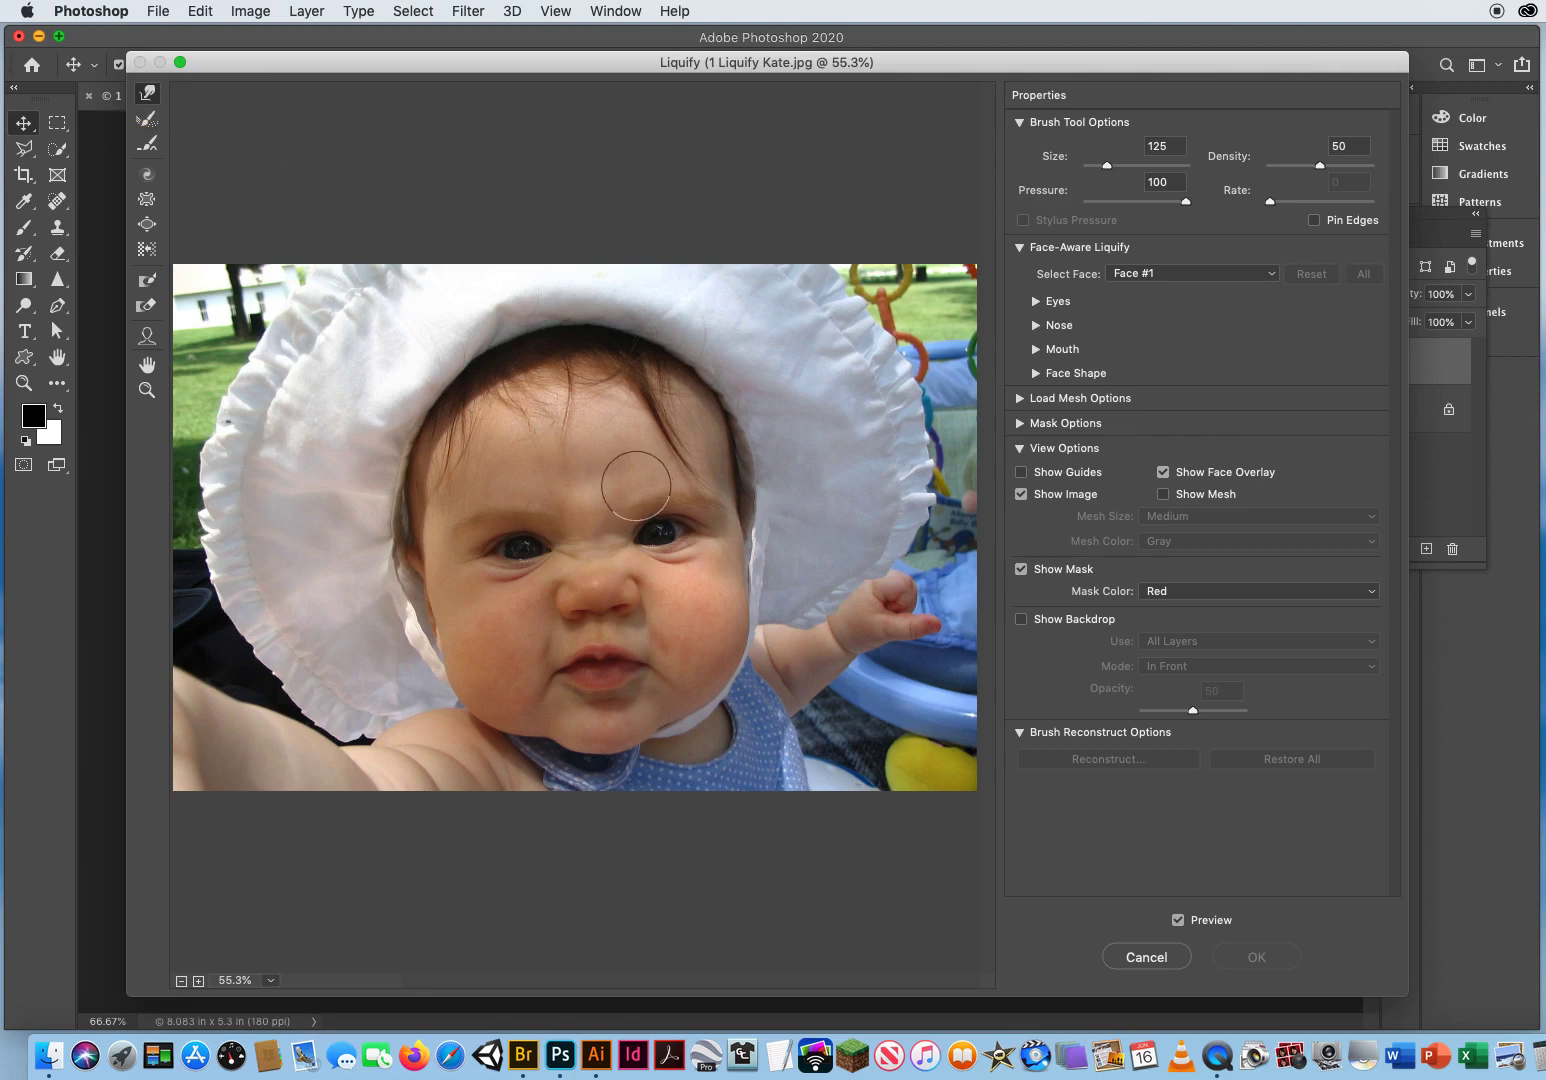
# - With the Forward Warp tool at size 277, pull the brows into a frown and distort the nose and mouth
pyautogui.moveTo(577, 475)
pyautogui.mouseDown()
pyautogui.moveTo(579, 460)
pyautogui.moveTo(672, 457)
pyautogui.moveTo(624, 266)
pyautogui.mouseUp()
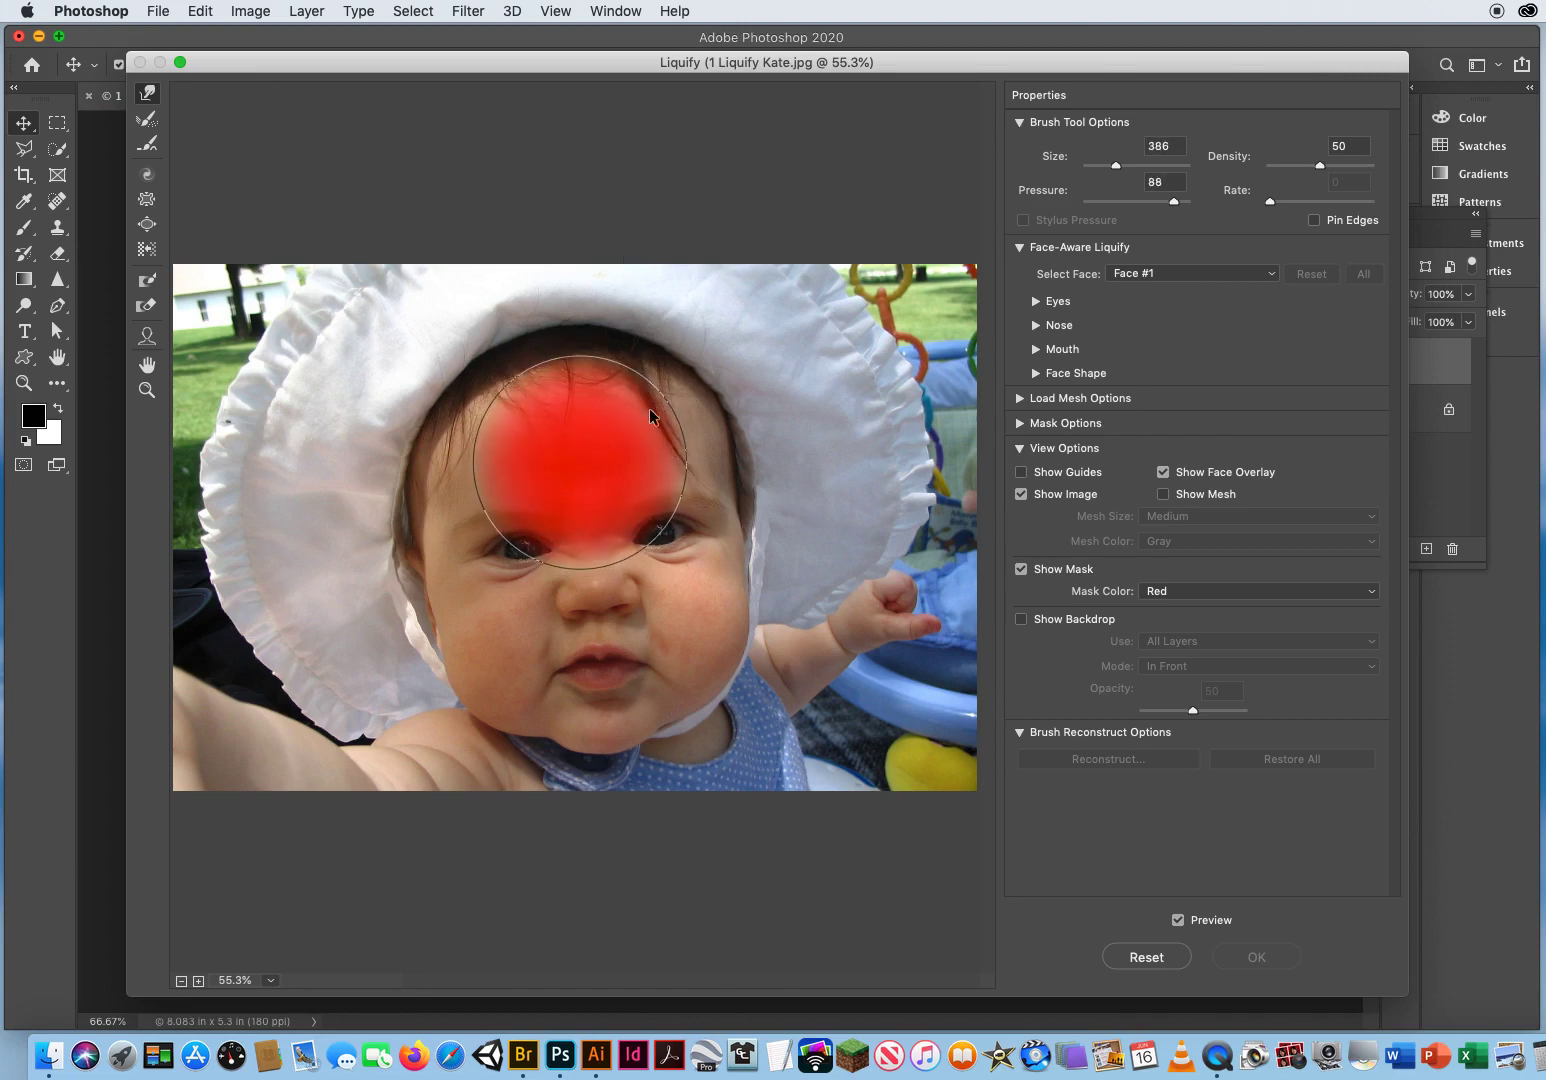
pyautogui.moveTo(649, 457)
pyautogui.mouseDown()
pyautogui.moveTo(614, 454)
pyautogui.moveTo(638, 503)
pyautogui.mouseUp()
pyautogui.moveTo(565, 440); pyautogui.dragTo(540, 512)
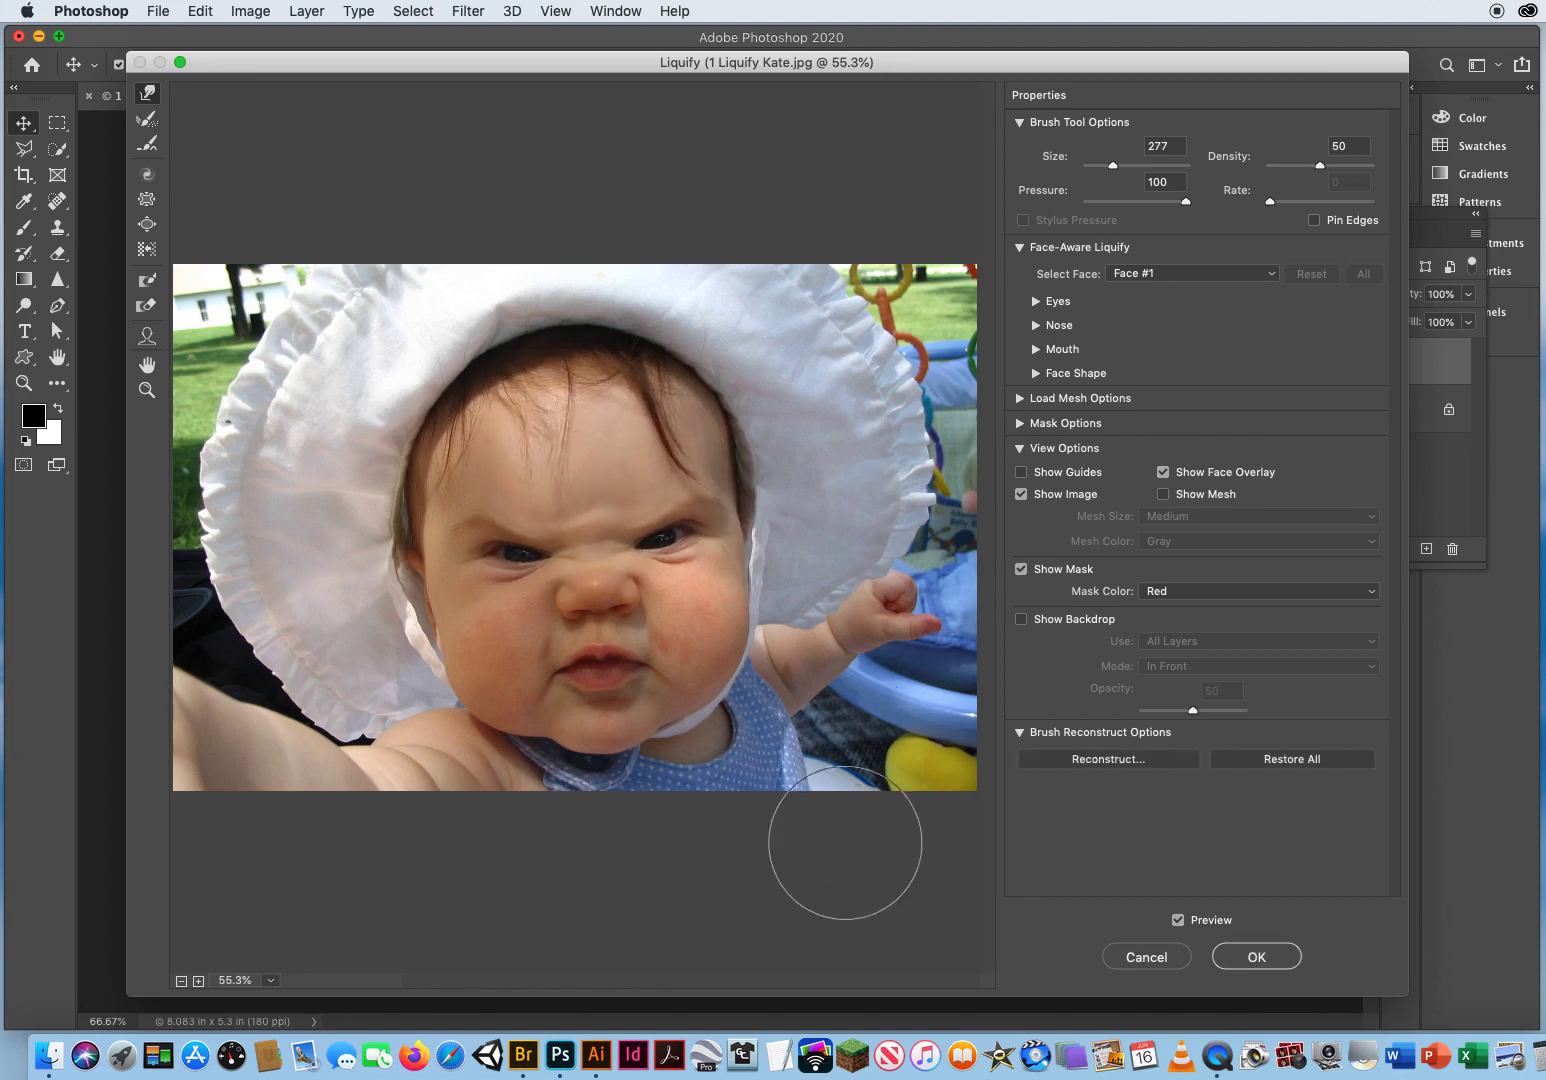
pyautogui.moveTo(607, 651)
pyautogui.mouseDown()
pyautogui.moveTo(597, 574)
pyautogui.moveTo(612, 651)
pyautogui.moveTo(600, 672)
pyautogui.mouseUp()
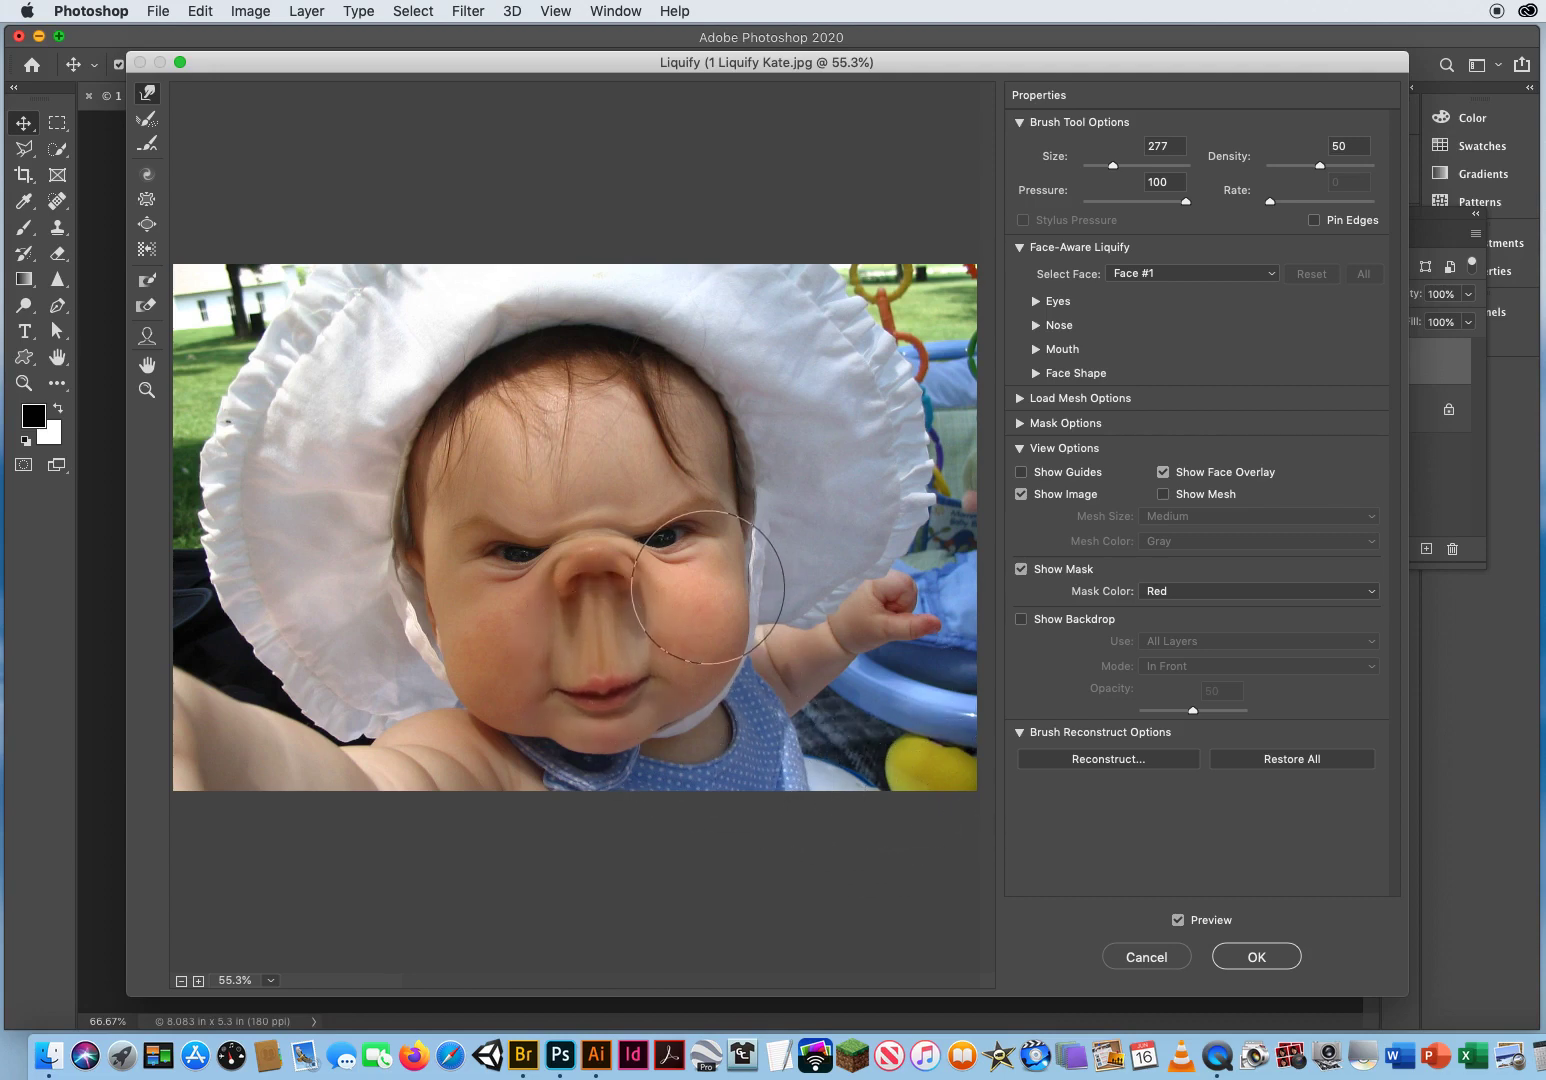
# - Stretch both eyes outward and pull the upper corners of the forehead out into pointed horns
pyautogui.moveTo(685, 535); pyautogui.dragTo(721, 528)
pyautogui.moveTo(541, 556)
pyautogui.mouseDown()
pyautogui.moveTo(466, 550)
pyautogui.moveTo(442, 569)
pyautogui.mouseUp()
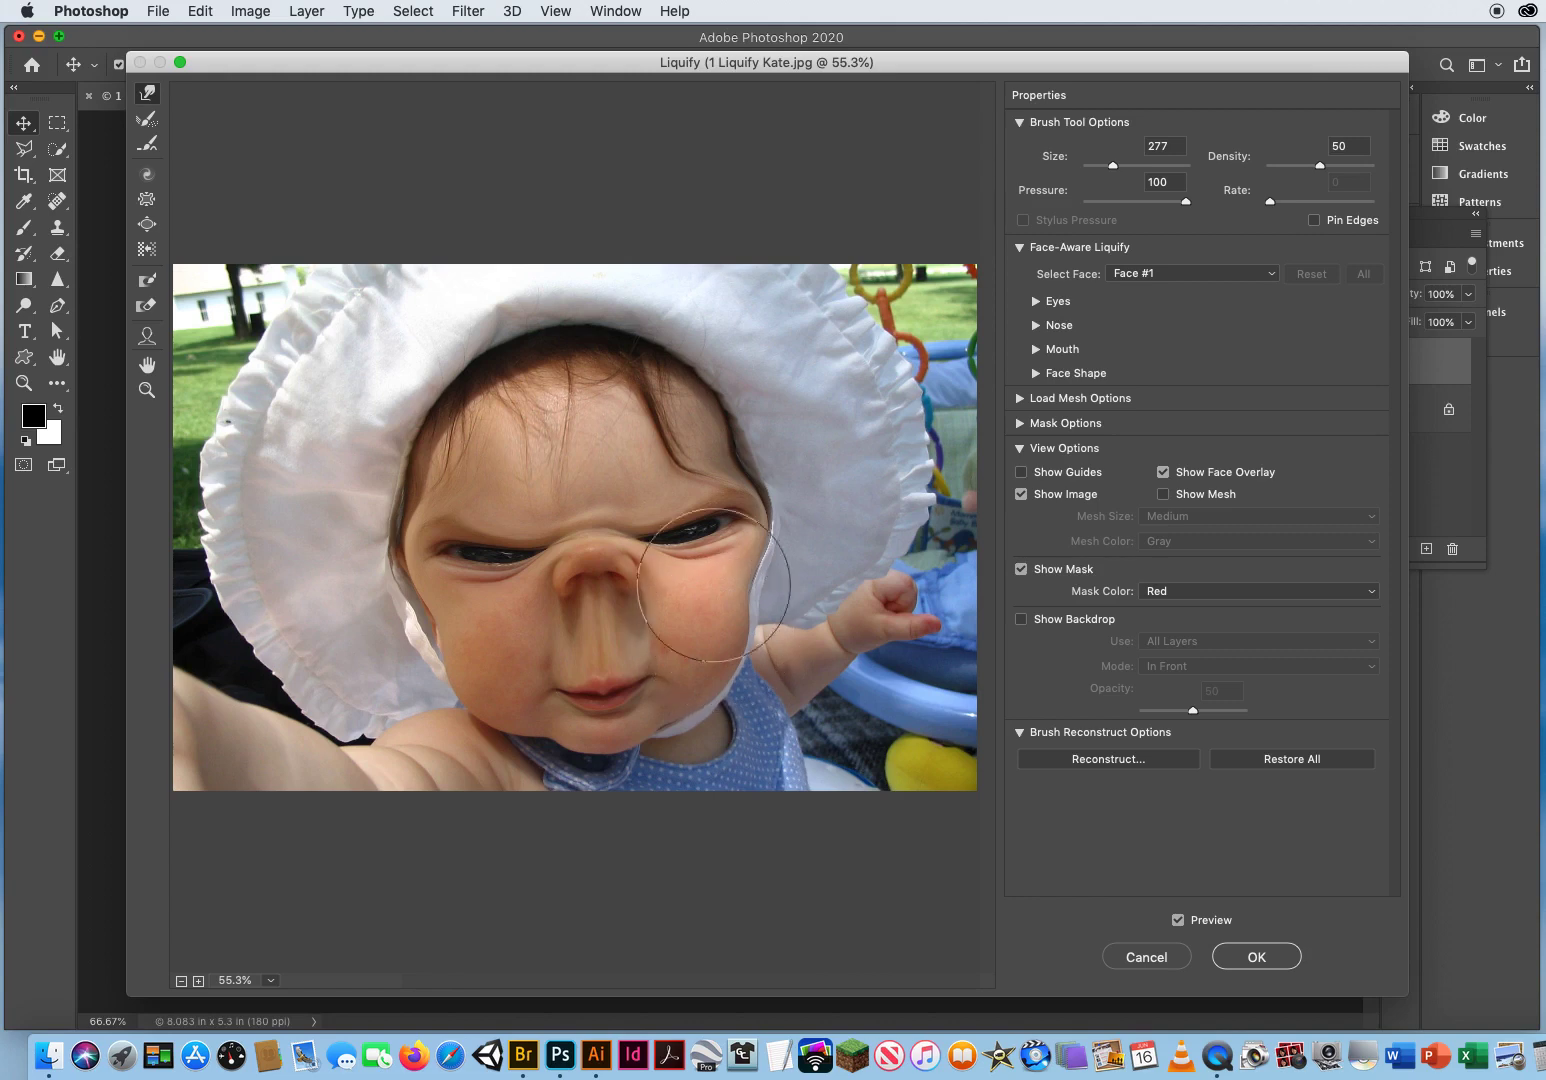
pyautogui.moveTo(688, 415)
pyautogui.mouseDown()
pyautogui.moveTo(767, 293)
pyautogui.moveTo(738, 349)
pyautogui.moveTo(693, 381)
pyautogui.moveTo(780, 310)
pyautogui.mouseUp()
pyautogui.moveTo(433, 438); pyautogui.dragTo(309, 352)
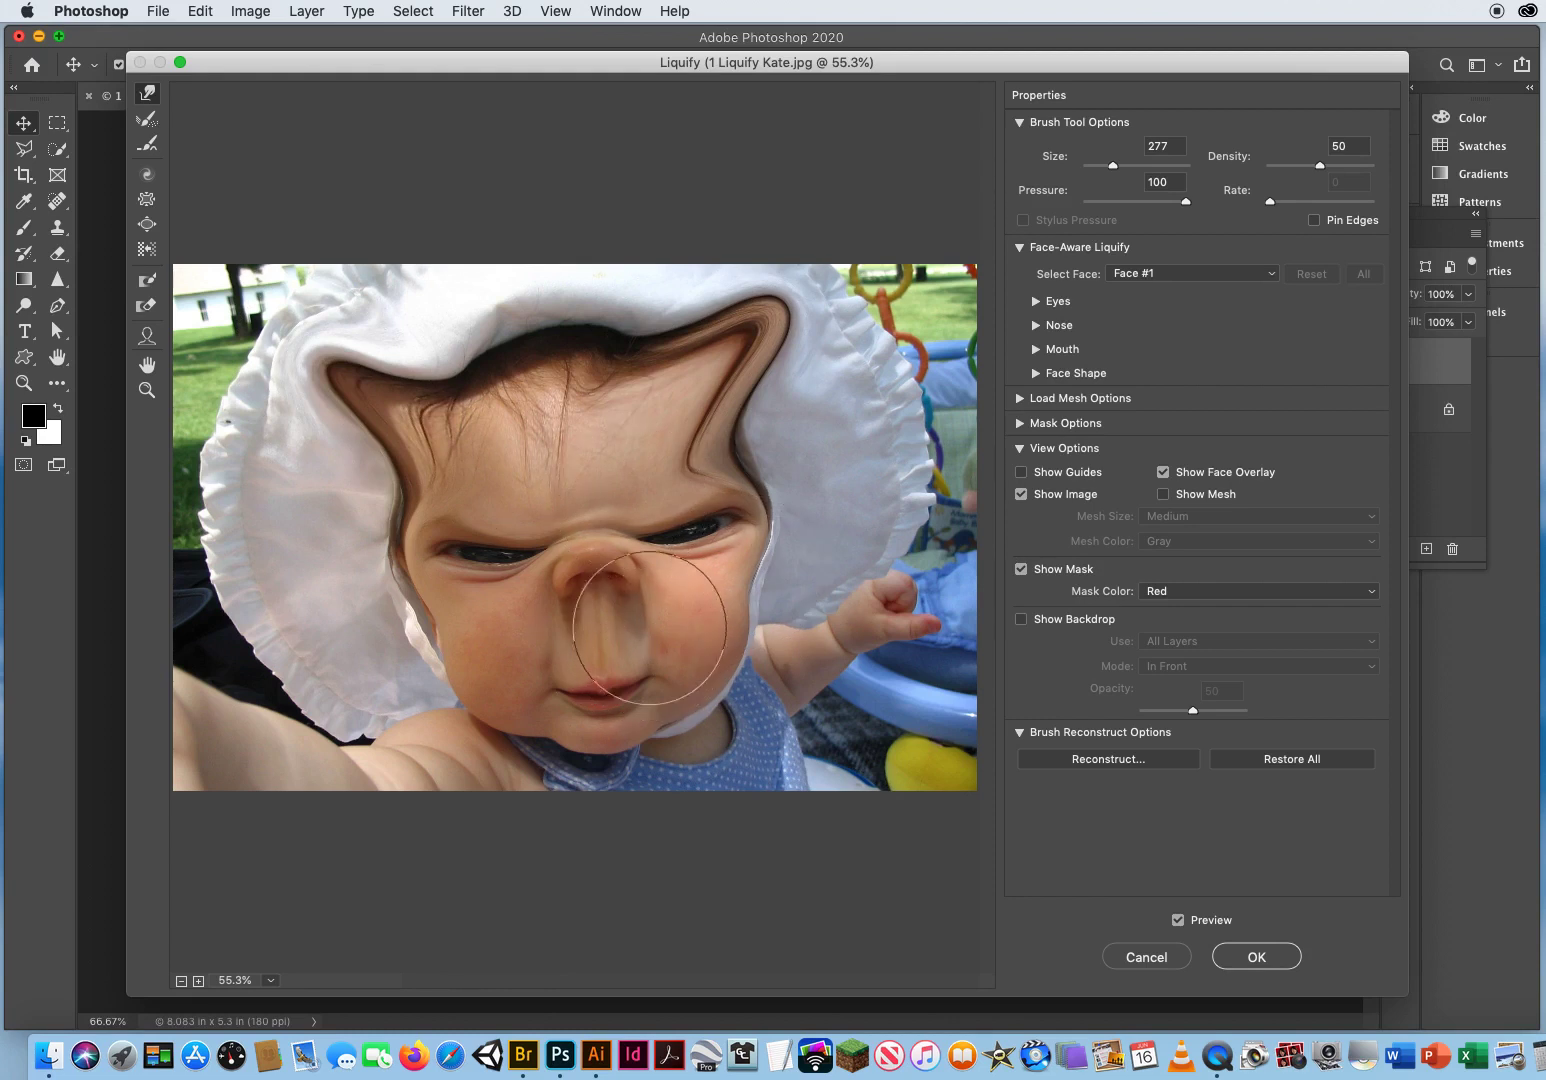
# - Restore the whole warped face with the Reconstruct tool at brush size 372
pyautogui.click(146, 119)
pyautogui.press('alt')
pyautogui.moveTo(381, 392)
pyautogui.mouseDown()
pyautogui.moveTo(490, 388)
pyautogui.moveTo(463, 388)
pyautogui.moveTo(380, 500)
pyautogui.moveTo(520, 440)
pyautogui.moveTo(560, 600)
pyautogui.moveTo(652, 620)
pyautogui.moveTo(552, 652)
pyautogui.moveTo(520, 690)
pyautogui.moveTo(790, 505)
pyautogui.moveTo(647, 402)
pyautogui.moveTo(706, 332)
pyautogui.moveTo(615, 478)
pyautogui.moveTo(740, 375)
pyautogui.moveTo(685, 514)
pyautogui.mouseUp()
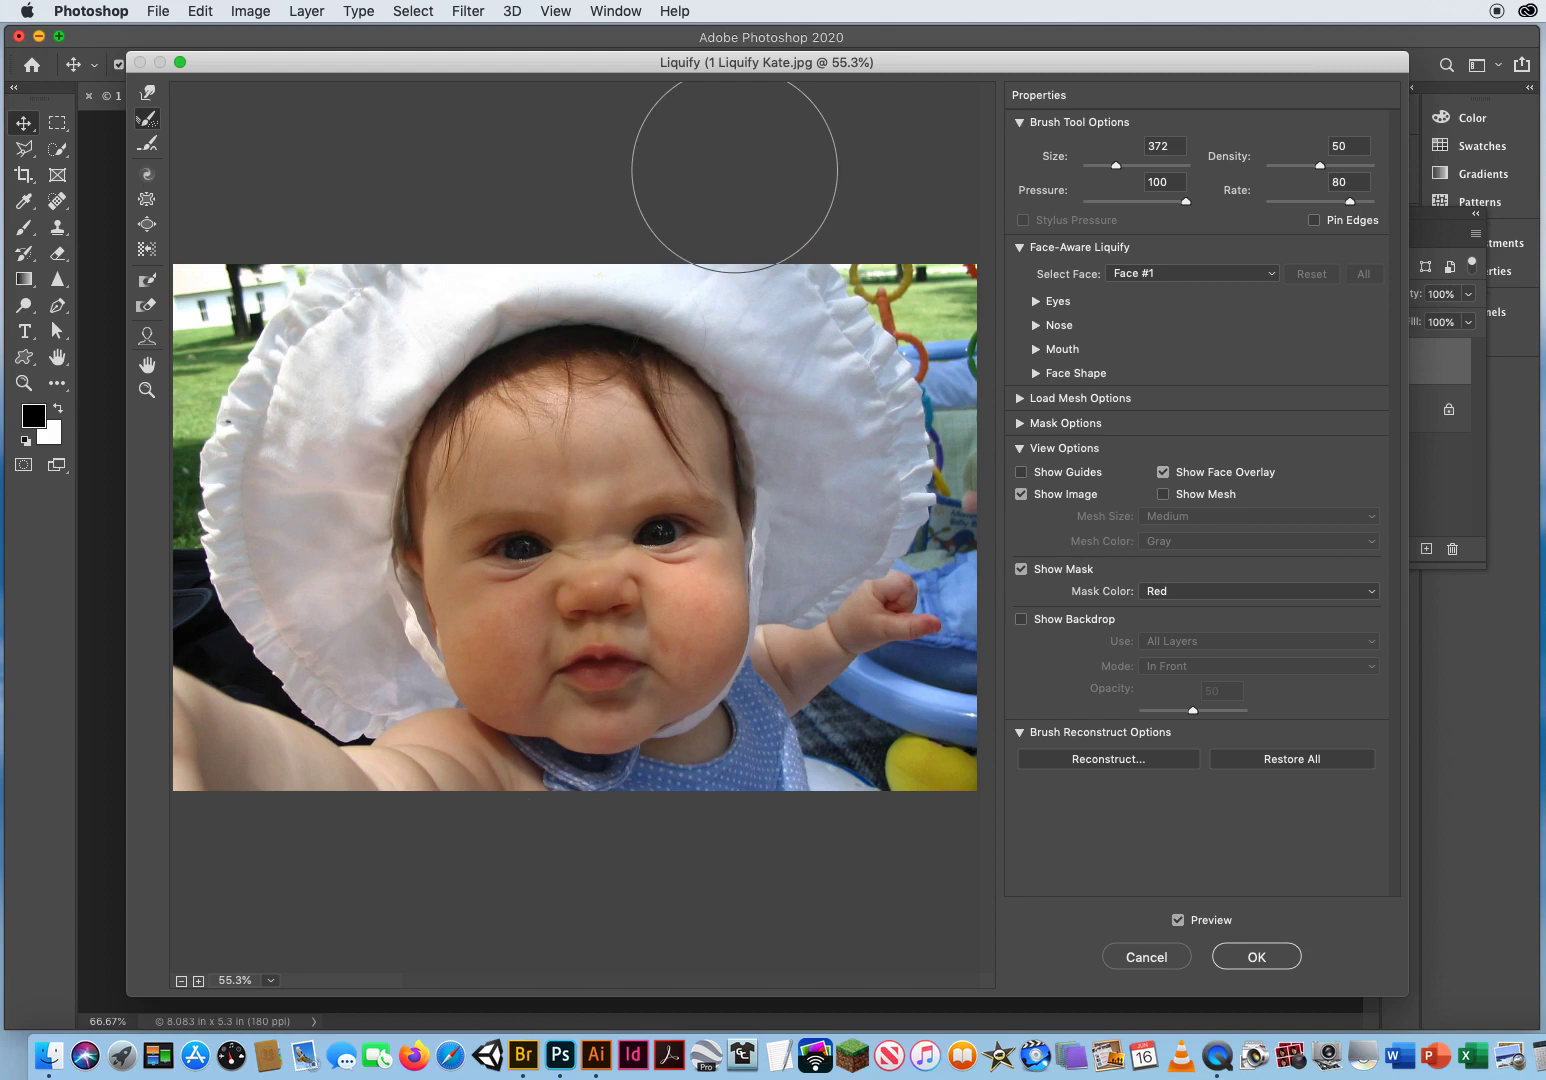
# - Twirl the two eyes in opposite directions with the Twirl Clockwise tool at brush size 228
pyautogui.click(145, 181)
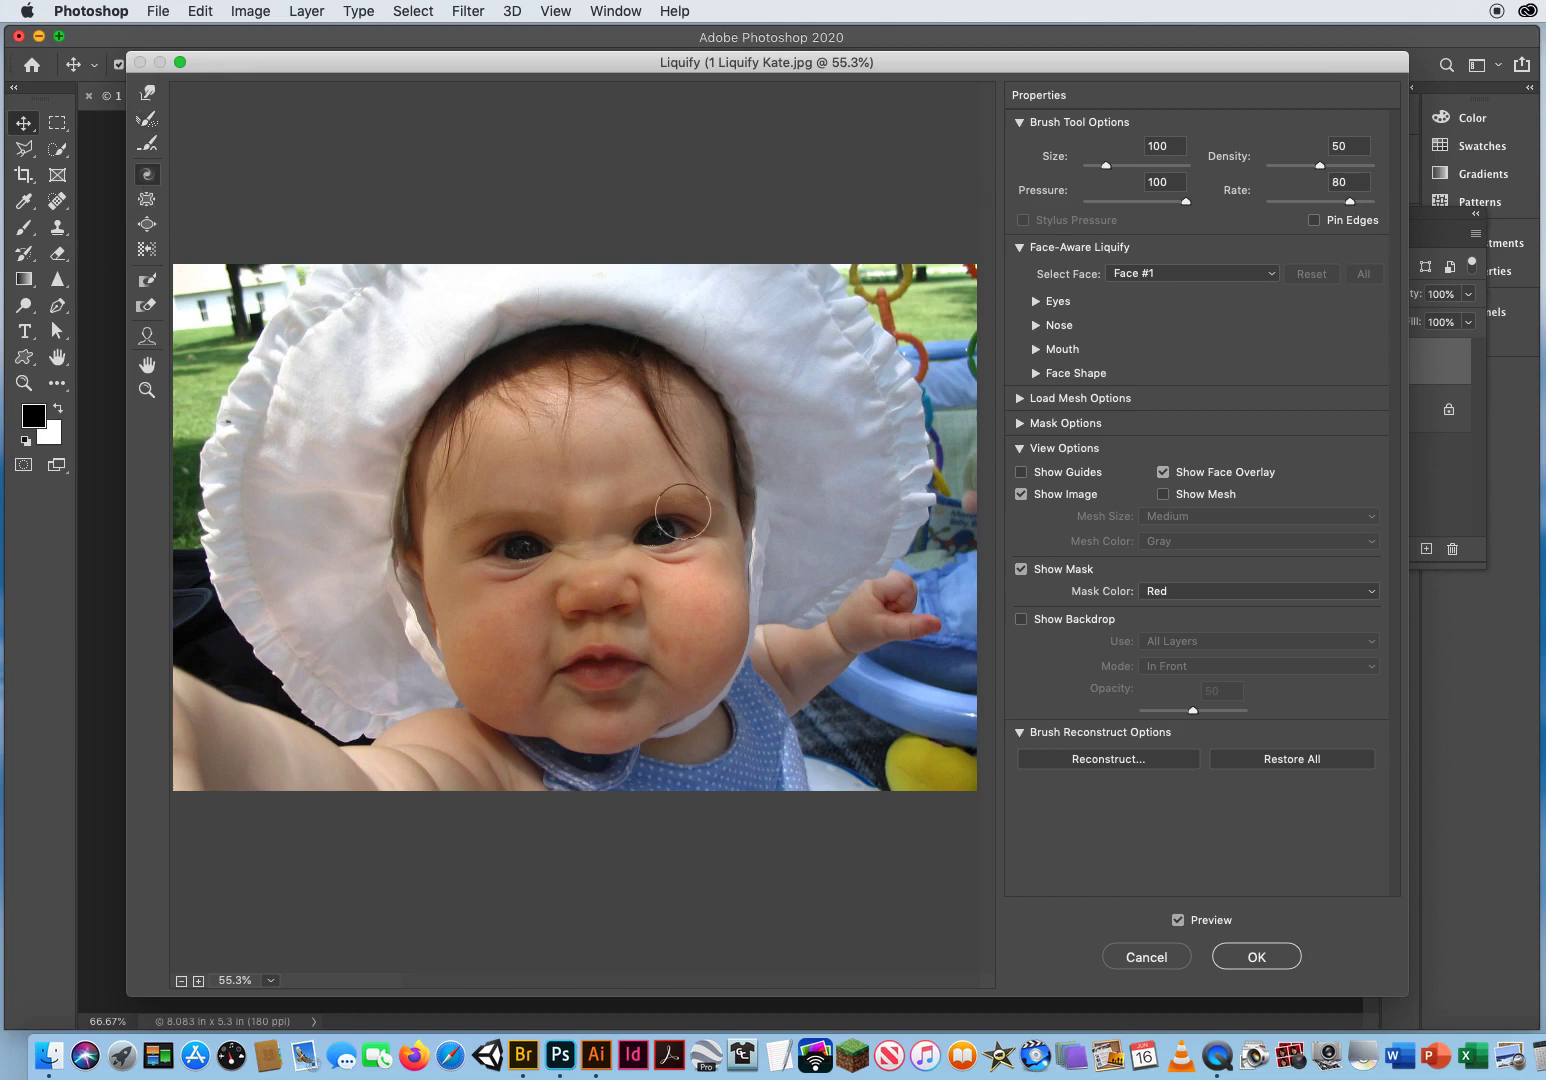
pyautogui.press('alt')
pyautogui.moveTo(602, 477)
pyautogui.mouseDown()
pyautogui.moveTo(708, 481)
pyautogui.moveTo(649, 481)
pyautogui.mouseUp()
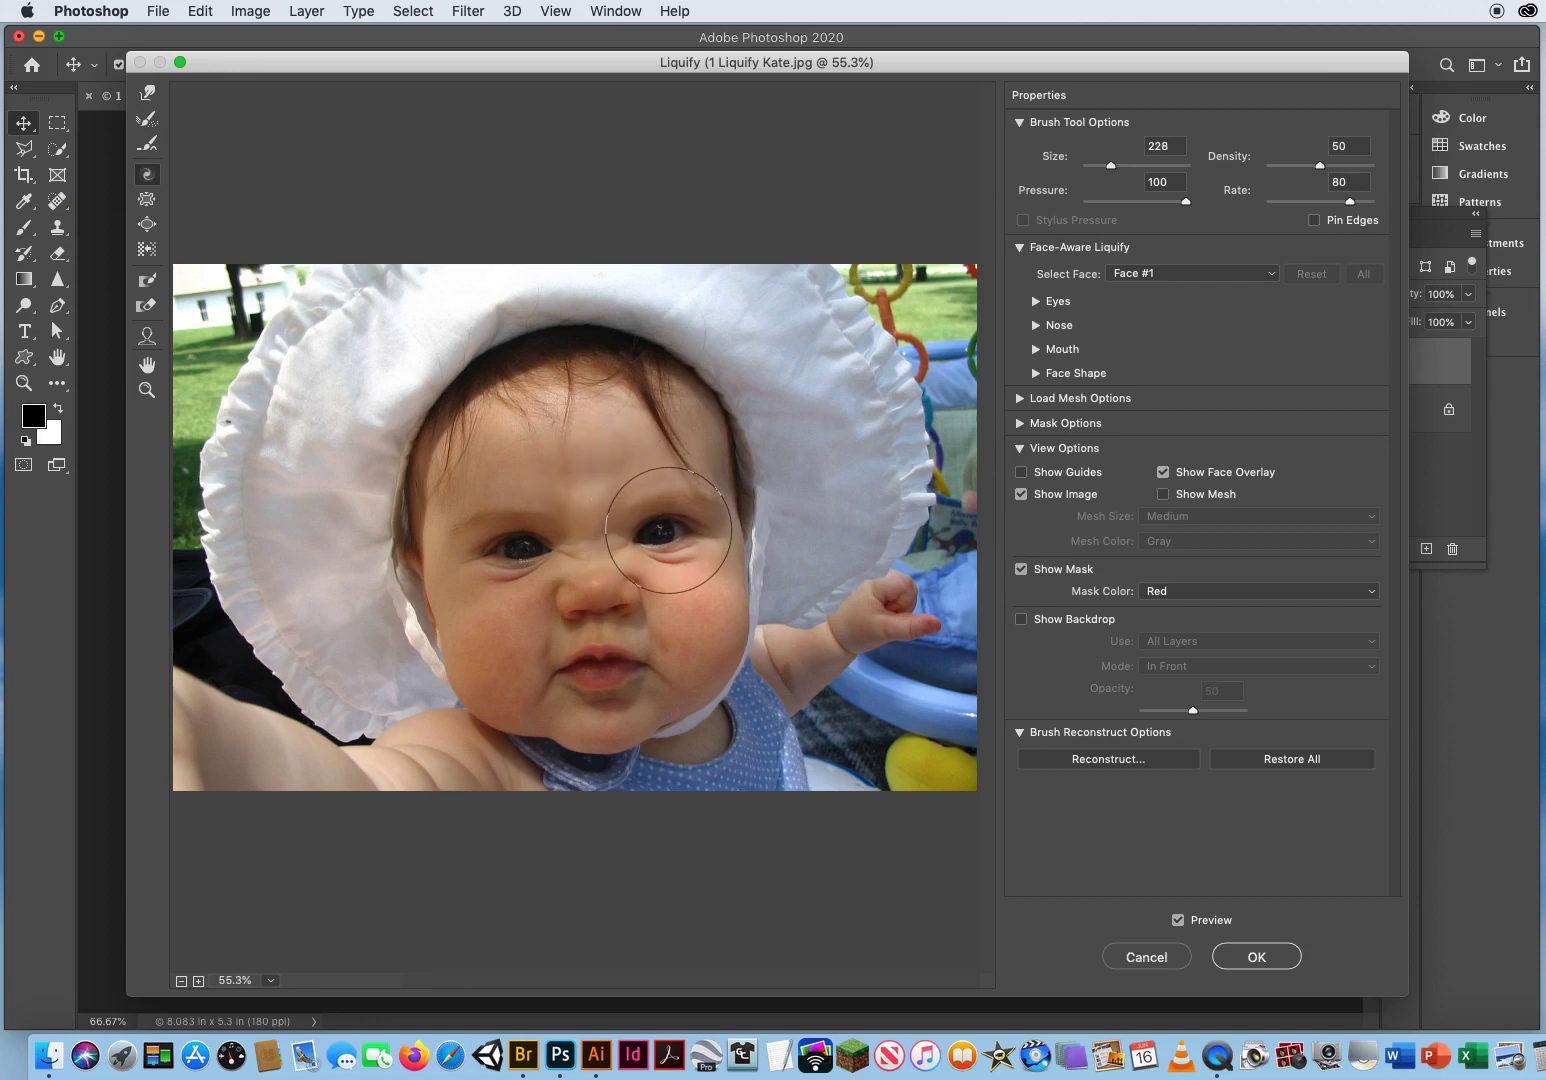
pyautogui.moveTo(660, 530); pyautogui.dragTo(663, 540)
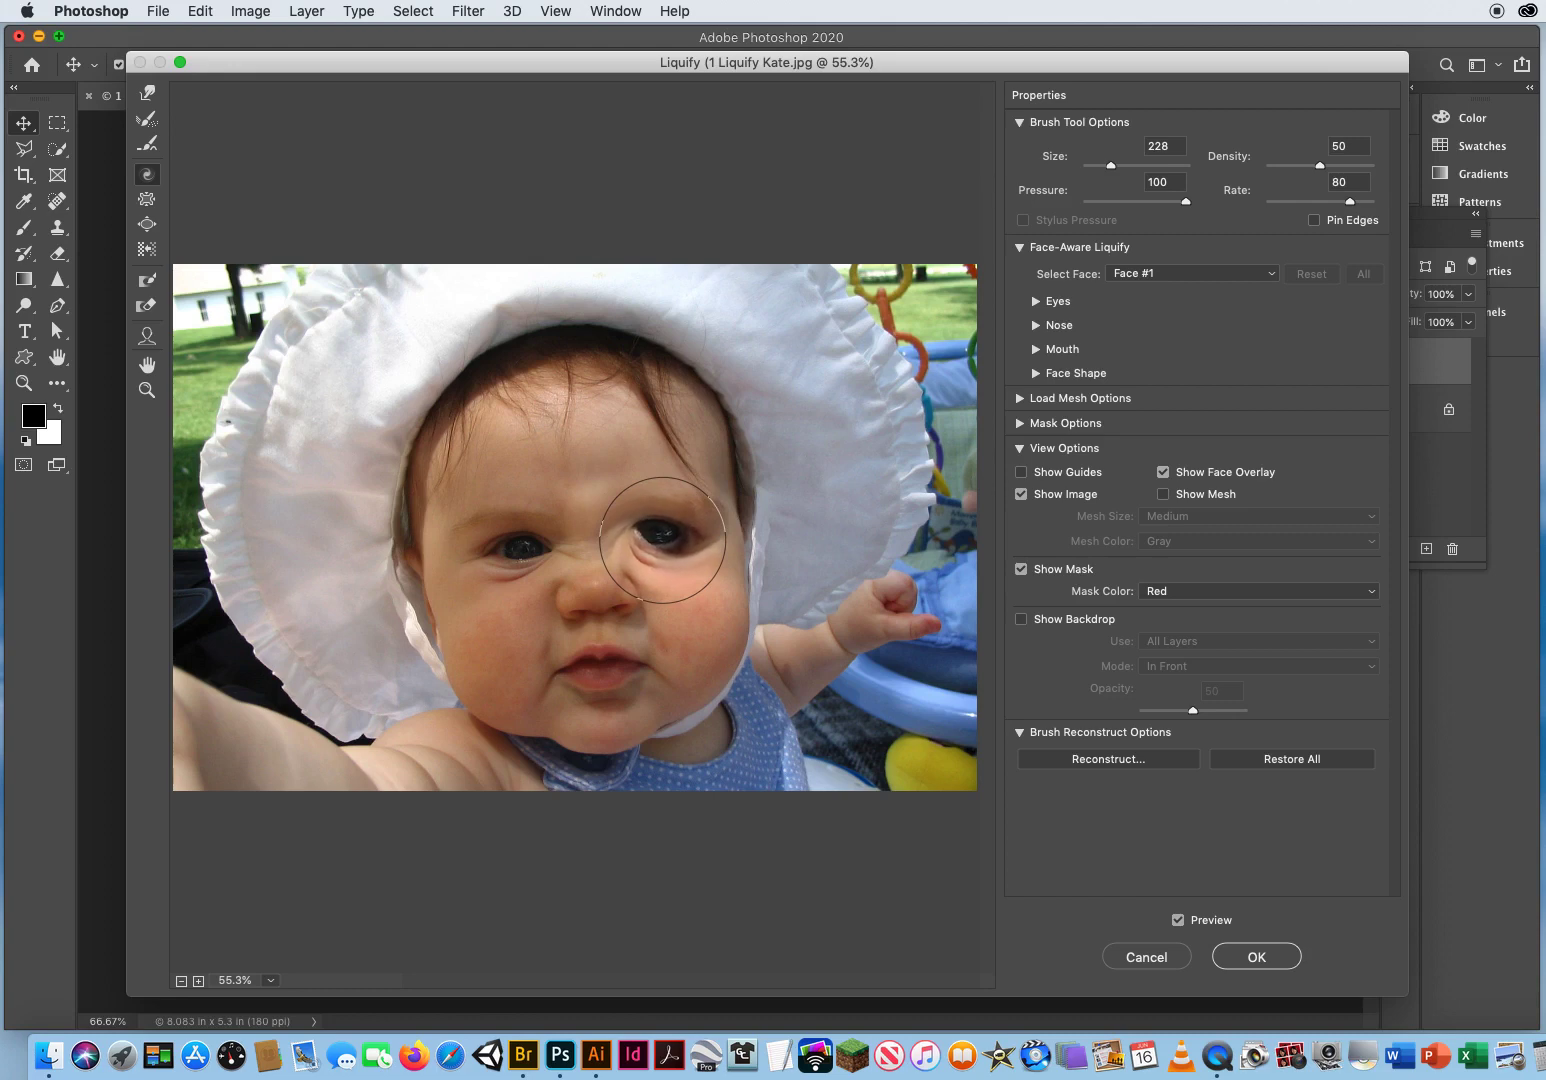
pyautogui.press('alt')
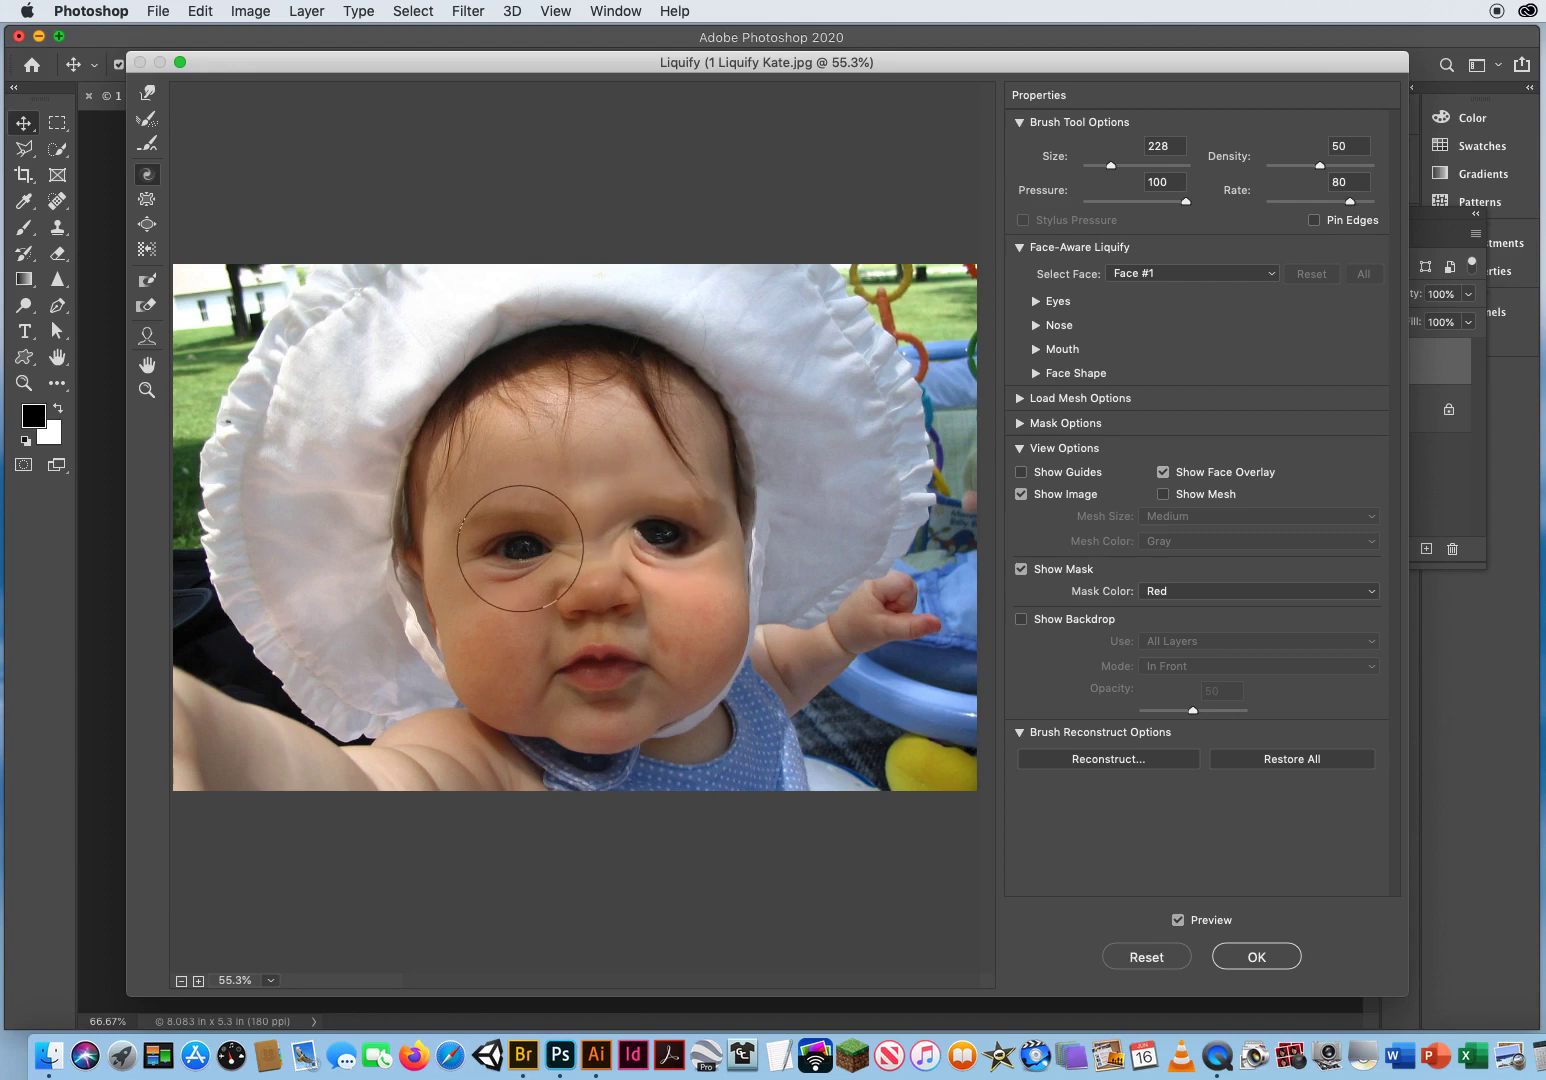
pyautogui.moveTo(523, 549); pyautogui.dragTo(511, 546)
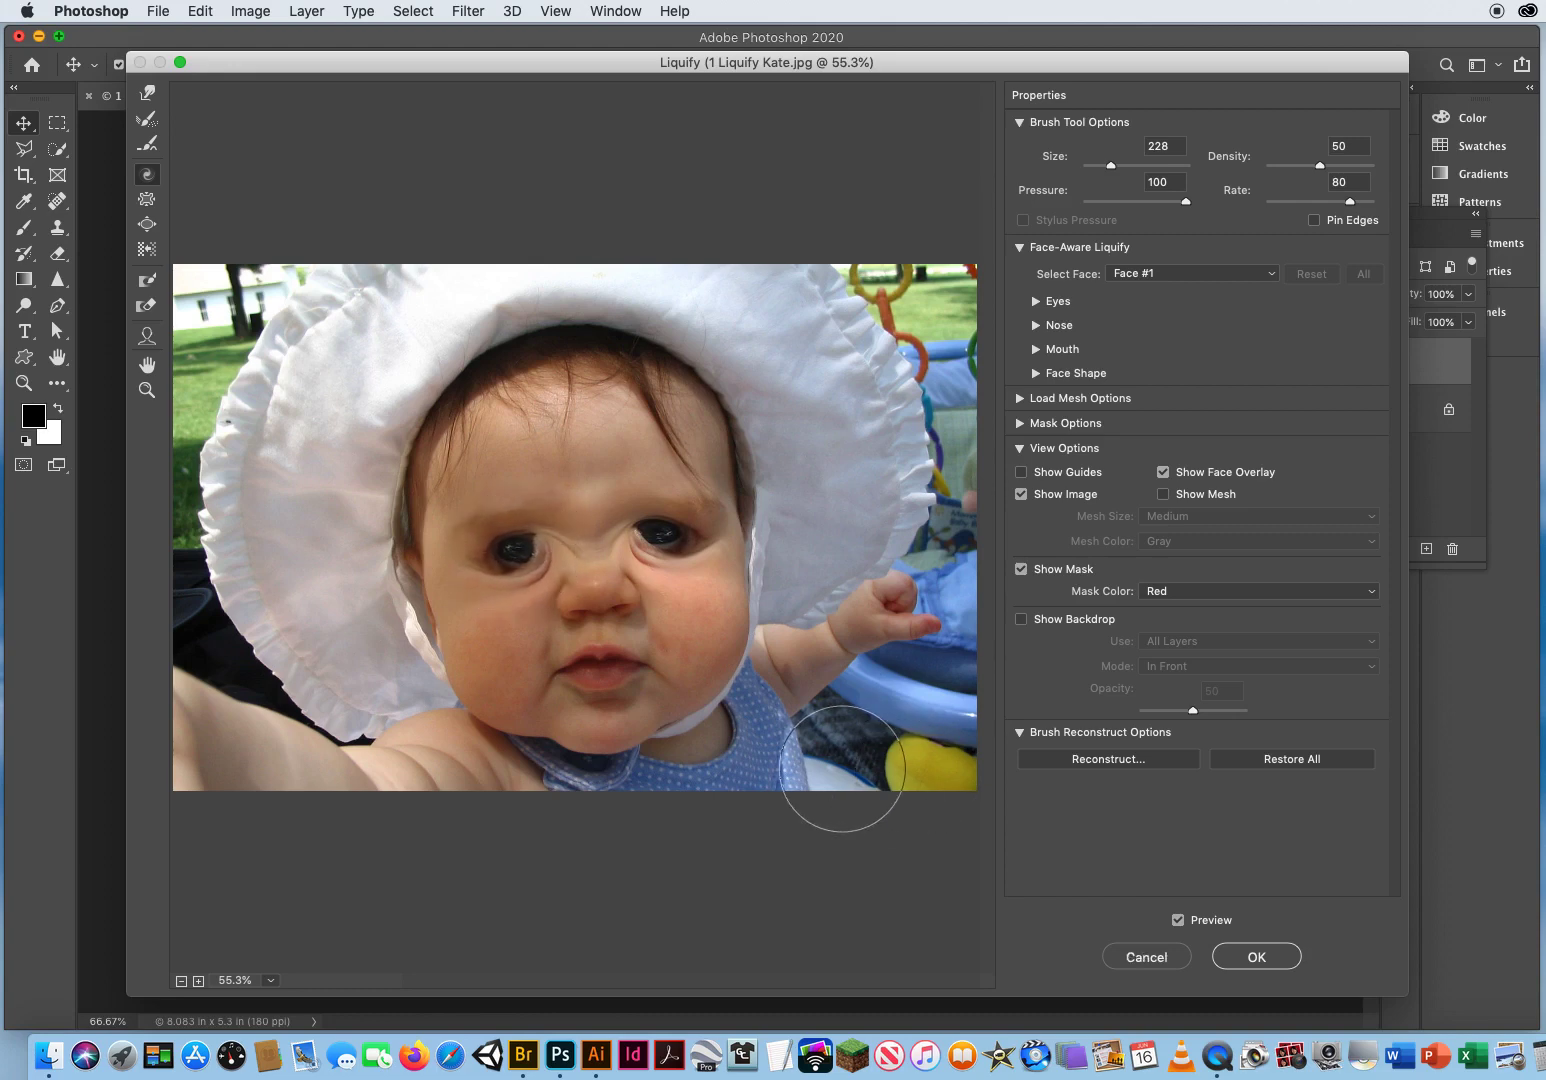
# - Shrink the baby's nose with the Pucker tool at brush size 186
pyautogui.click(146, 200)
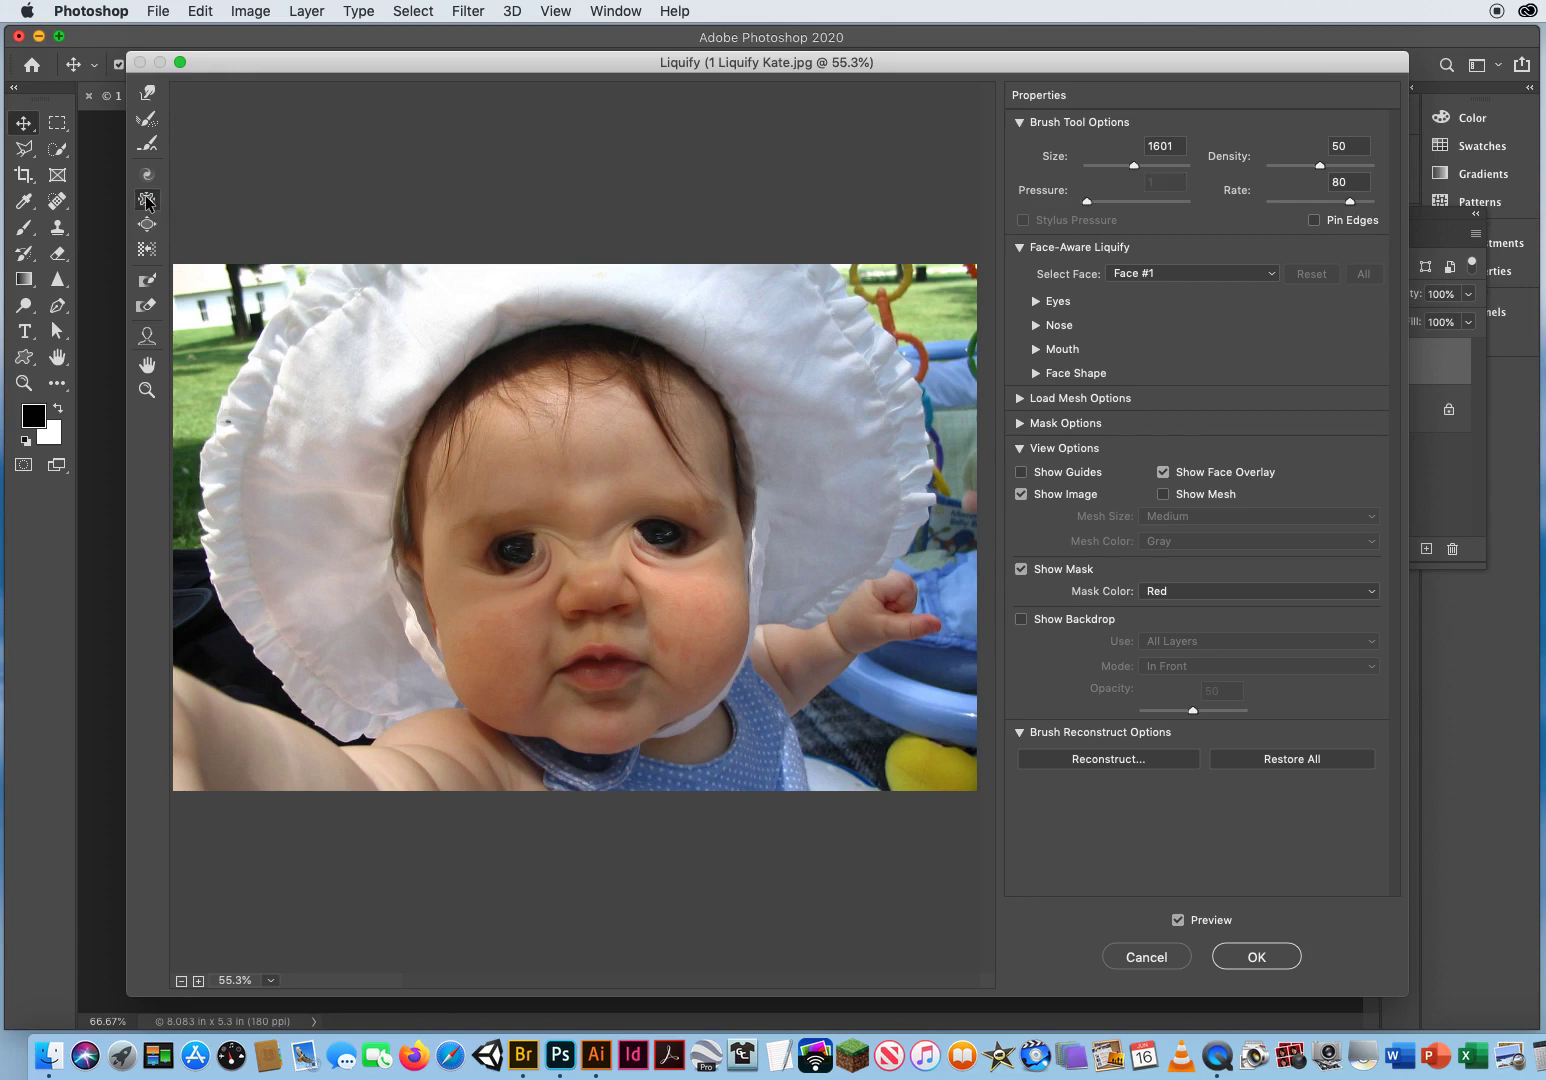
pyautogui.moveTo(682, 571); pyautogui.dragTo(281, 533)
pyautogui.moveTo(584, 527)
pyautogui.mouseDown()
pyautogui.moveTo(478, 532)
pyautogui.moveTo(493, 535)
pyautogui.mouseUp()
pyautogui.moveTo(617, 604)
pyautogui.mouseDown()
pyautogui.moveTo(605, 582)
pyautogui.moveTo(612, 596)
pyautogui.mouseUp()
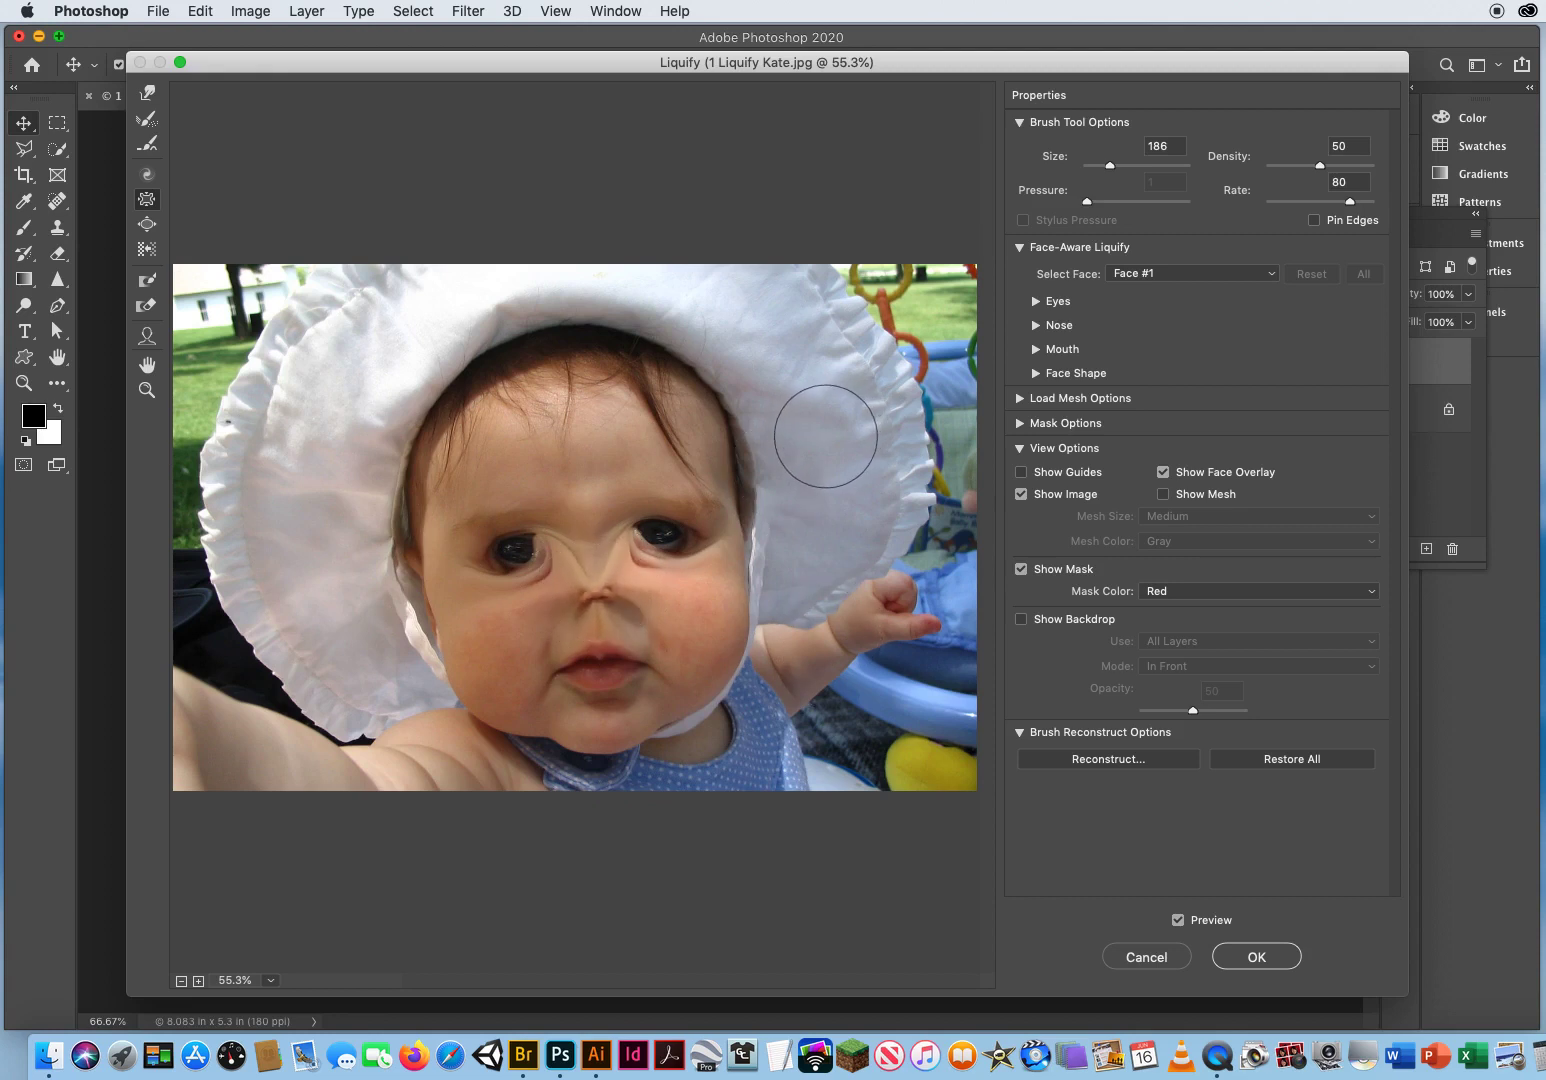
# - Enlarge both eyes and the mouth with the Bloat tool at brush size 365
pyautogui.click(145, 229)
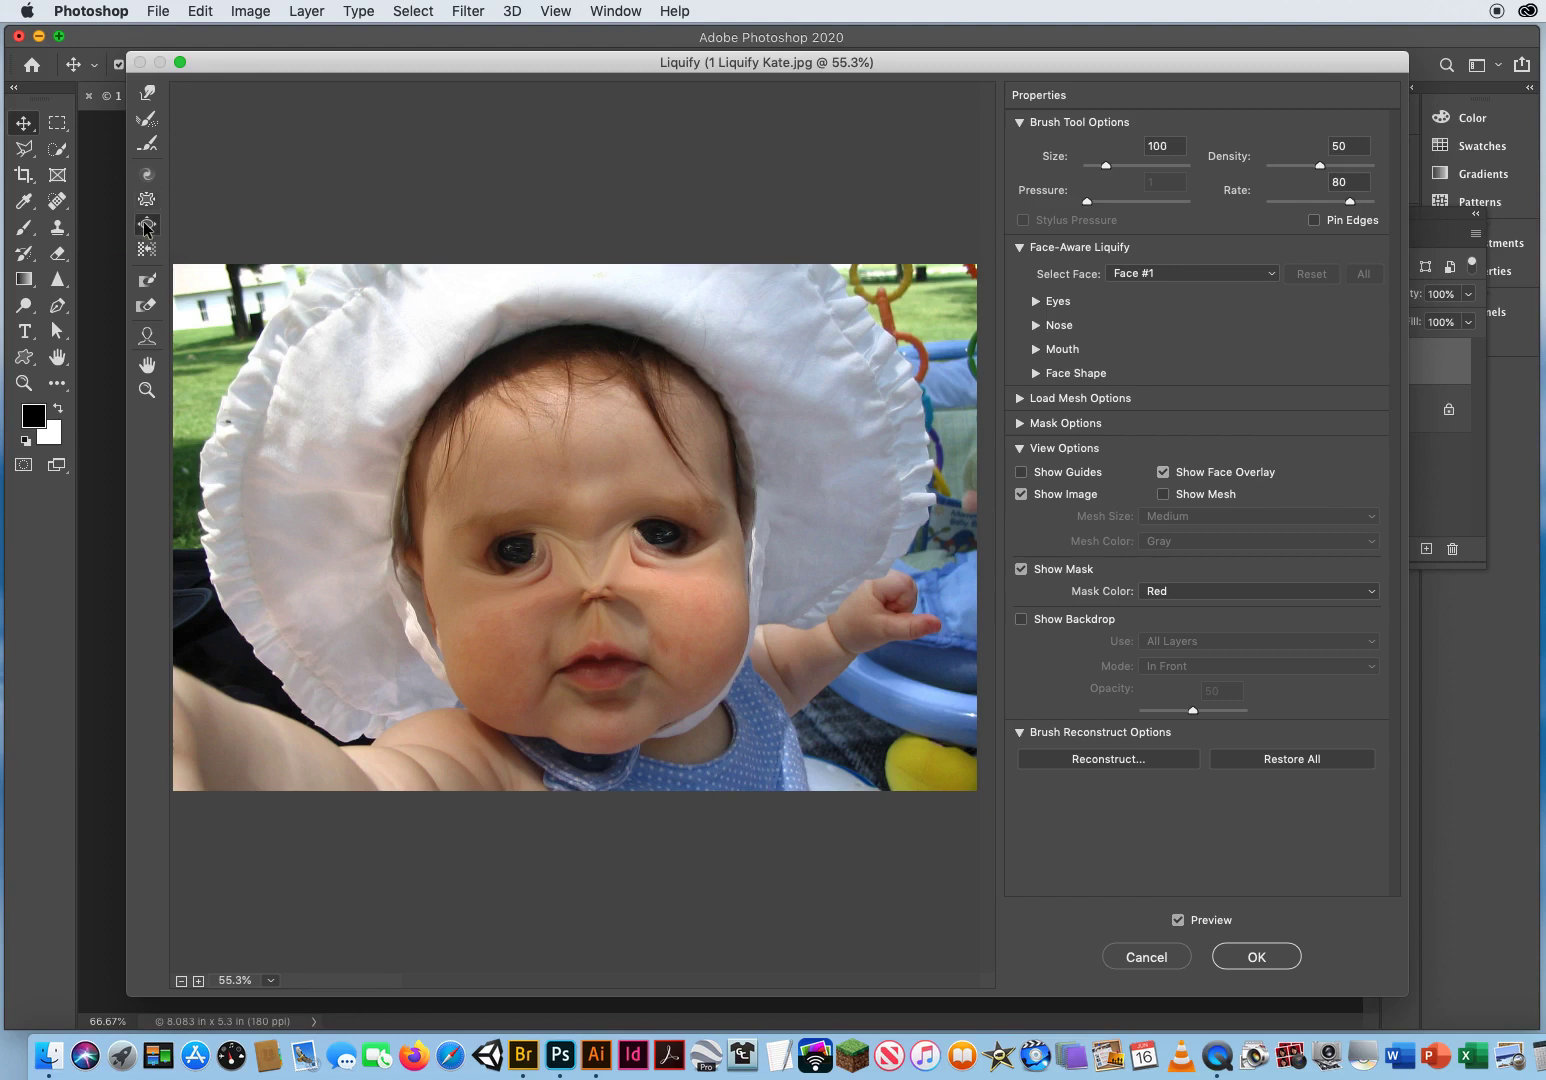
pyautogui.moveTo(557, 524); pyautogui.dragTo(658, 527)
pyautogui.click(658, 527)
pyautogui.moveTo(515, 547); pyautogui.dragTo(532, 549)
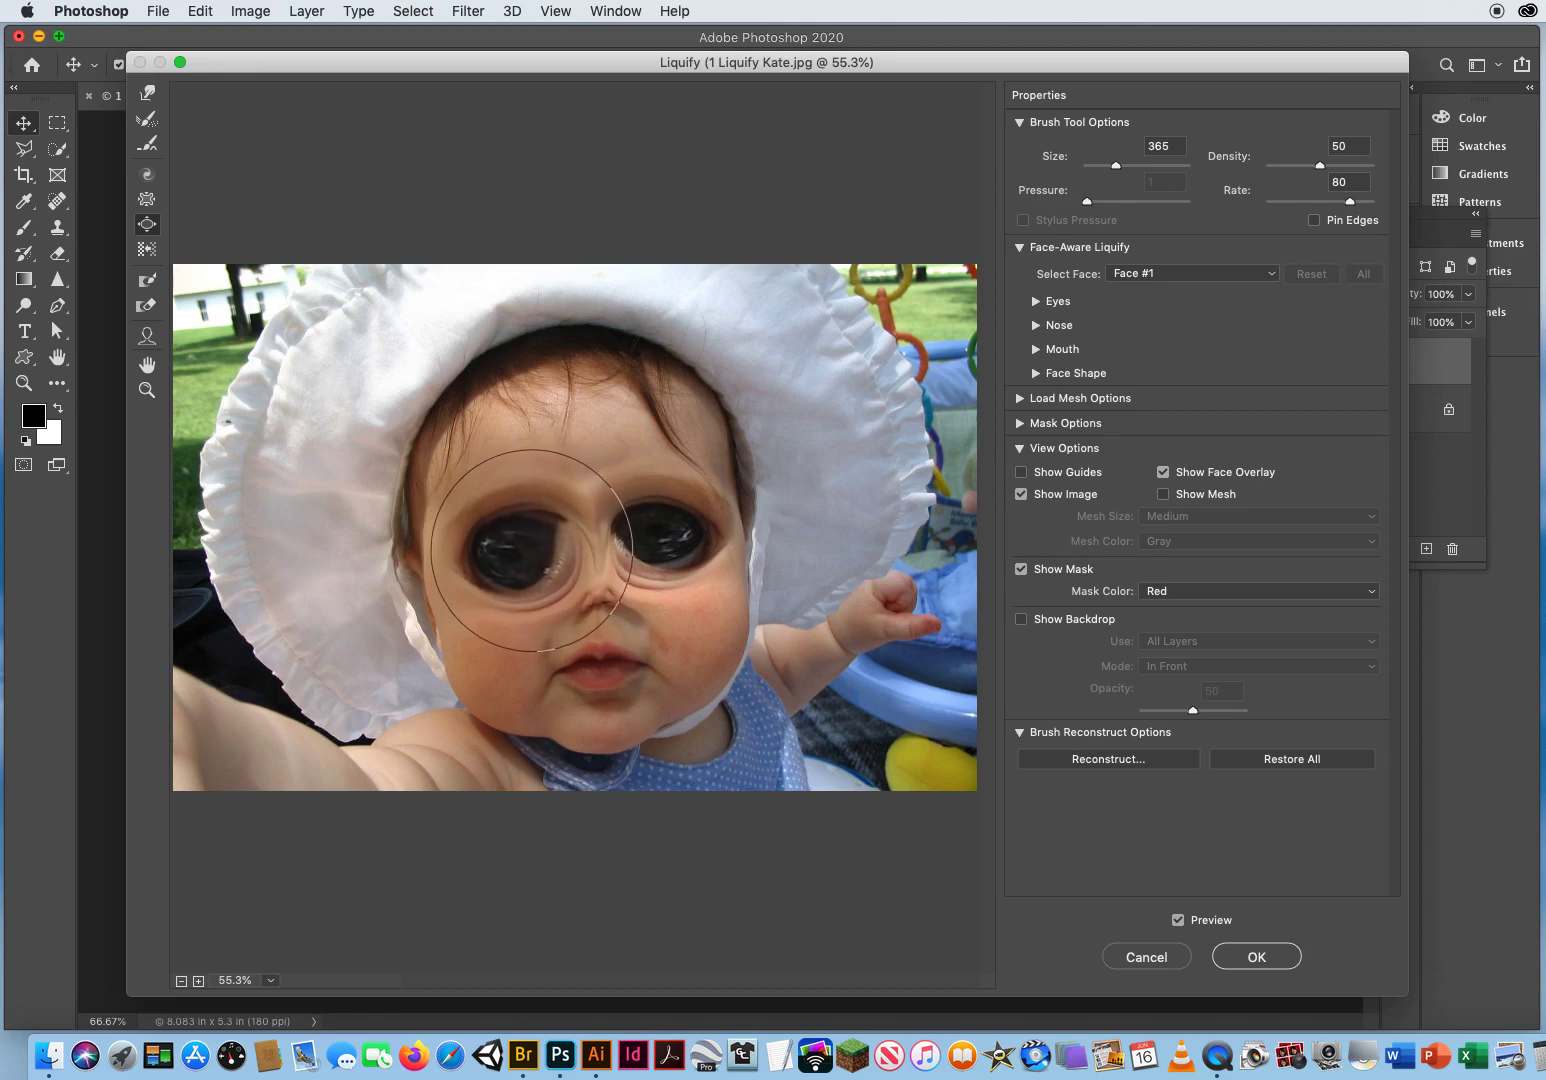
pyautogui.moveTo(583, 658); pyautogui.dragTo(600, 665)
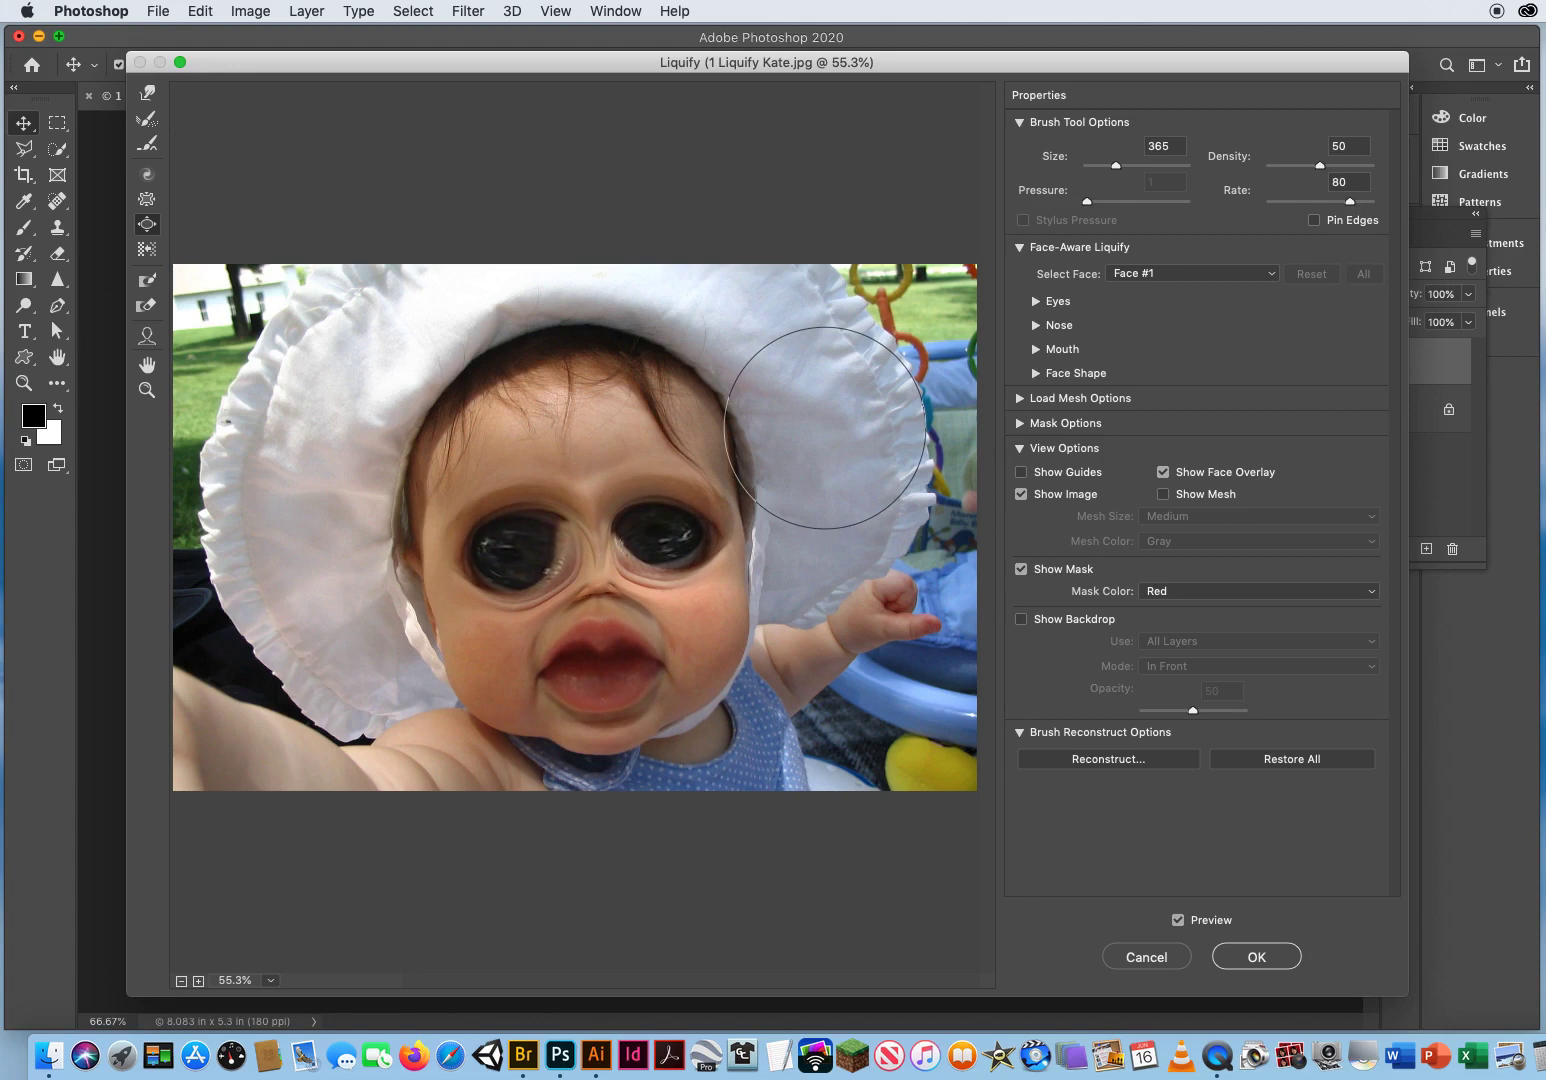
# - Distort both sides of the face with the Push Left tool at brush size 408
pyautogui.click(145, 250)
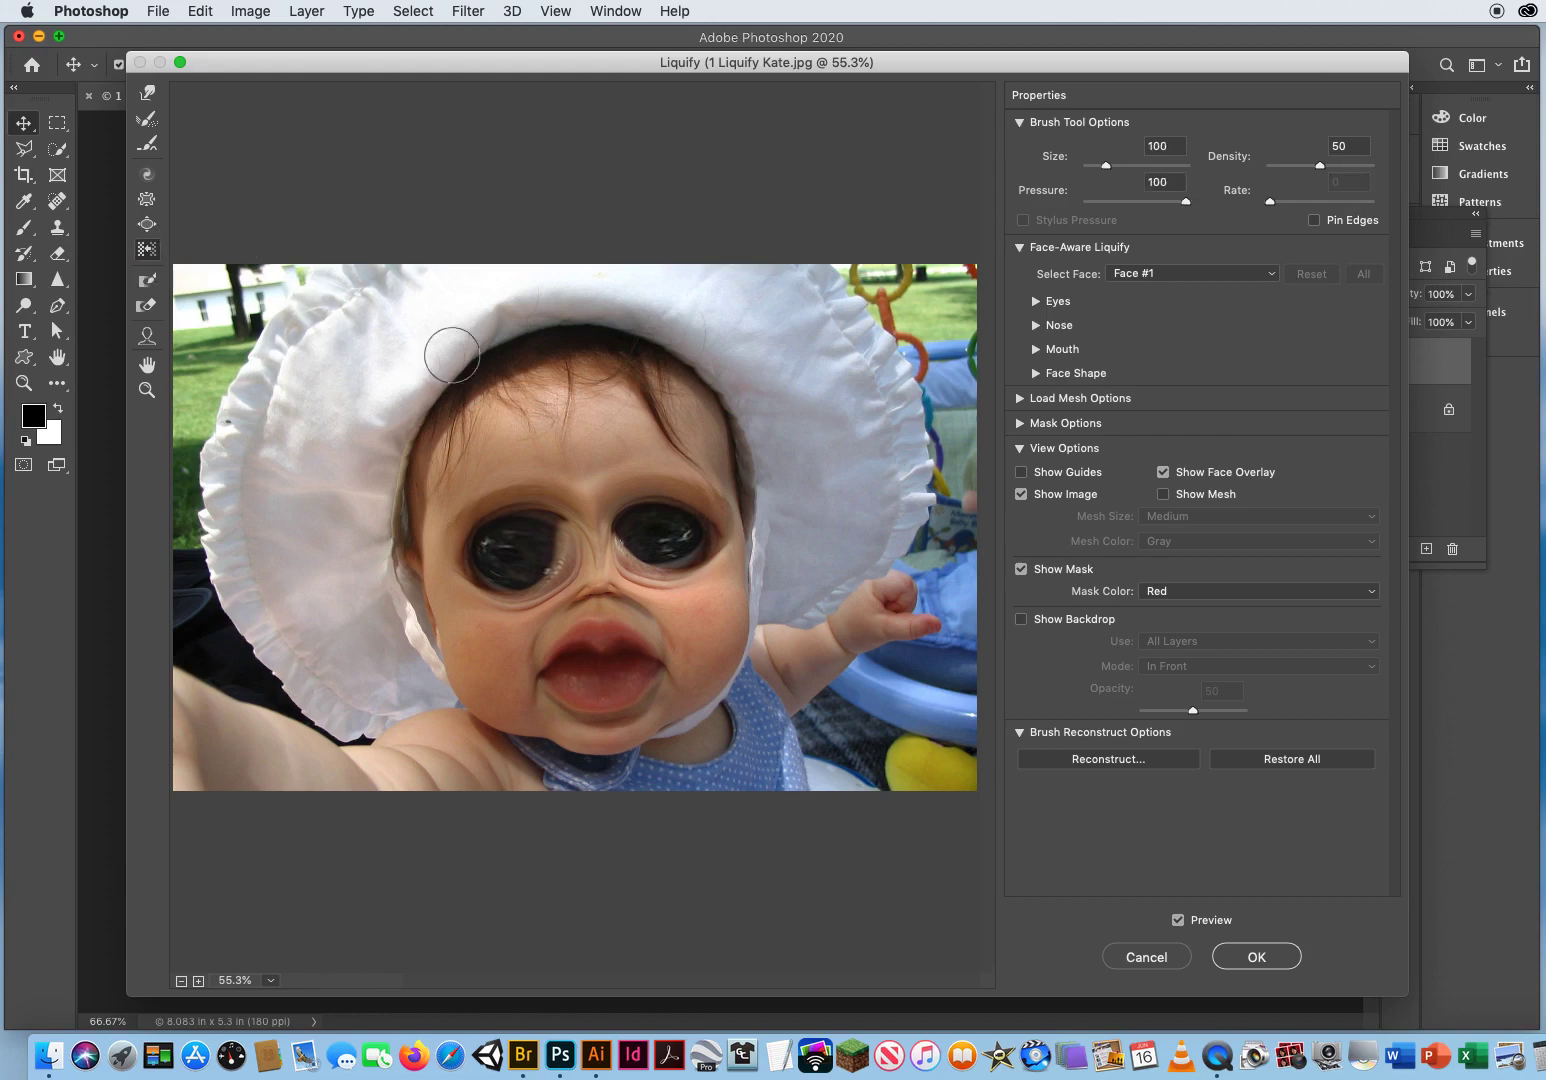
pyautogui.moveTo(573, 433); pyautogui.dragTo(700, 438)
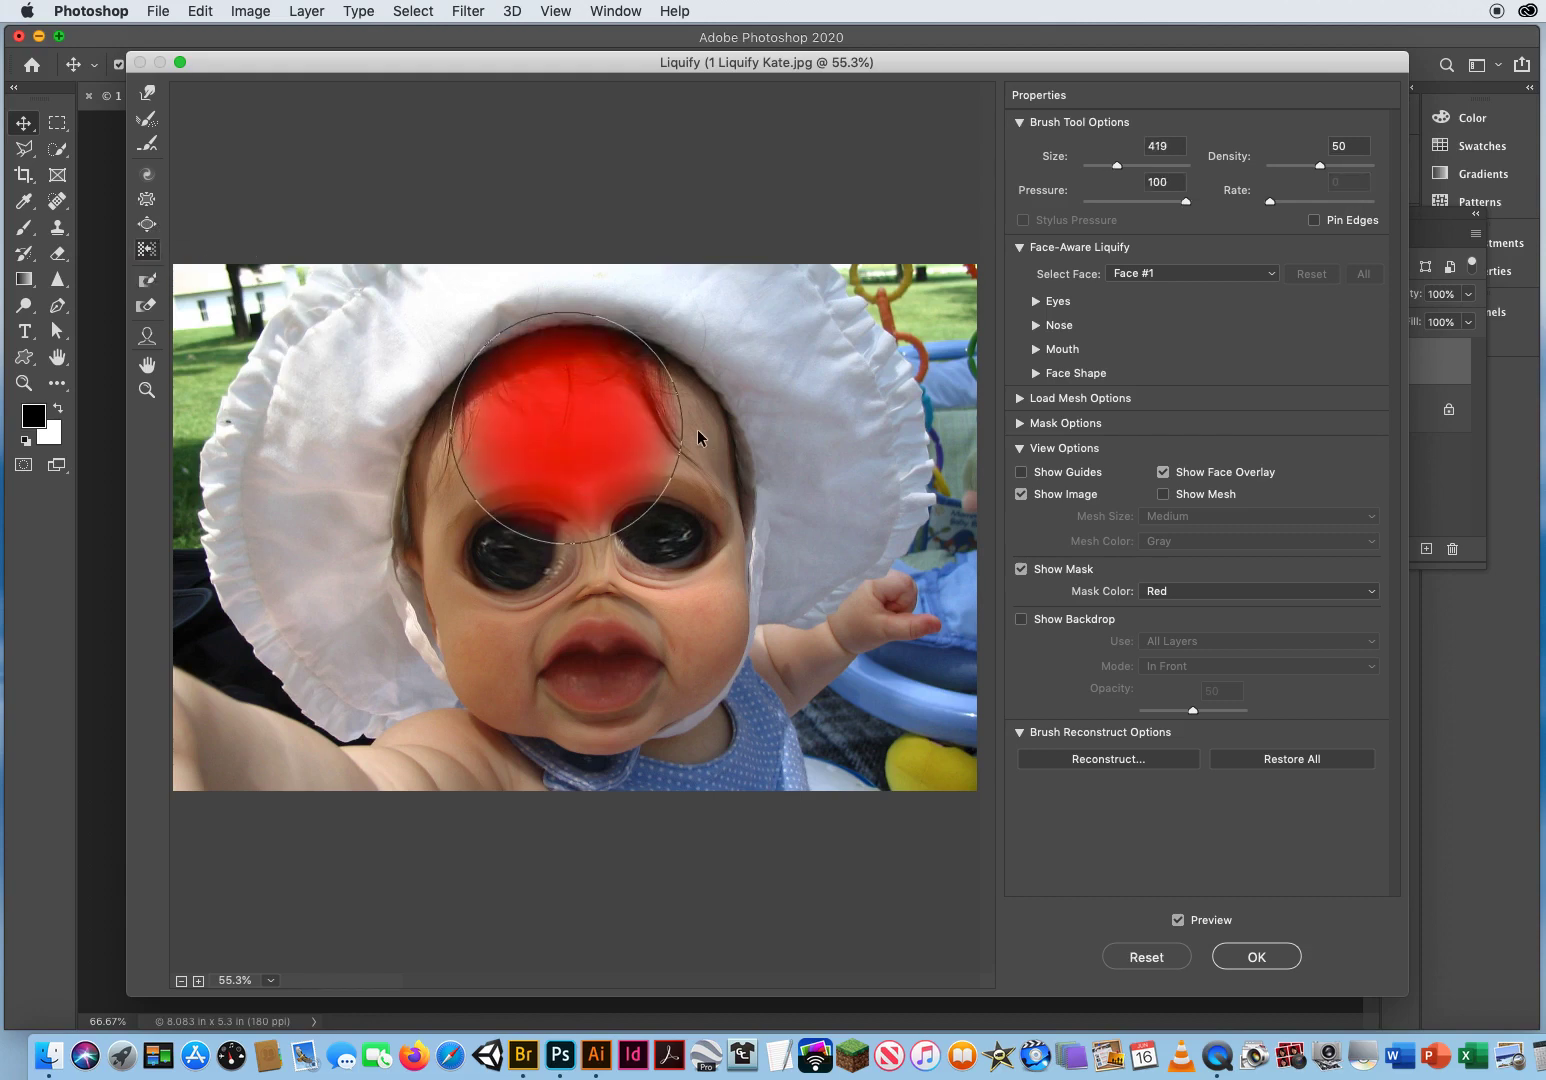
pyautogui.moveTo(651, 368); pyautogui.dragTo(637, 761)
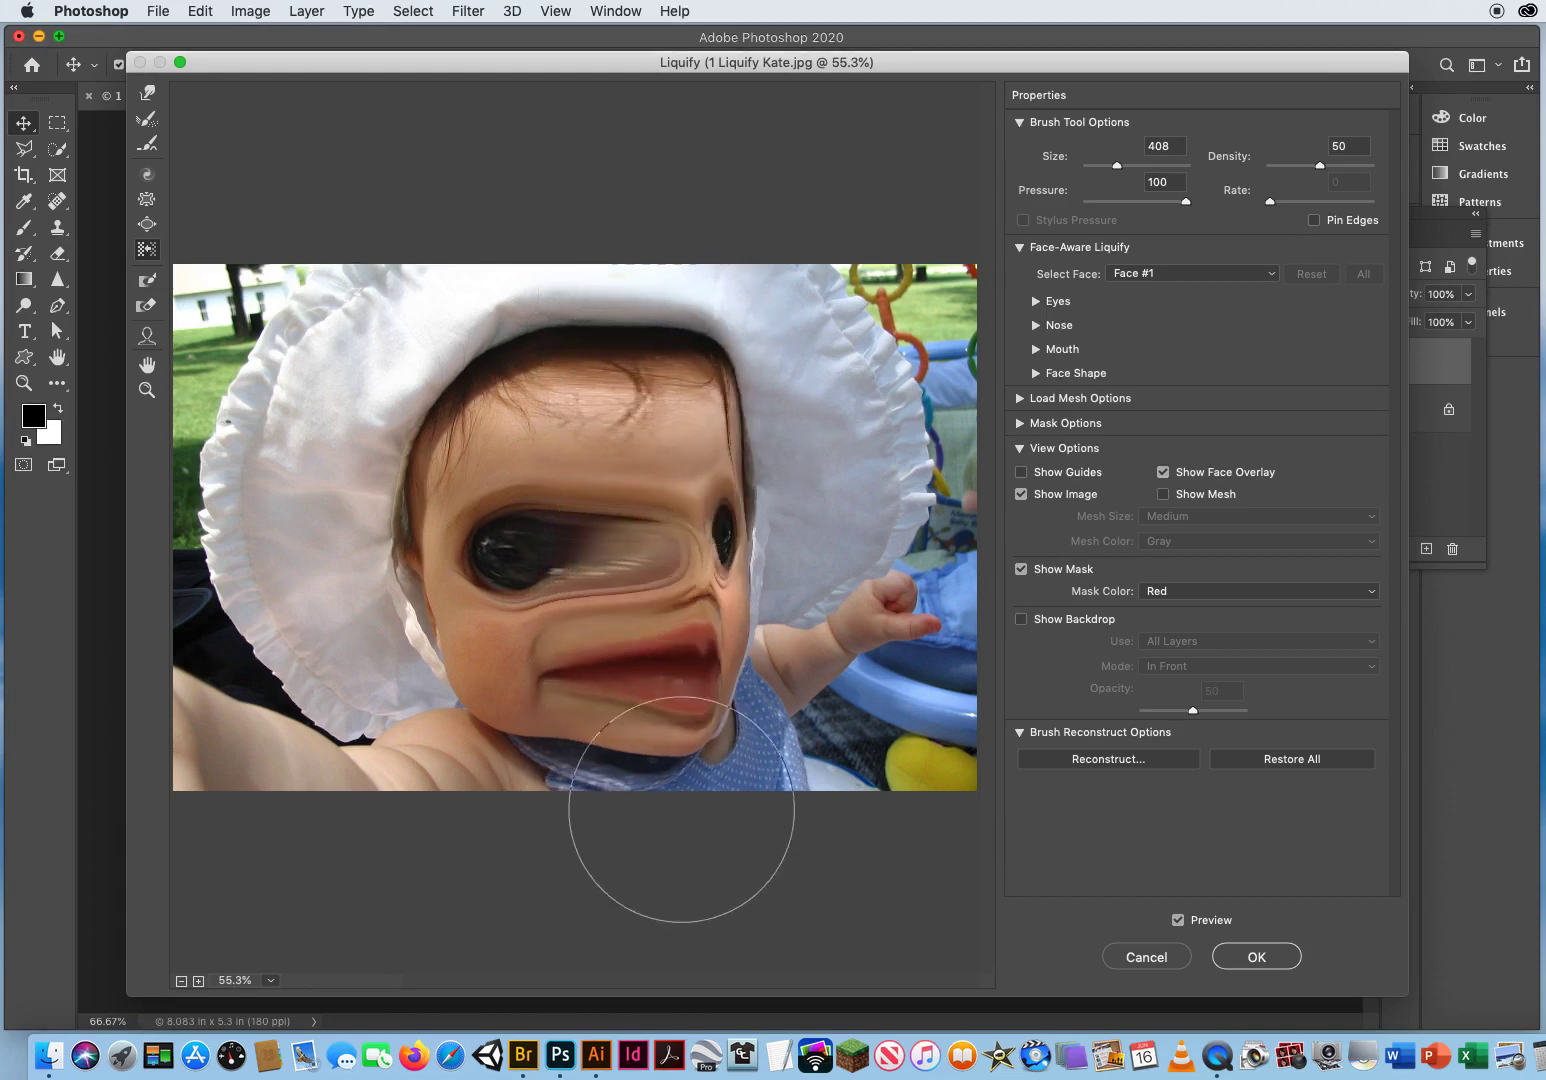
pyautogui.moveTo(434, 509)
pyautogui.mouseDown()
pyautogui.moveTo(446, 789)
pyautogui.moveTo(675, 760)
pyautogui.mouseUp()
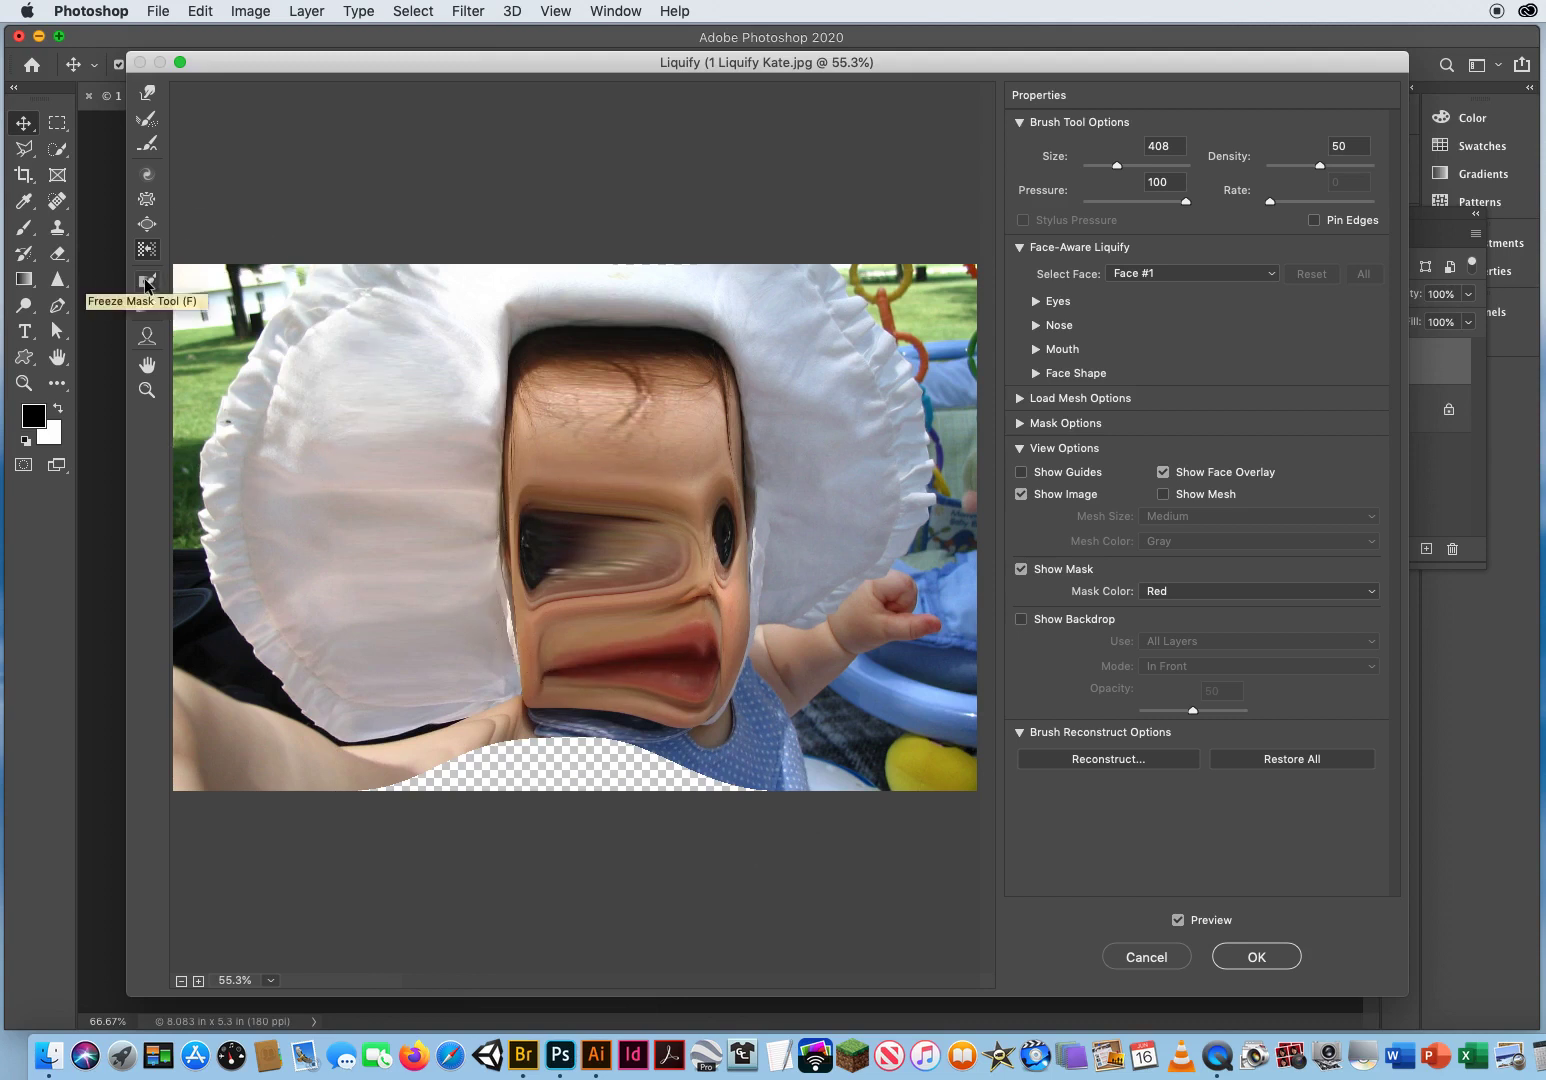
# - Undo the Push Left strokes and the bloating of the mouth and eyes
pyautogui.press('super')
pyautogui.press('super+z')
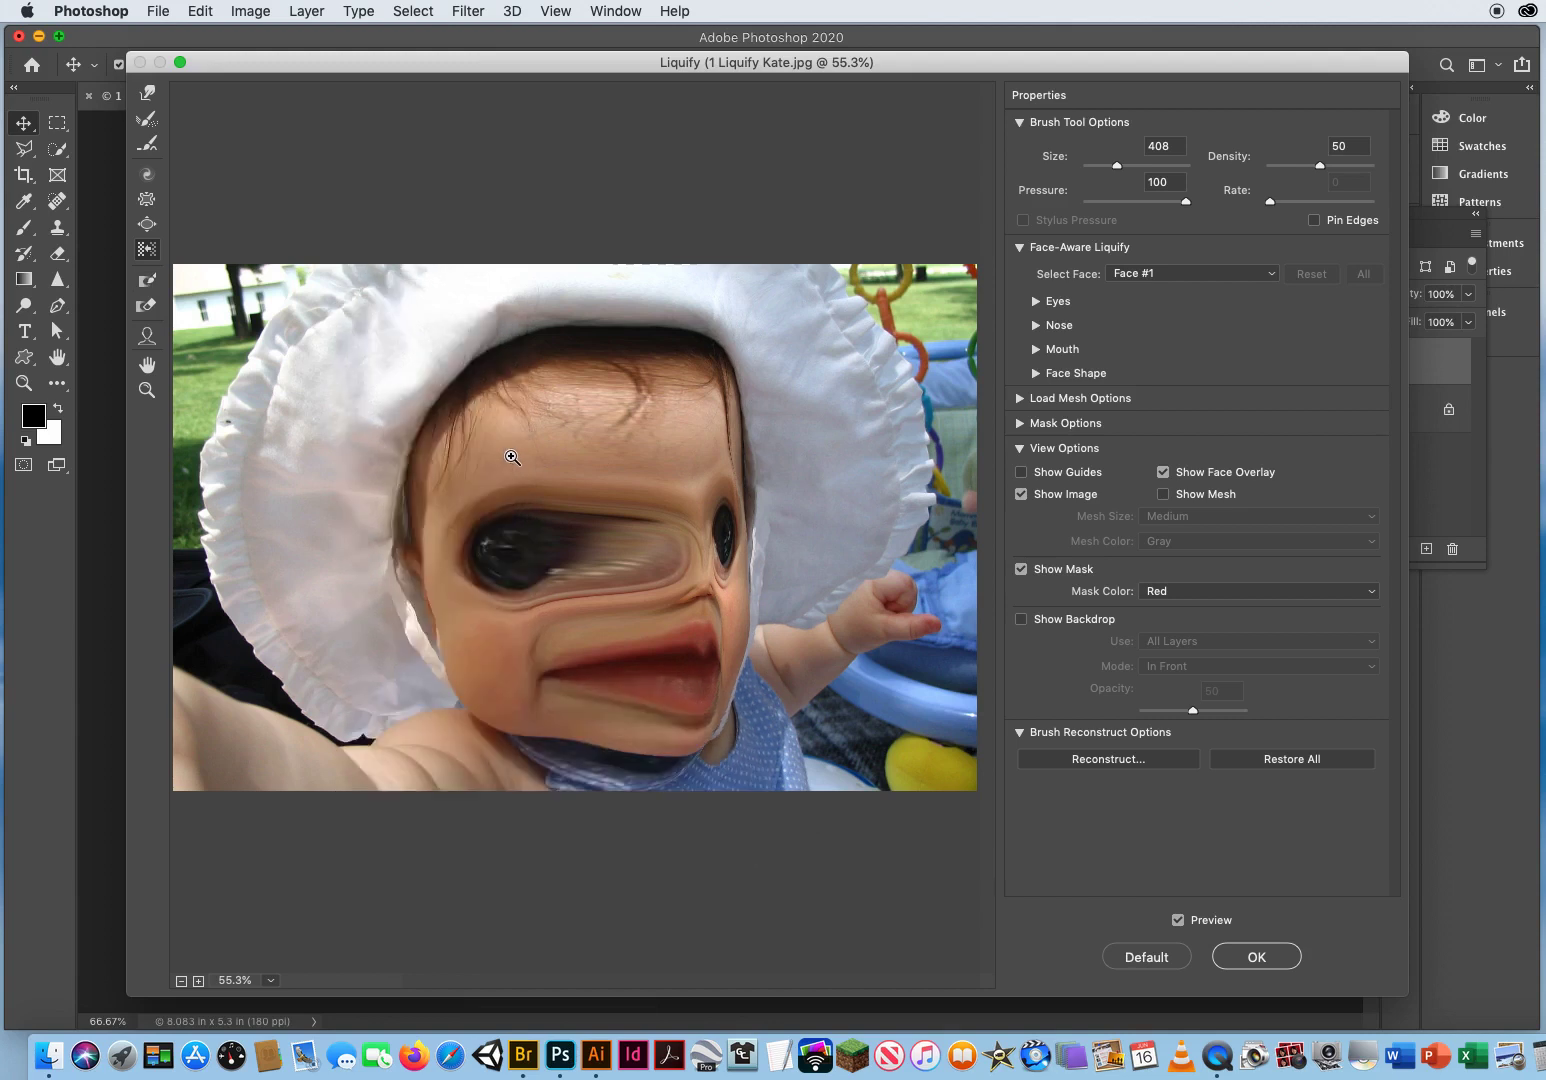
pyautogui.press('super+z')
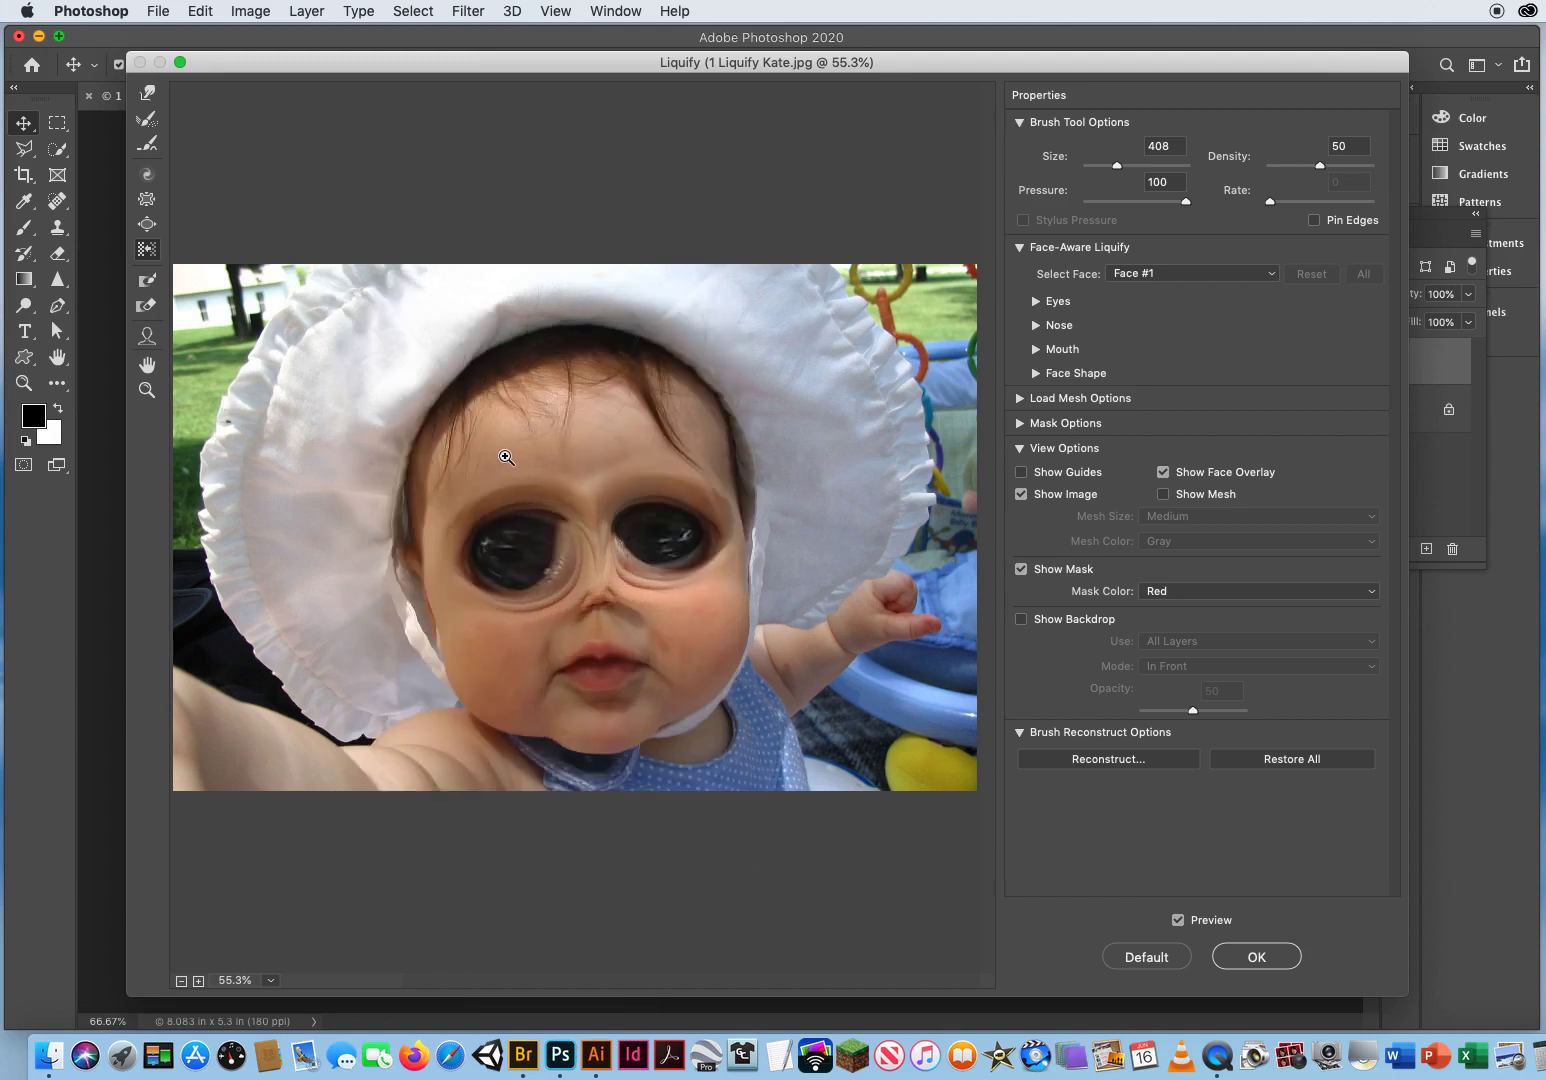
pyautogui.press('super+z')
pyautogui.press('super+alt+z')
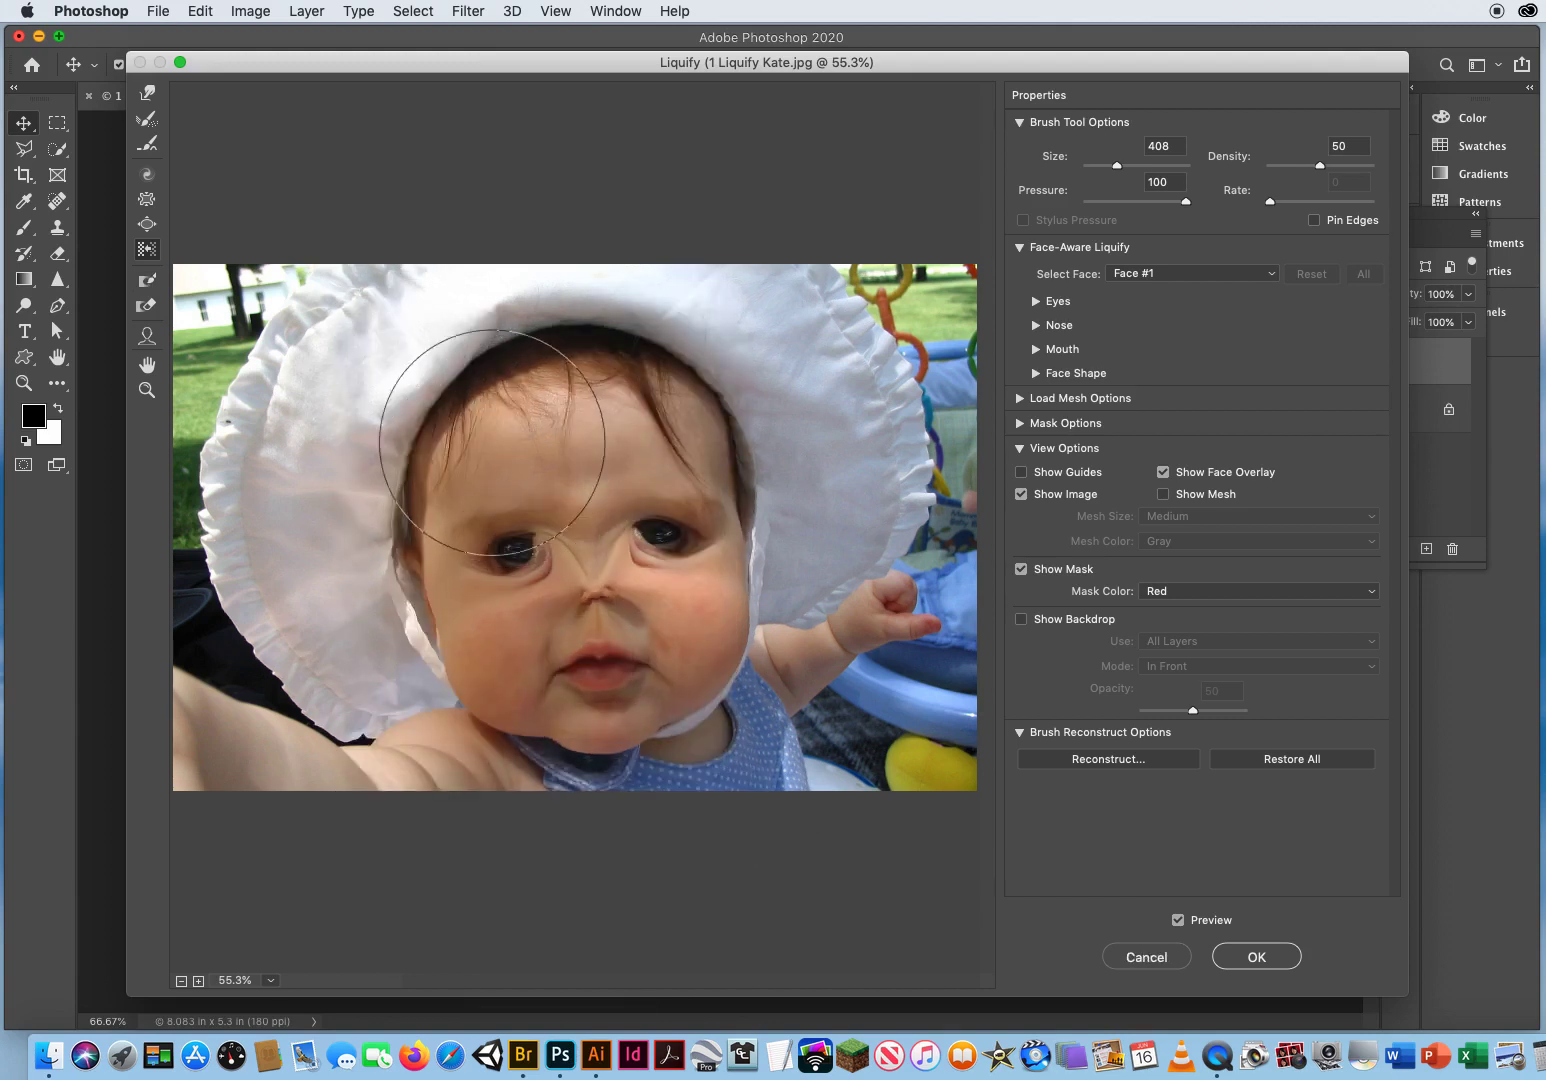
# - Paint a freeze mask over both eyes and the nose, enlarging the brush to size 182
pyautogui.moveTo(602, 517); pyautogui.dragTo(524, 515)
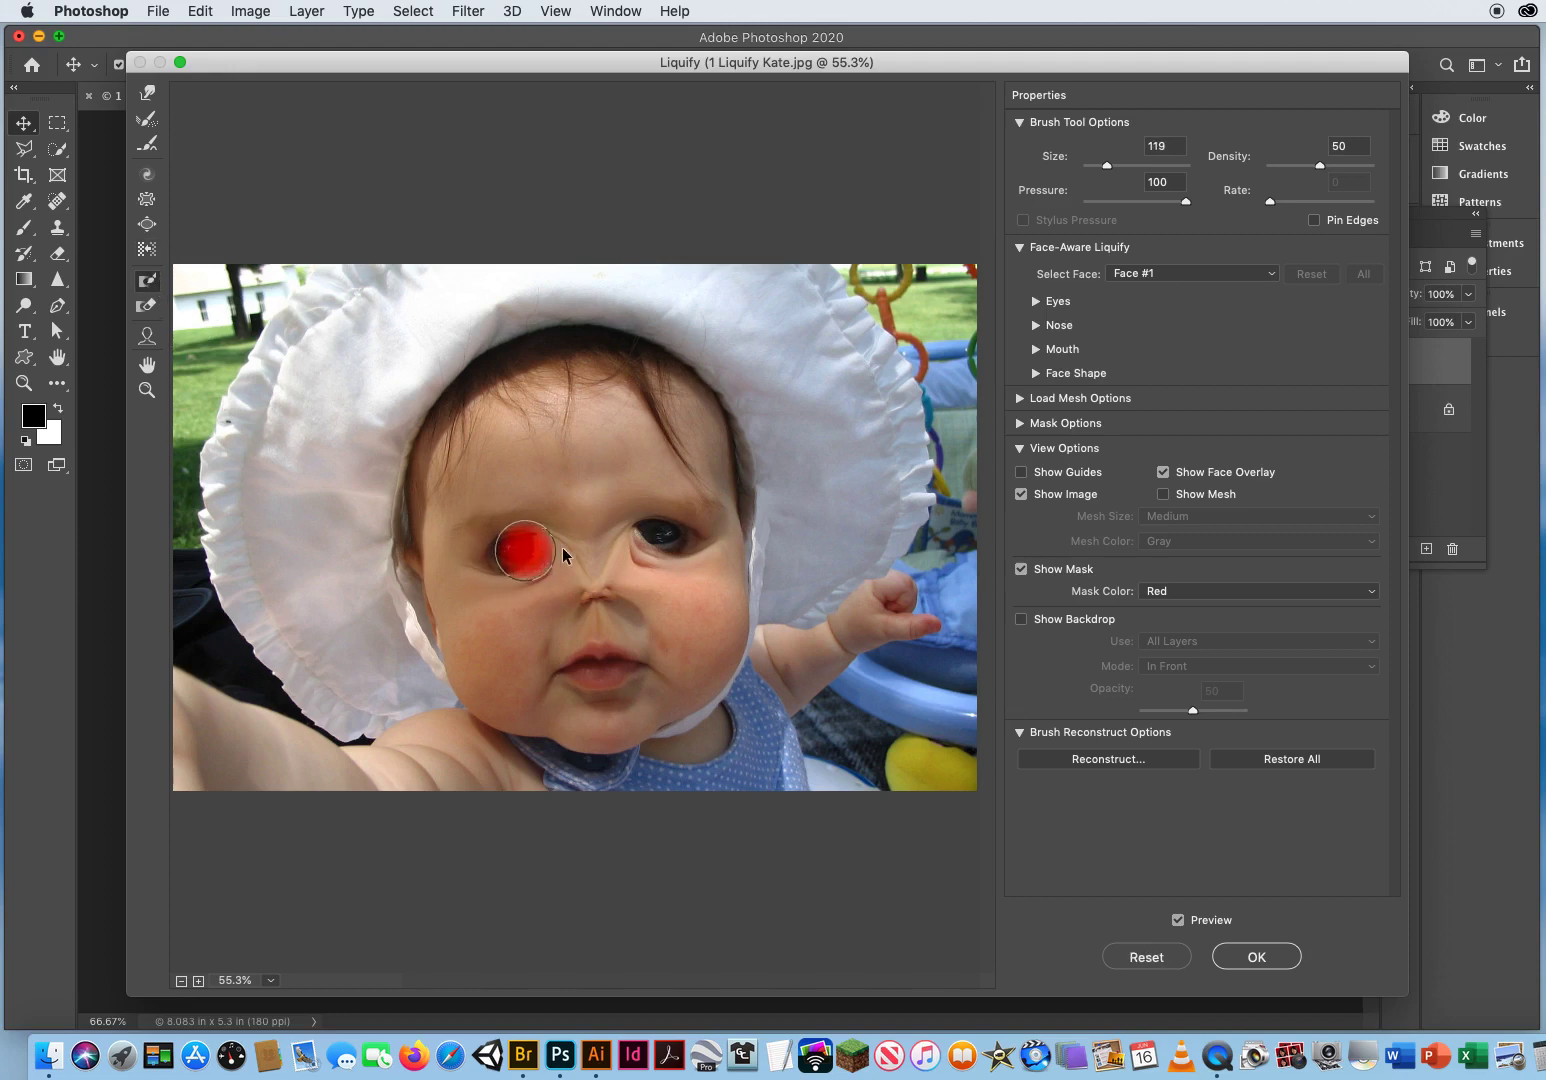
pyautogui.moveTo(567, 546); pyautogui.dragTo(520, 555)
pyautogui.moveTo(600, 588)
pyautogui.mouseDown()
pyautogui.moveTo(690, 550)
pyautogui.moveTo(662, 540)
pyautogui.mouseUp()
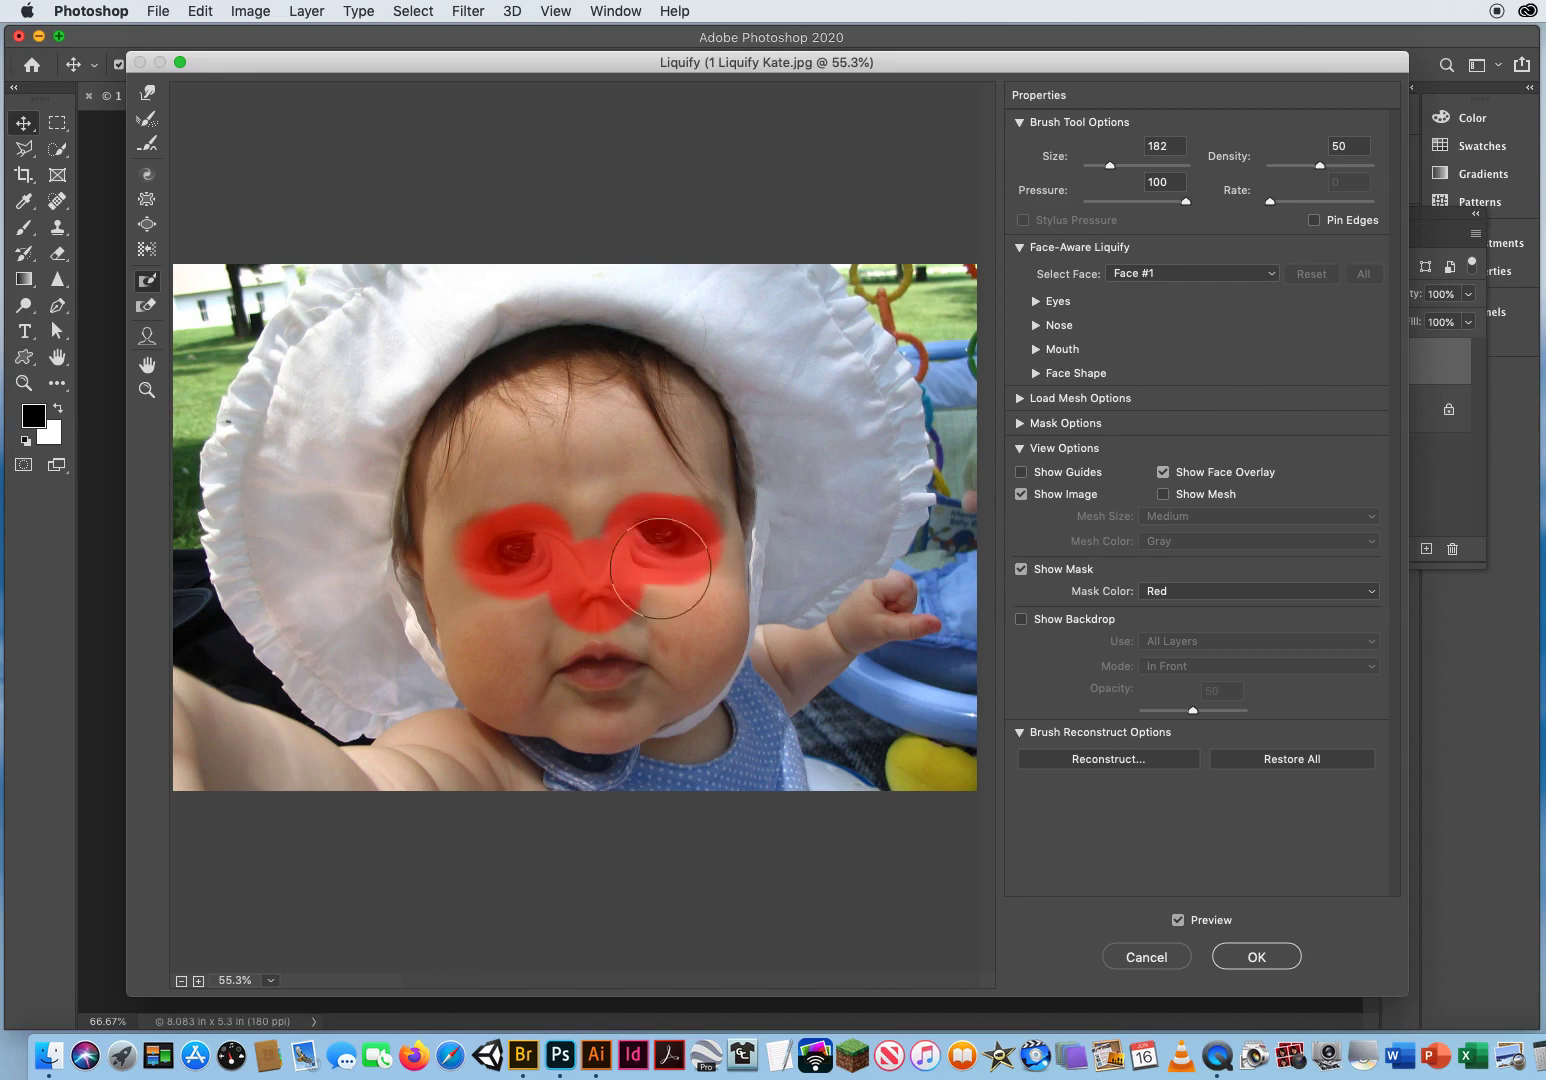
pyautogui.moveTo(483, 569)
pyautogui.mouseDown()
pyautogui.moveTo(493, 552)
pyautogui.moveTo(480, 565)
pyautogui.mouseUp()
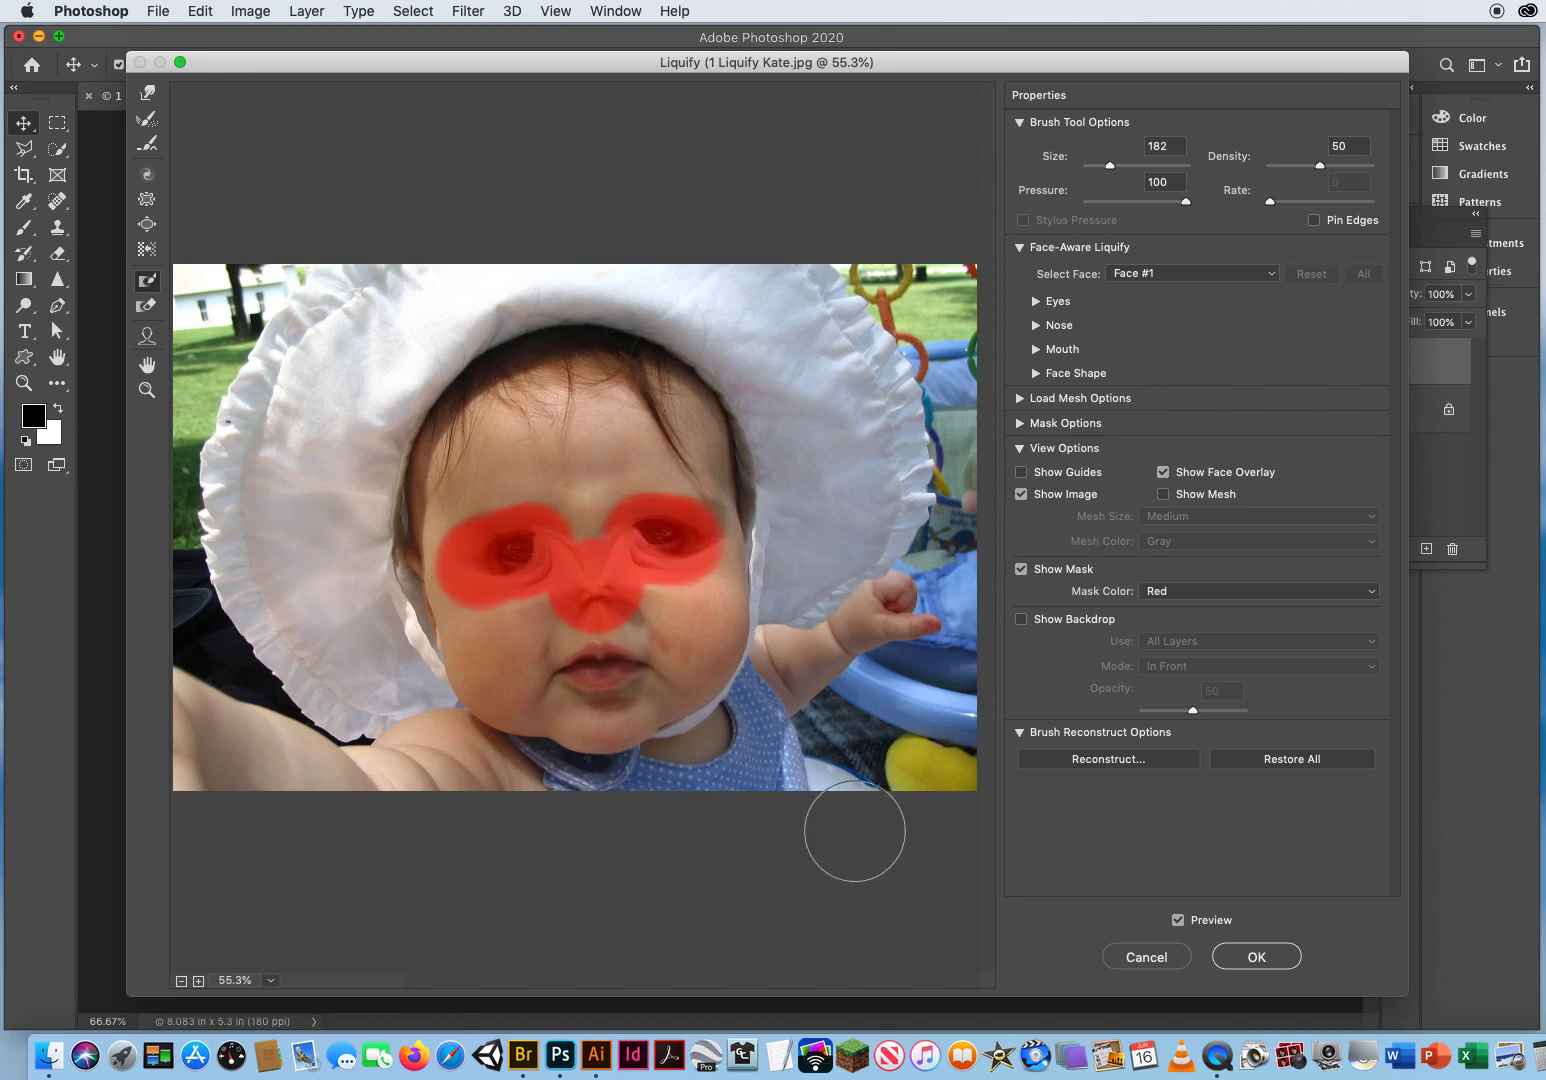
# - Pull both sides of the forehead outward and push its middle down onto the frozen area with Forward Warp at brush size 268
pyautogui.click(147, 94)
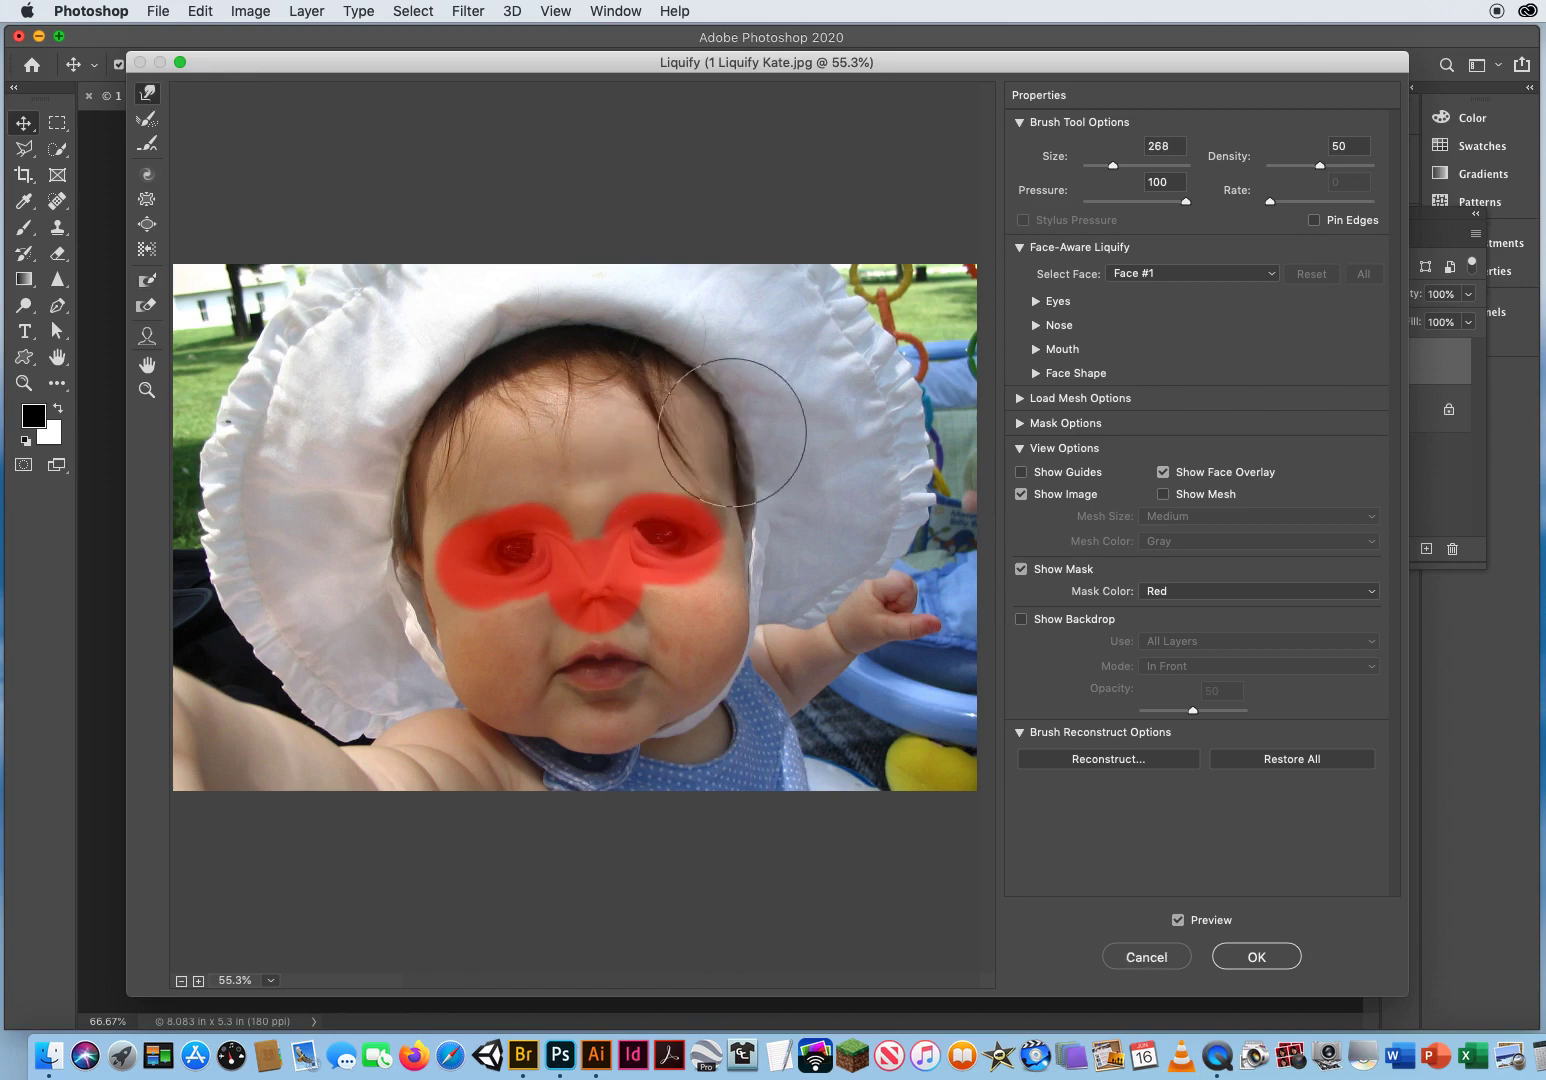
pyautogui.moveTo(730, 472); pyautogui.dragTo(830, 385)
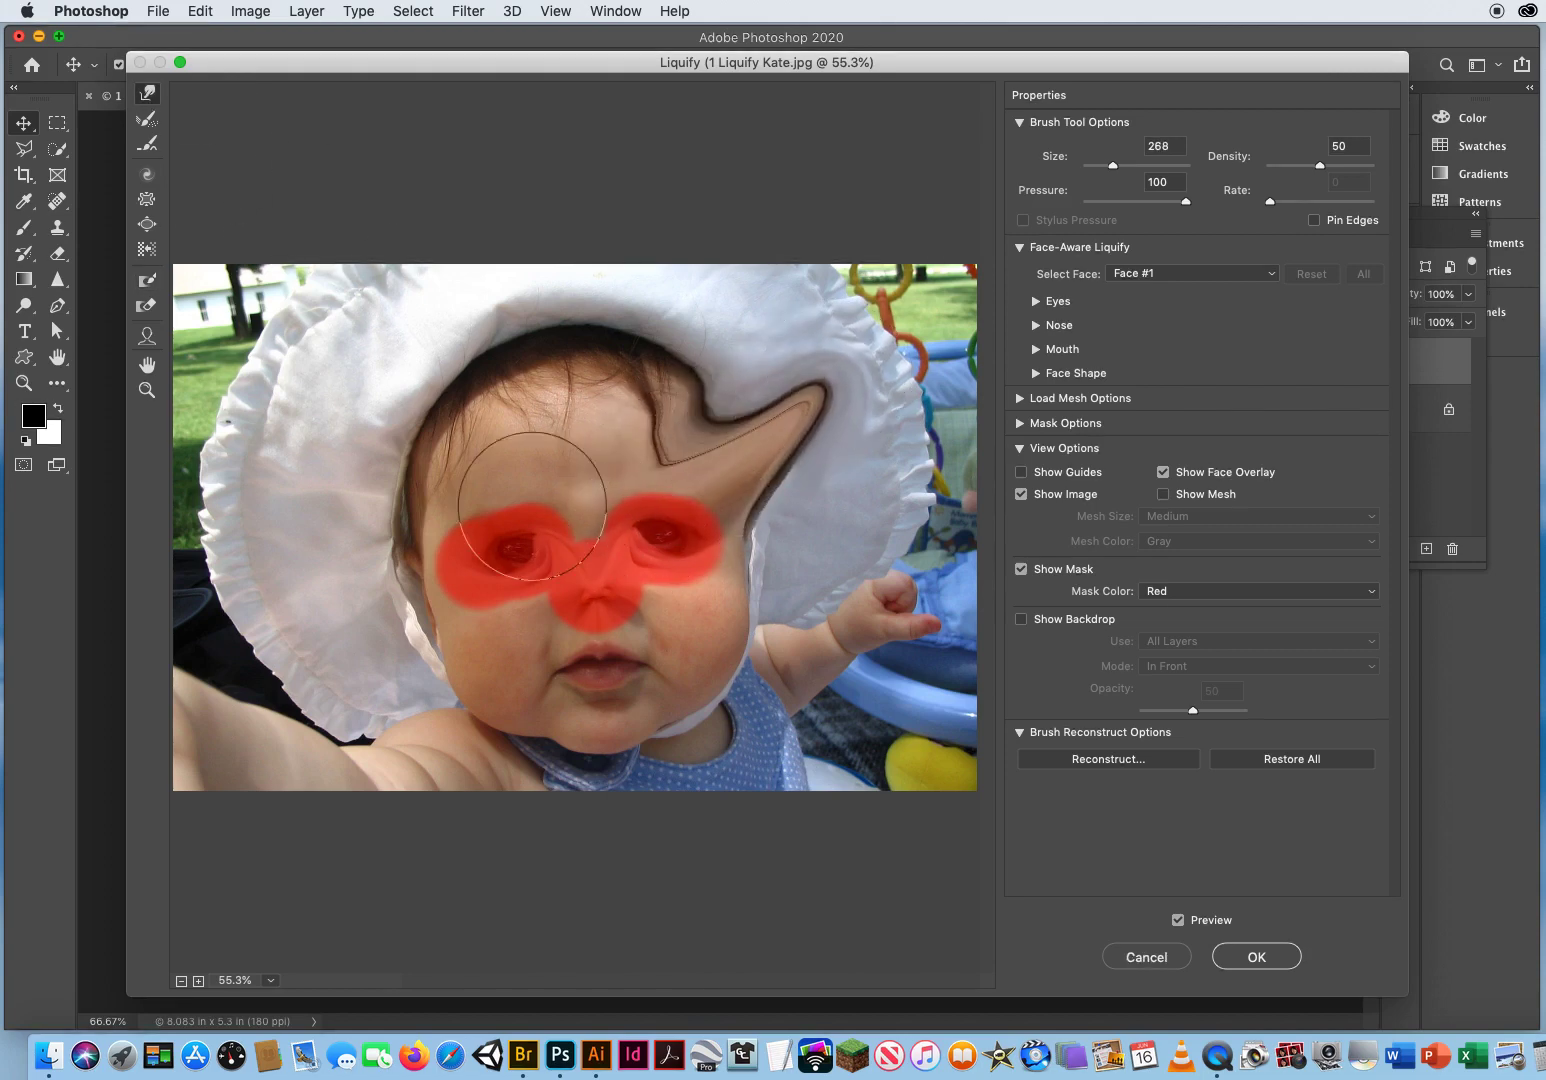
pyautogui.moveTo(360, 468); pyautogui.dragTo(298, 462)
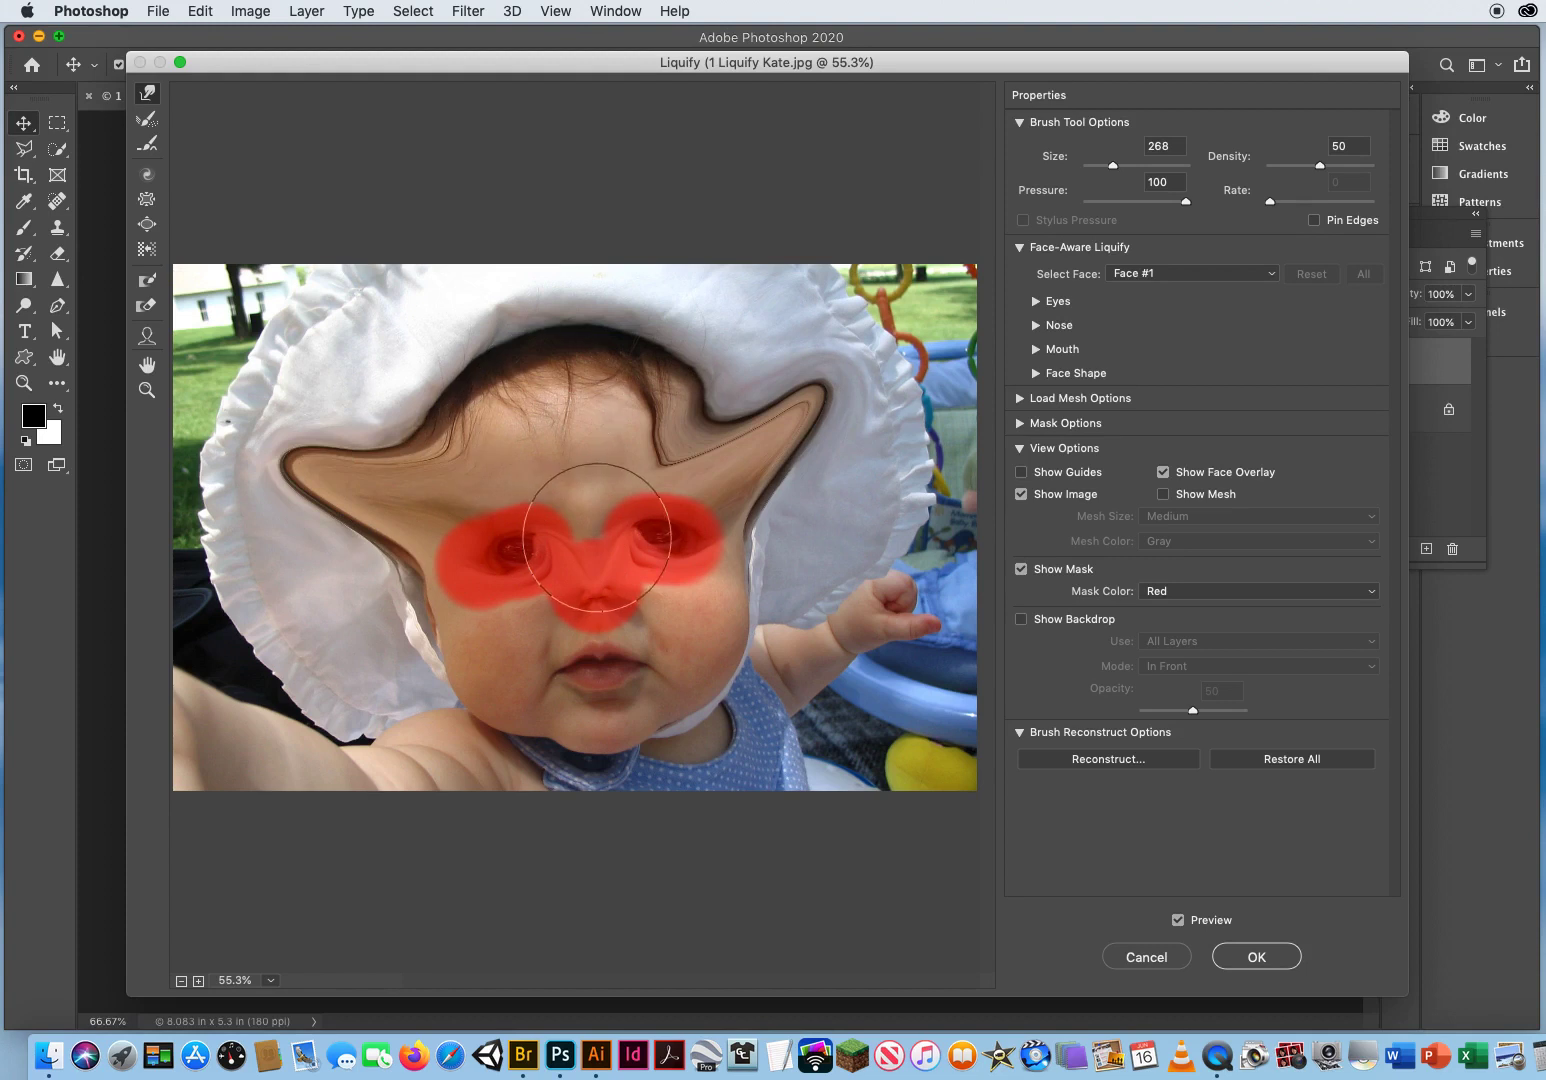
pyautogui.moveTo(578, 412); pyautogui.dragTo(559, 535)
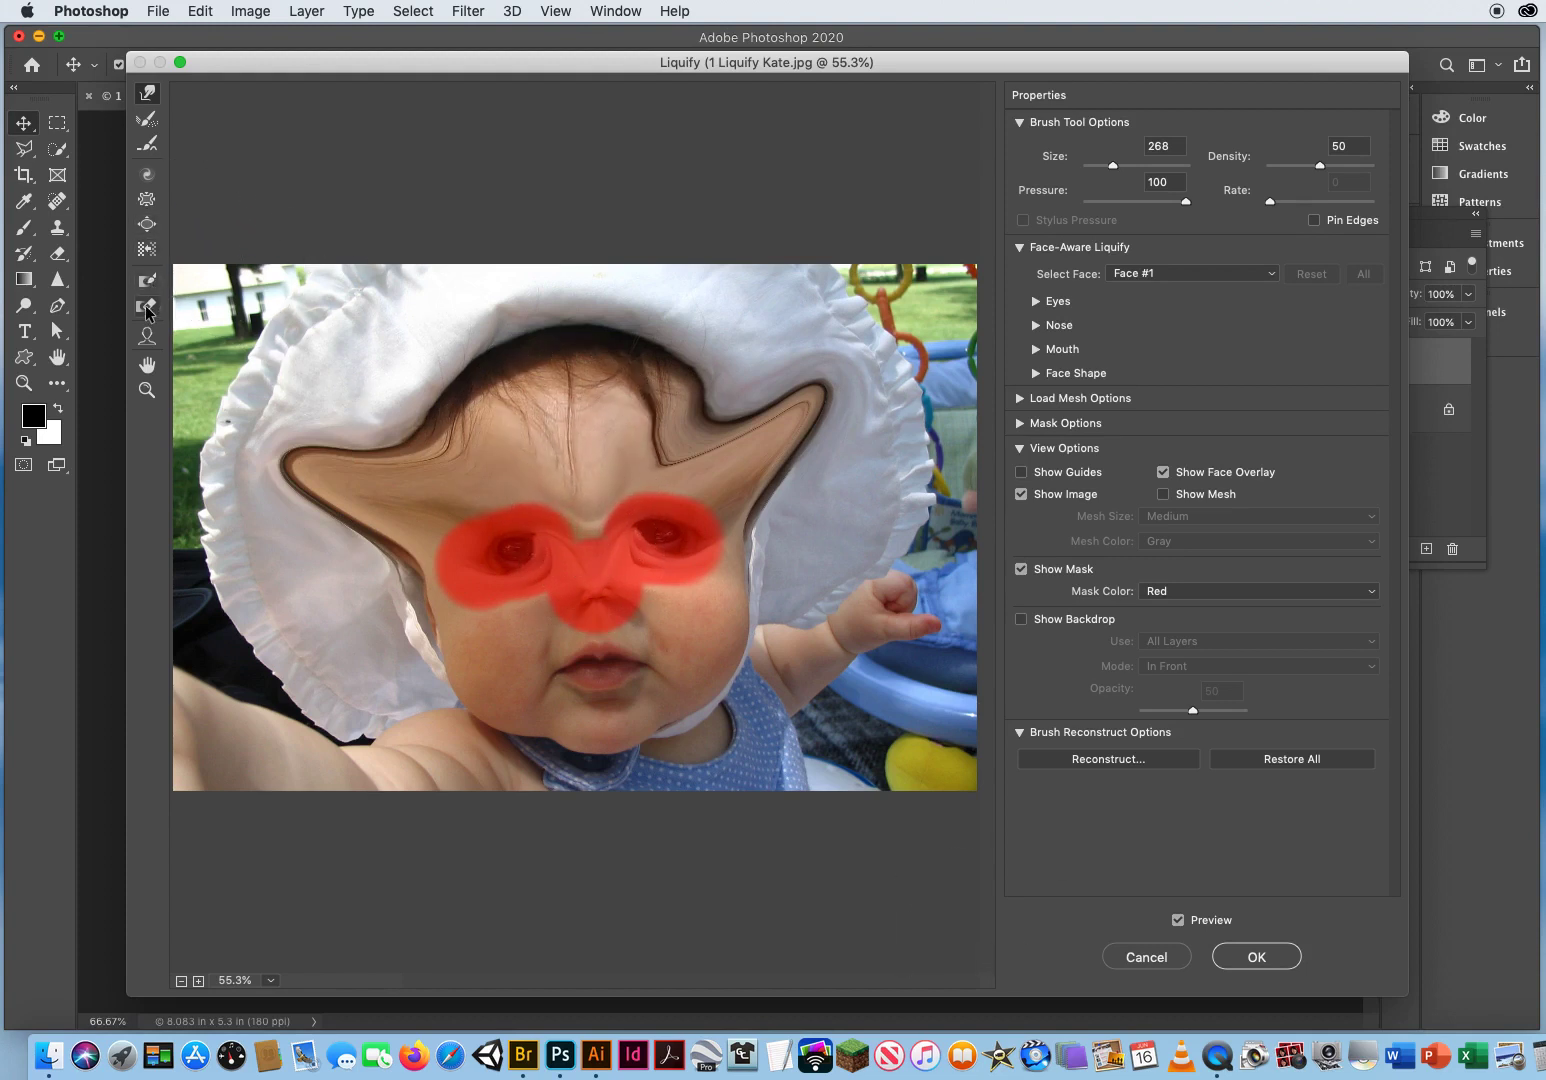
# - Erase the freeze mask with the Thaw Mask tool at brush size 160 and pull both eyes outward with Forward Warp at size 268
pyautogui.press(']')
pyautogui.moveTo(490, 568)
pyautogui.mouseDown()
pyautogui.moveTo(461, 598)
pyautogui.moveTo(429, 588)
pyautogui.moveTo(492, 518)
pyautogui.moveTo(547, 506)
pyautogui.moveTo(594, 516)
pyautogui.moveTo(556, 613)
pyautogui.moveTo(583, 618)
pyautogui.moveTo(715, 545)
pyautogui.mouseUp()
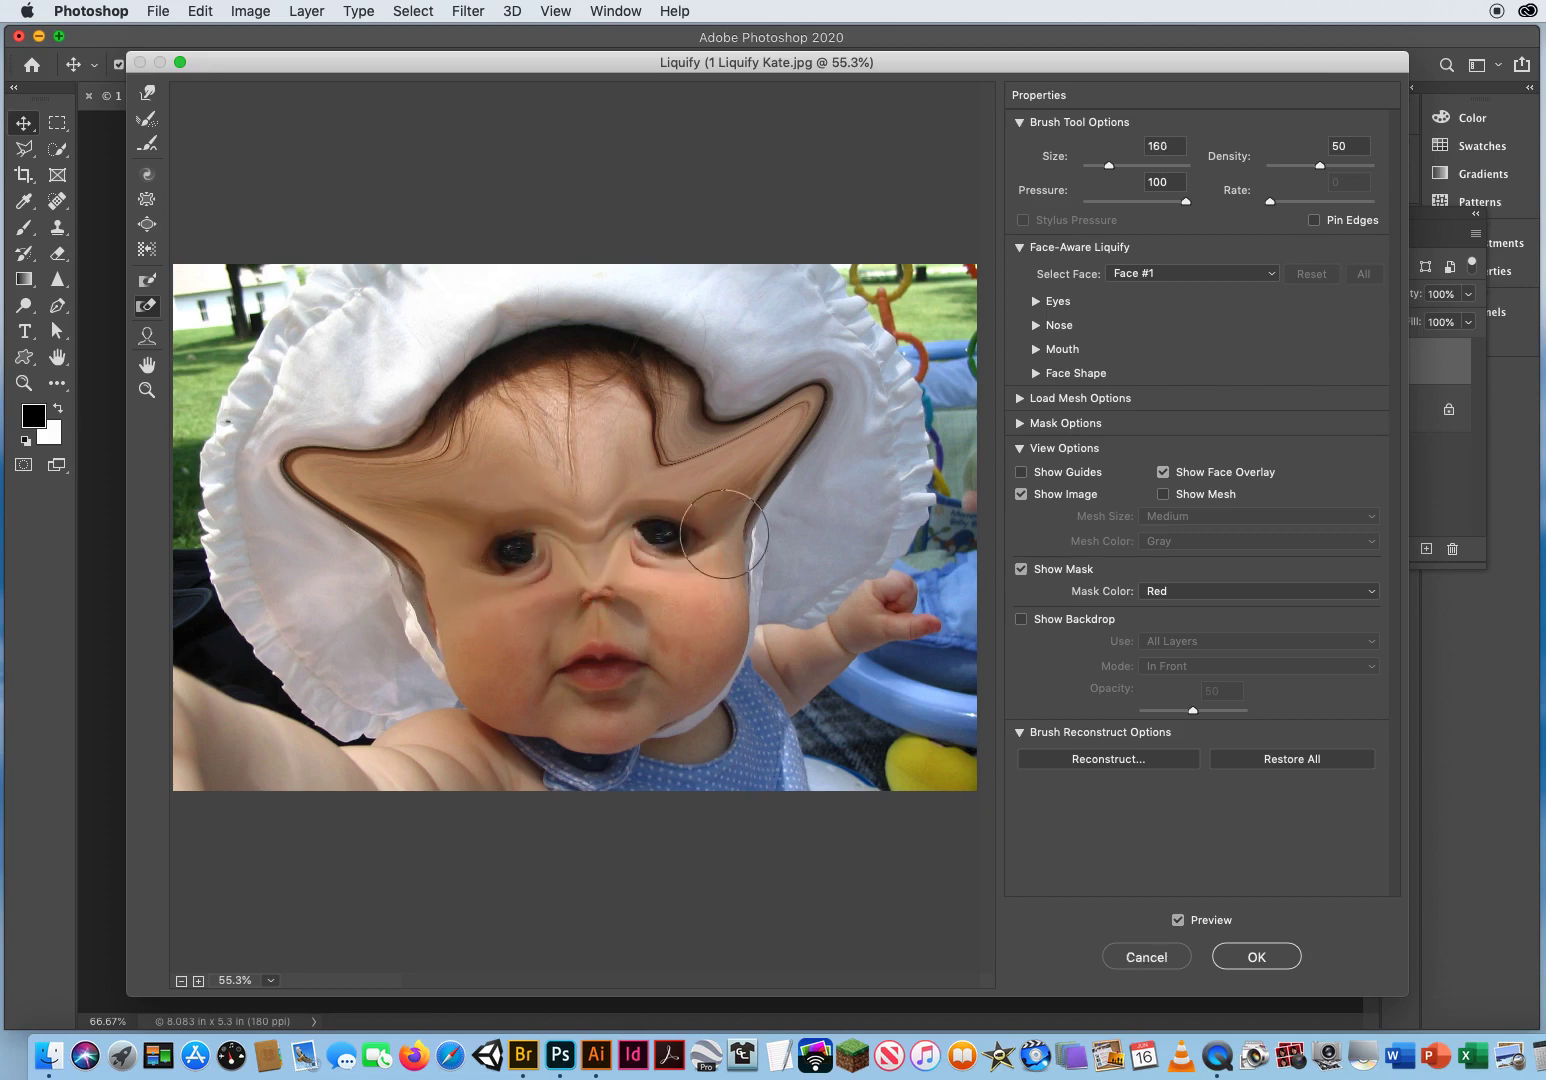
pyautogui.click(143, 95)
pyautogui.moveTo(521, 558); pyautogui.dragTo(454, 541)
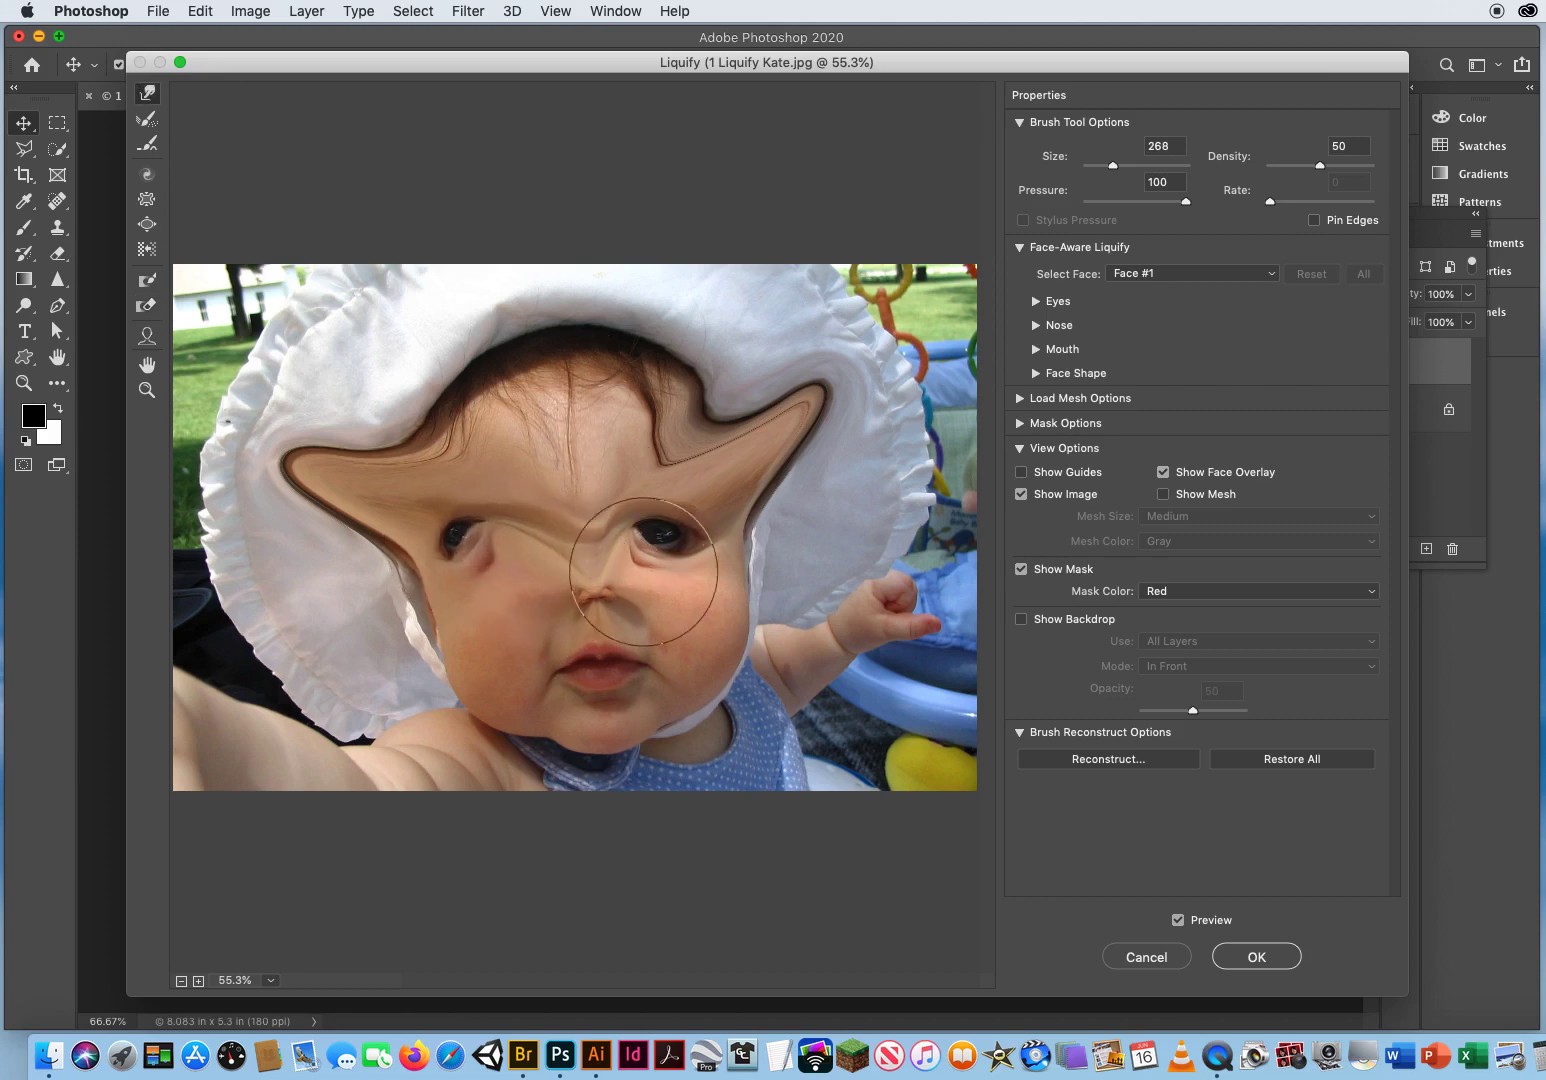
pyautogui.moveTo(654, 538); pyautogui.dragTo(738, 511)
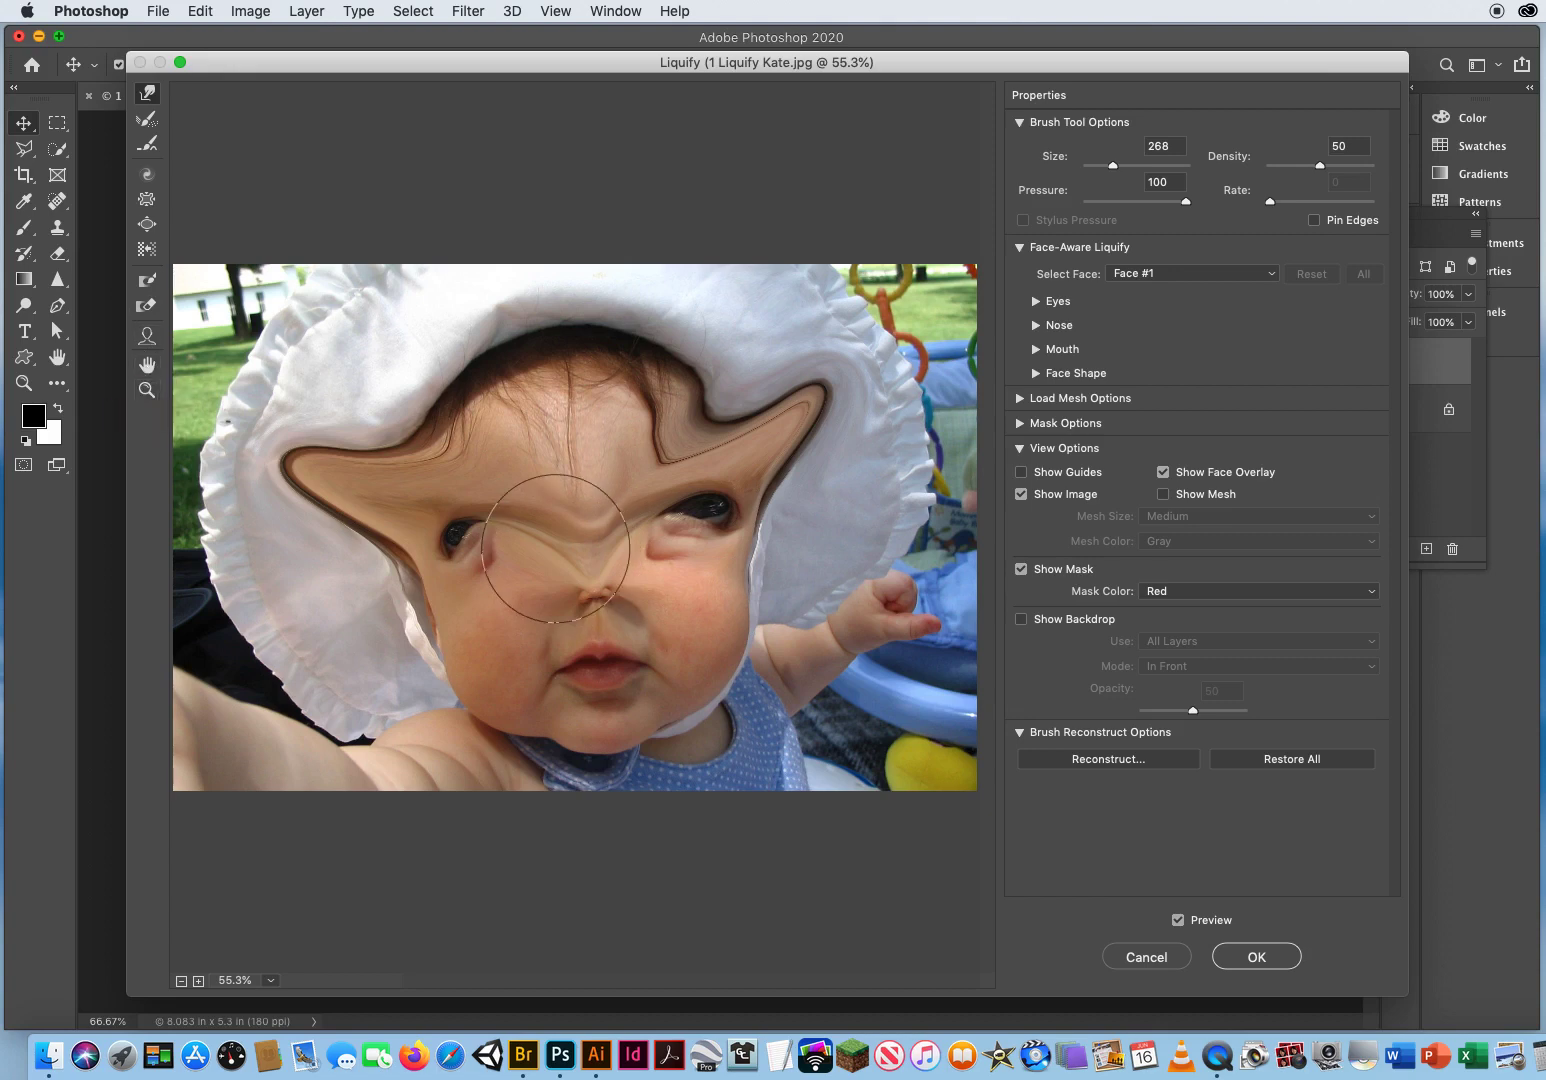
# - Discard the Liquify distortions and reopen the Liquify filter on Layer 1
pyautogui.click(1141, 957)
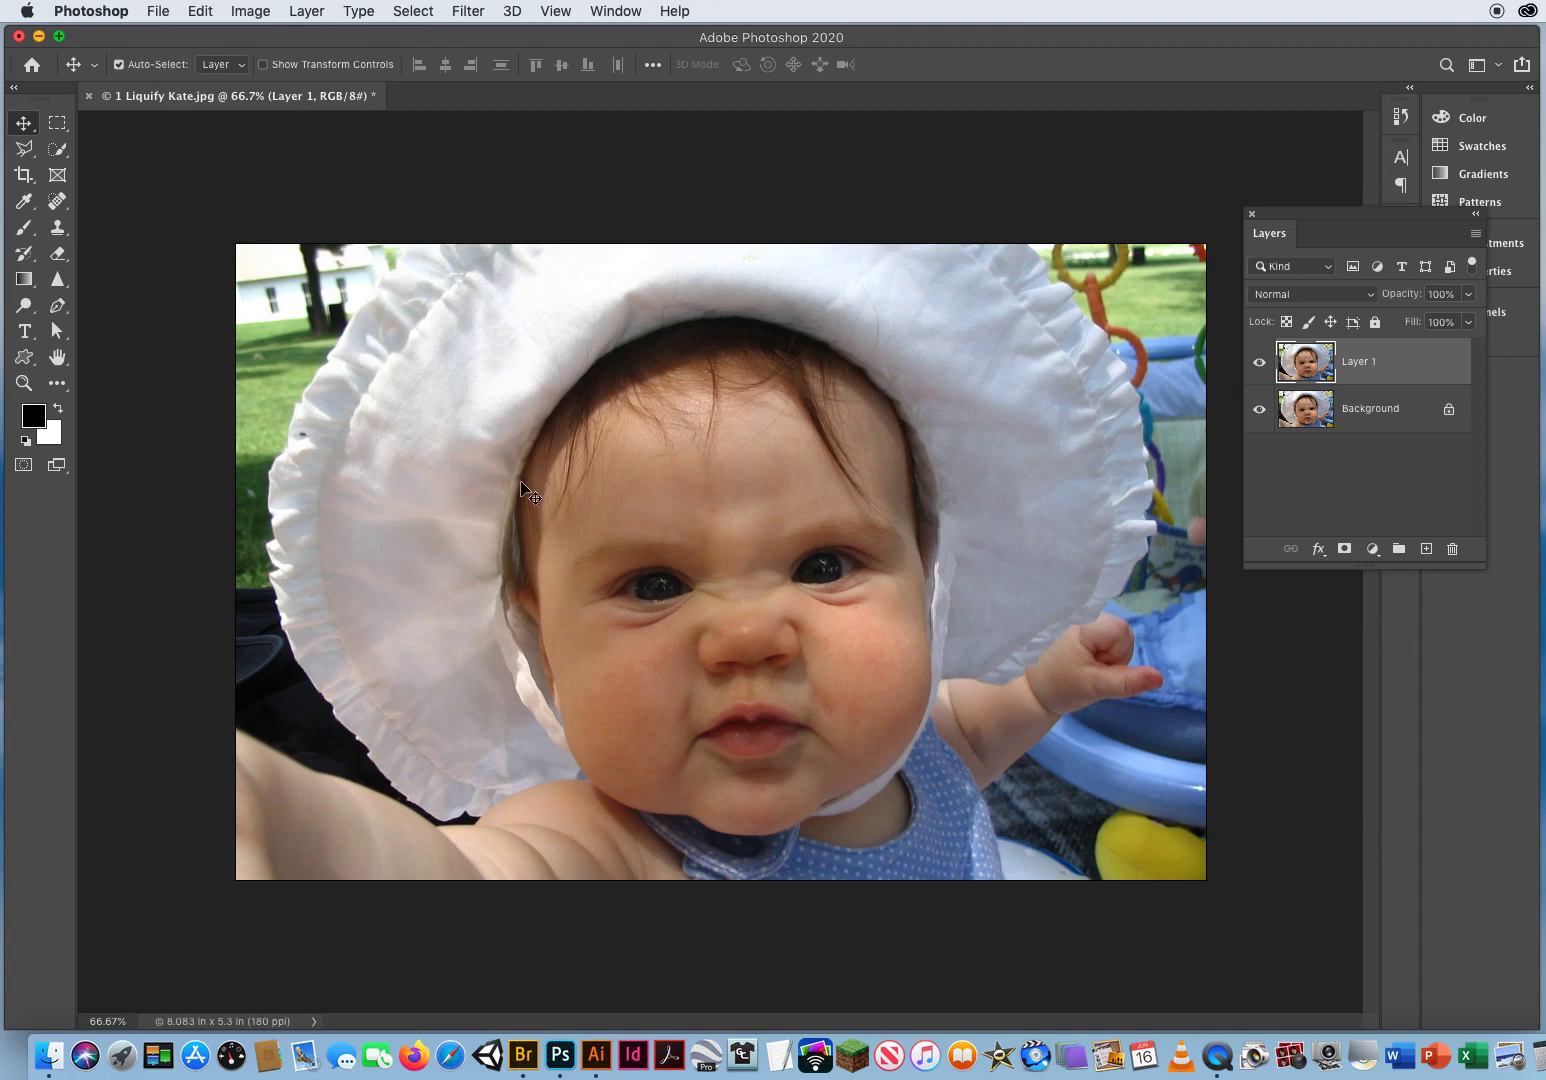
pyautogui.click(468, 11)
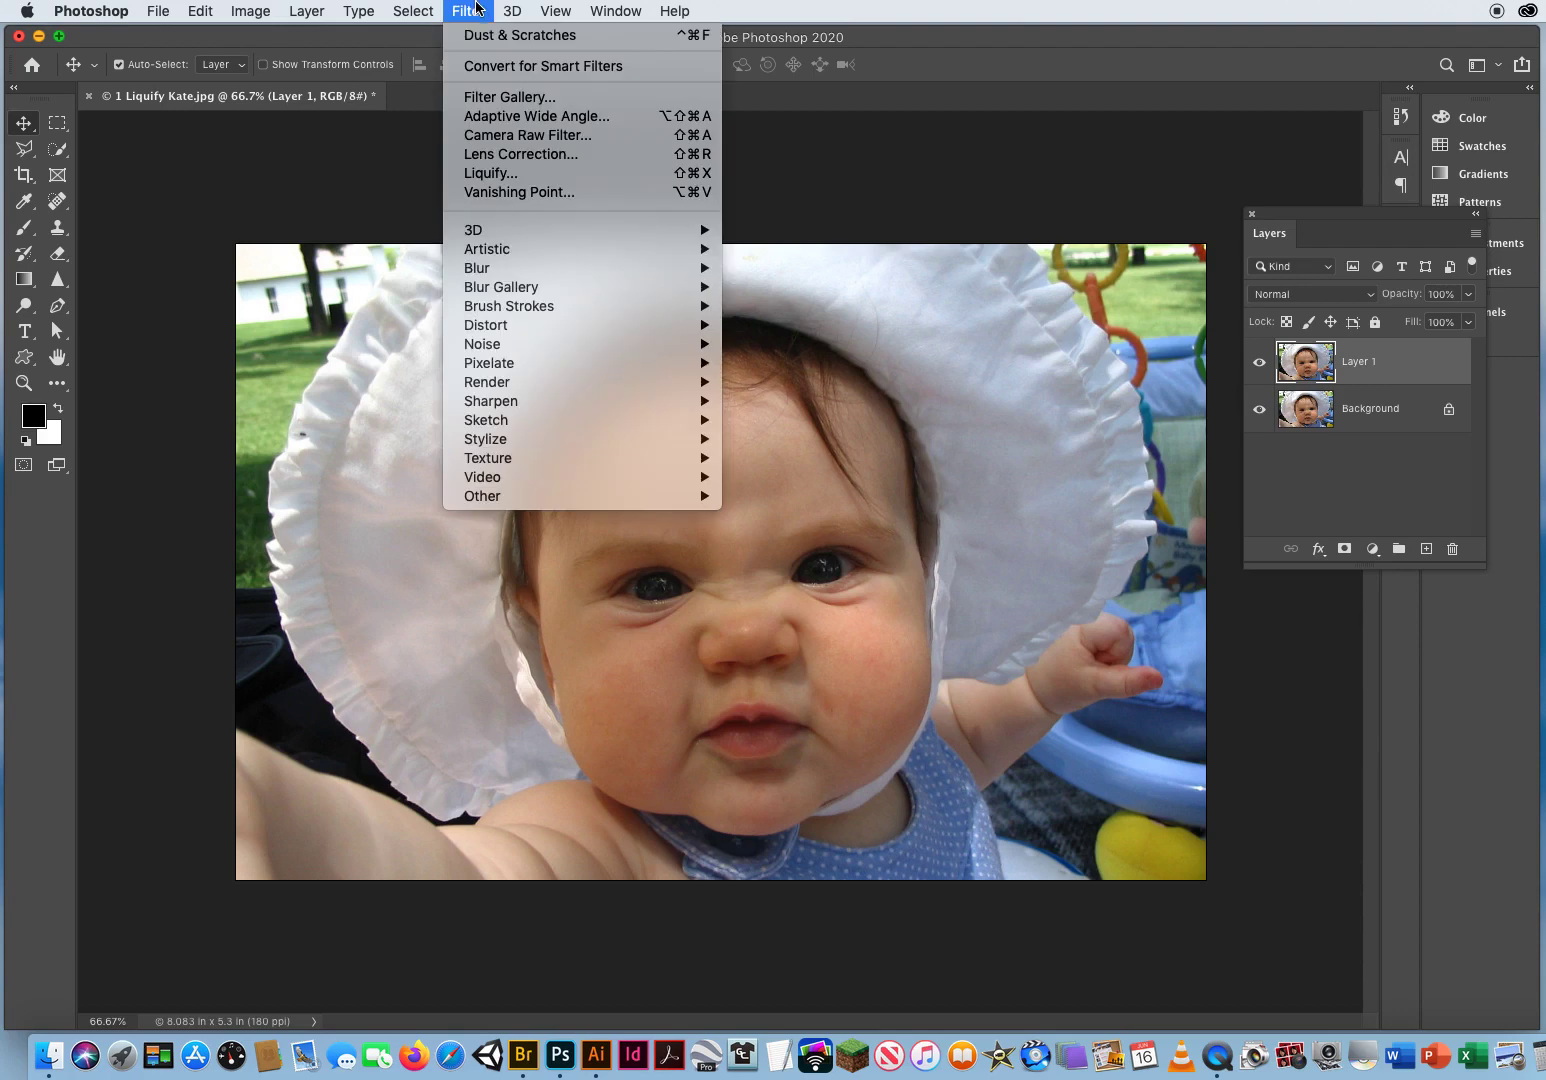
pyautogui.click(489, 174)
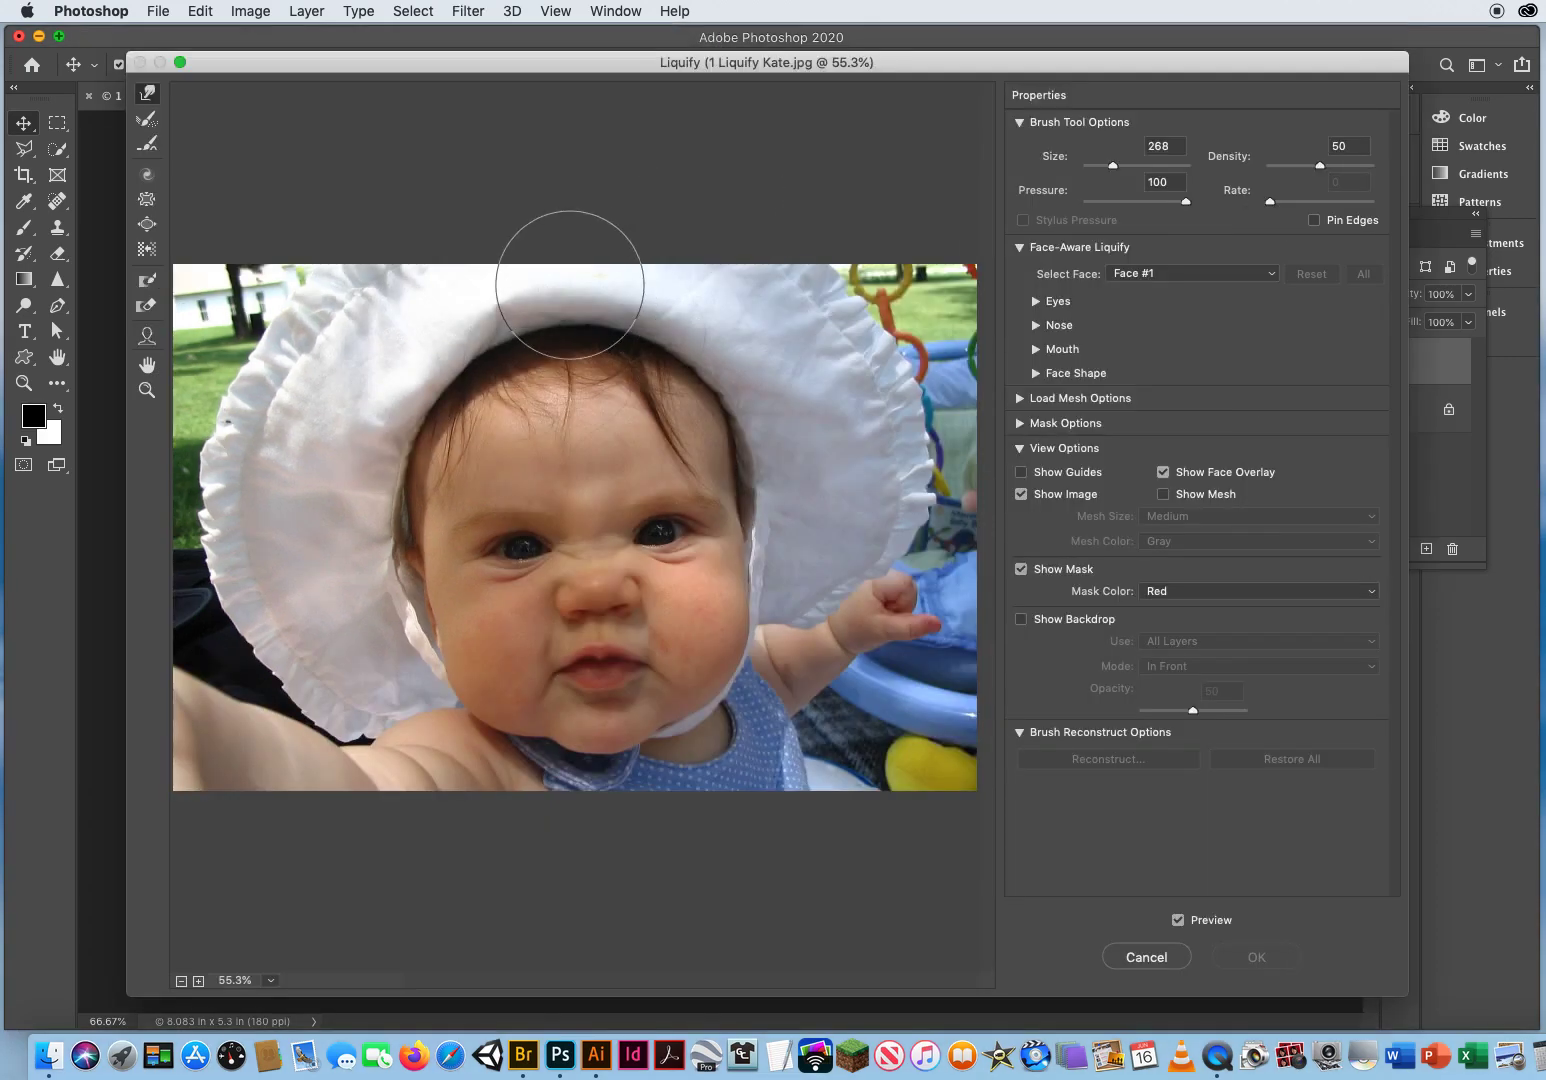
# - Set the Forward Warp brush size to 207 and slightly enlarge both eyes with the Bloat tool at brush size 252
pyautogui.keyDown('ctrl'); pyautogui.keyDown('alt'); pyautogui.moveTo(628, 481); pyautogui.dragTo(595, 481); pyautogui.keyUp('alt'); pyautogui.keyUp('ctrl')
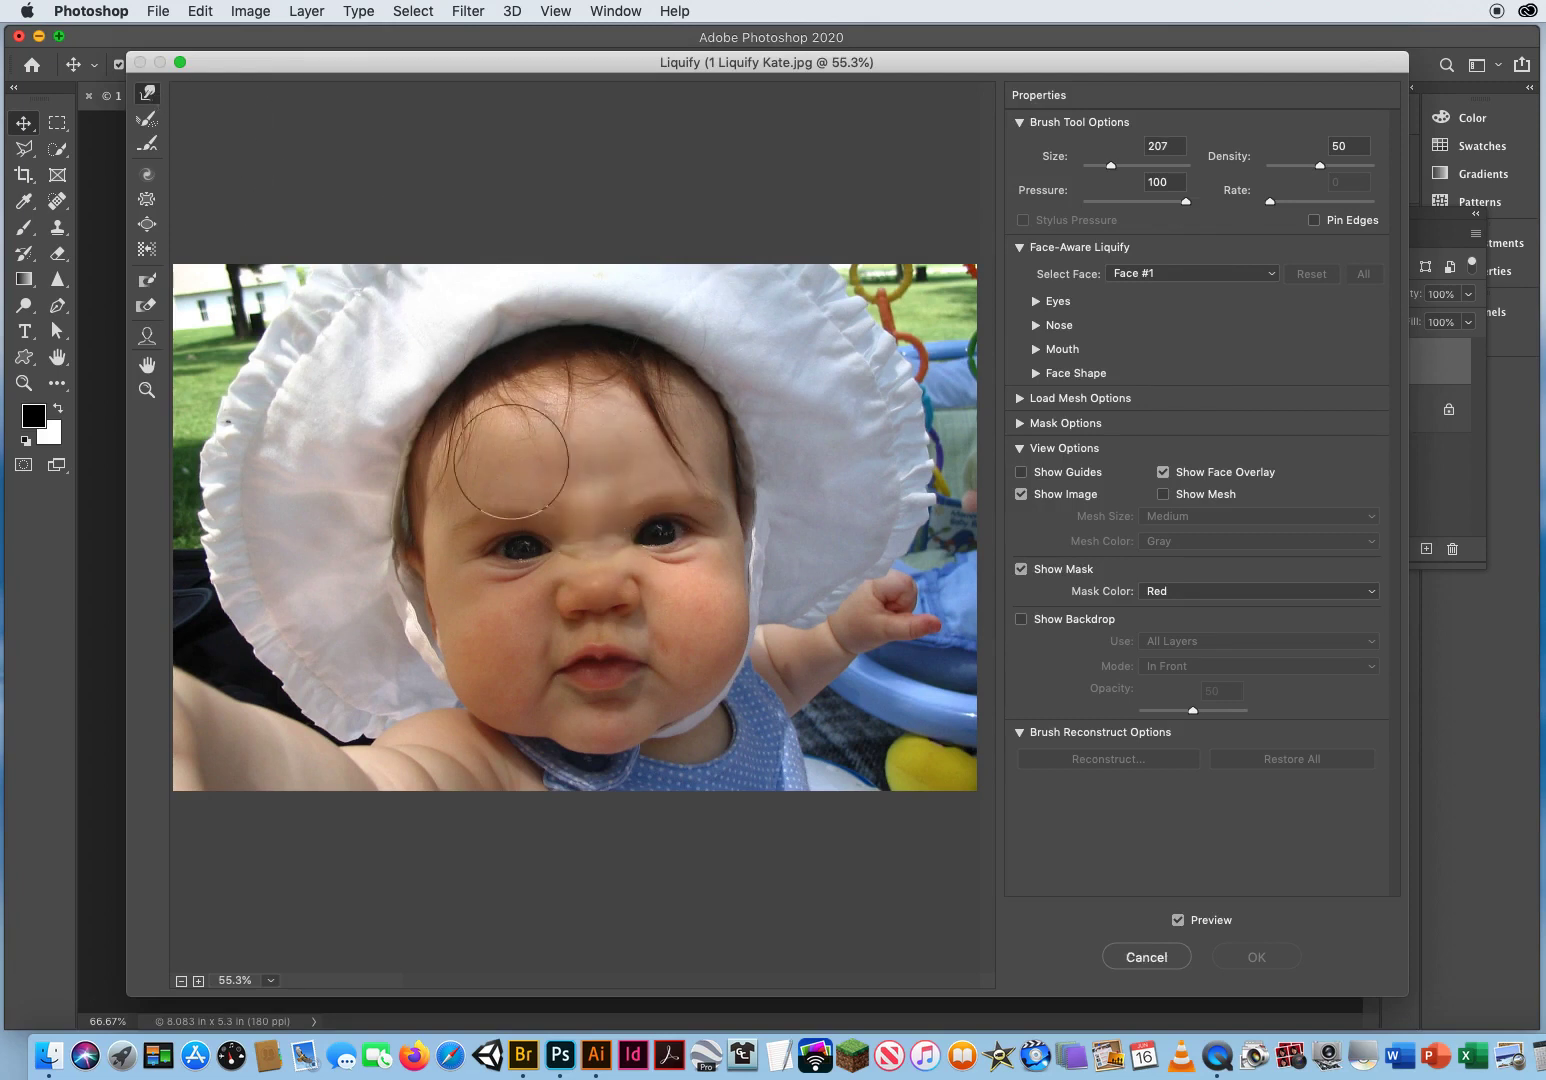
pyautogui.click(147, 224)
pyautogui.keyDown('ctrl'); pyautogui.keyDown('alt'); pyautogui.moveTo(675, 530); pyautogui.dragTo(597, 518); pyautogui.keyUp('alt'); pyautogui.keyUp('ctrl')
pyautogui.click(655, 528)
pyautogui.click(658, 528)
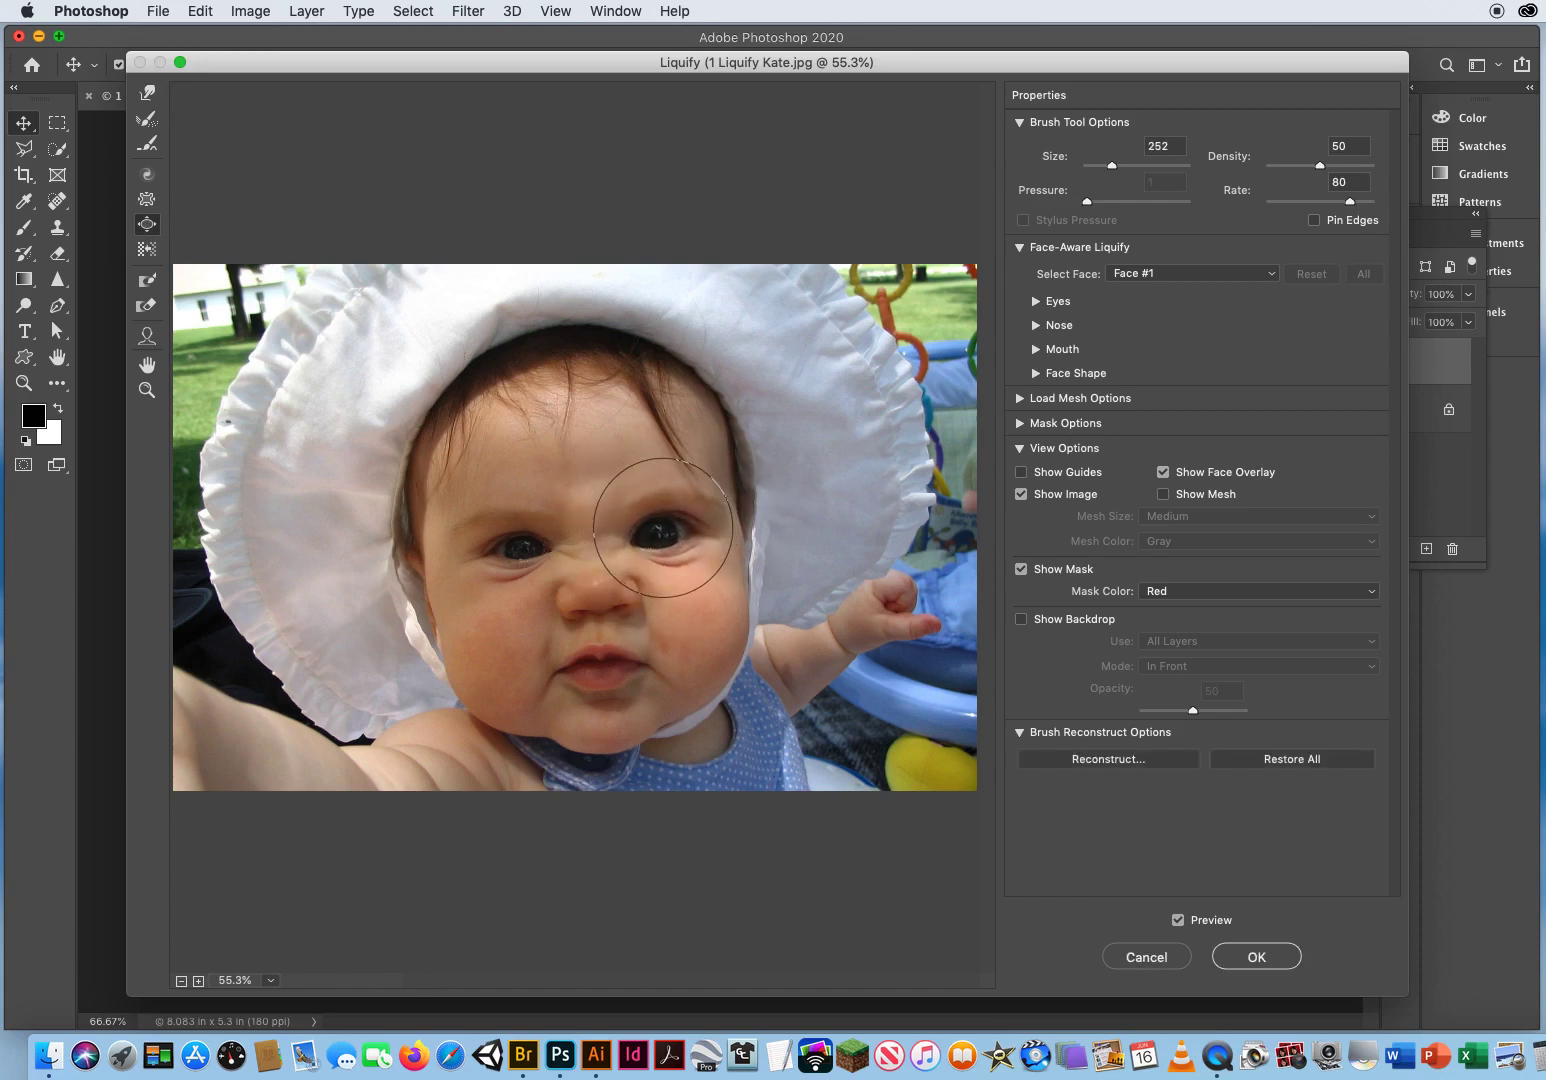
pyautogui.click(522, 549)
pyautogui.click(519, 546)
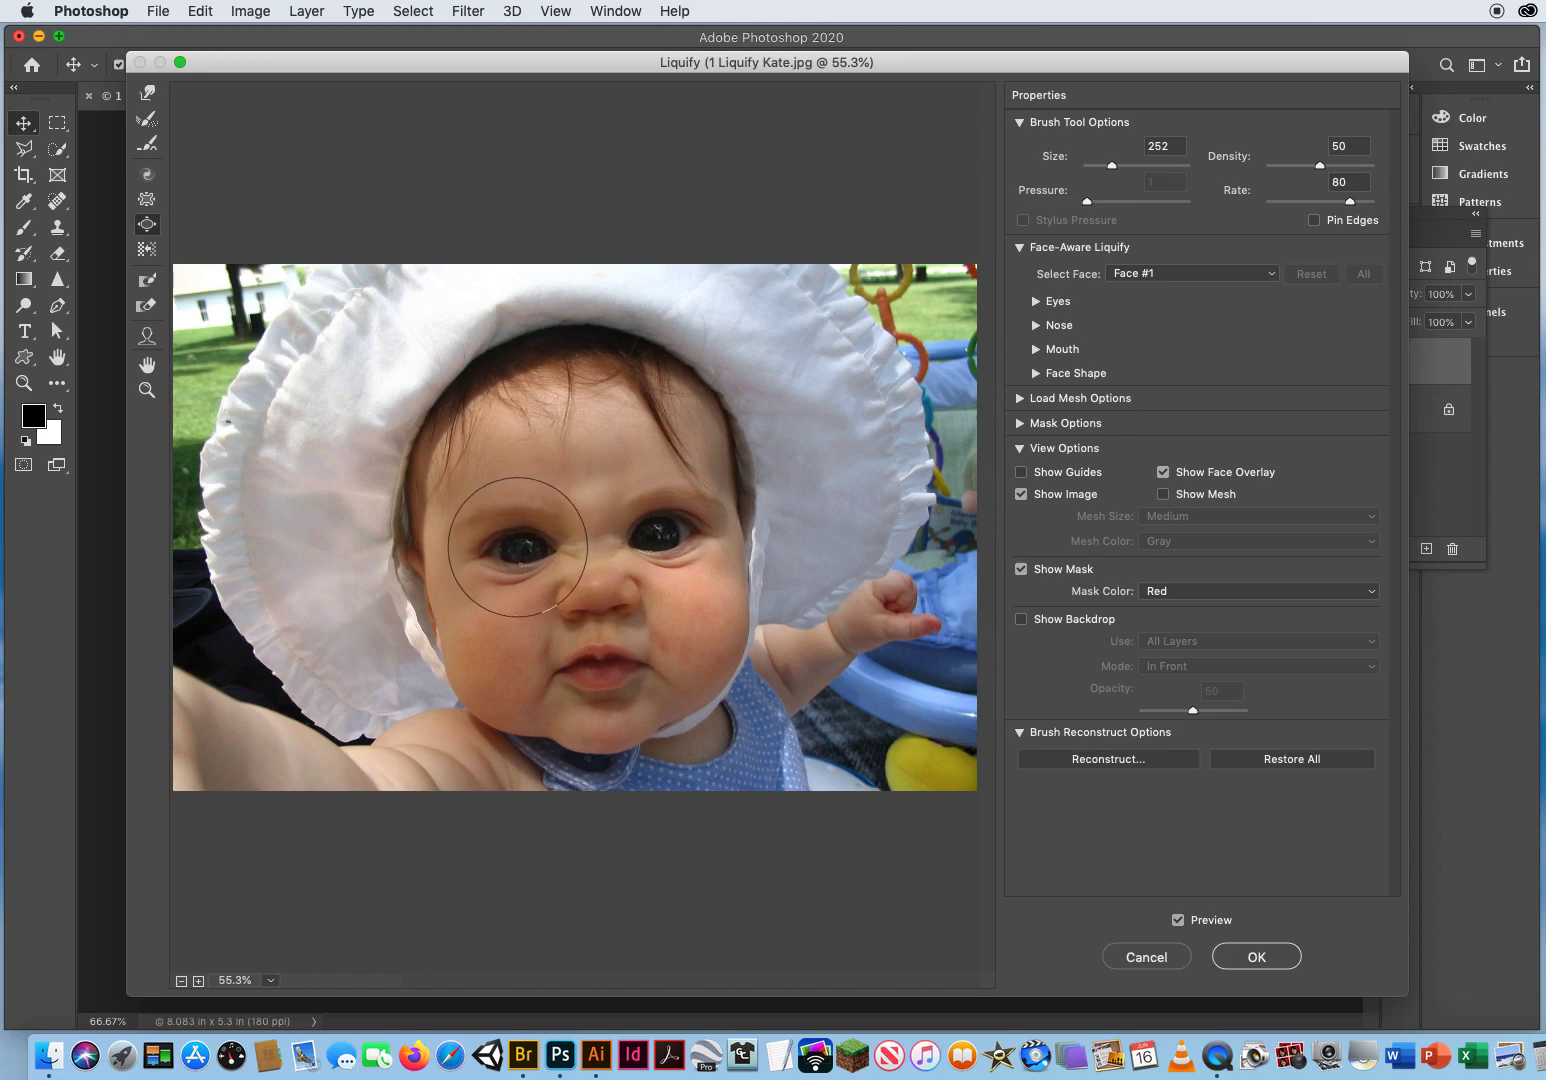
# - Pull the inner ends of both eyebrows down into an angry frown with the Forward Warp tool at brush size 207
pyautogui.click(147, 93)
pyautogui.moveTo(621, 473); pyautogui.dragTo(635, 522)
pyautogui.moveTo(538, 462); pyautogui.dragTo(542, 505)
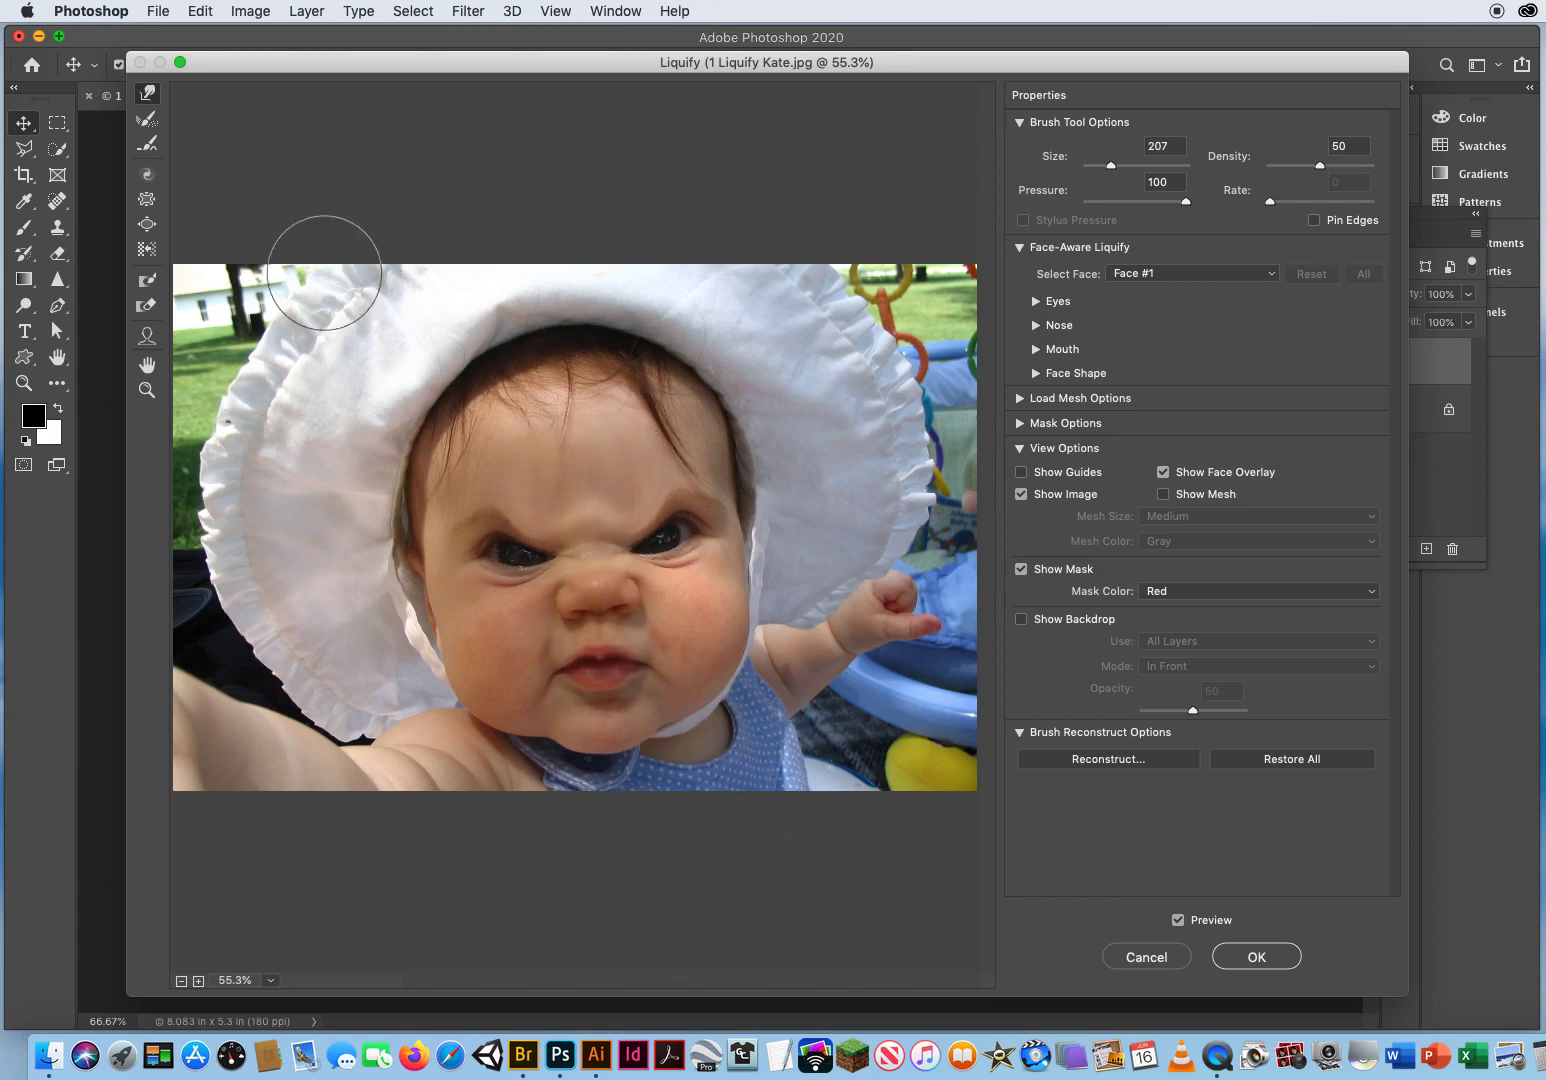
# - Reduce the Bloat brush size to 97 and widen the nose on both sides with the Forward Warp tool at brush size 139
pyautogui.click(143, 198)
pyautogui.moveTo(581, 591)
pyautogui.mouseDown()
pyautogui.moveTo(614, 587)
pyautogui.moveTo(600, 597)
pyautogui.mouseUp()
pyautogui.click(146, 223)
pyautogui.moveTo(631, 596)
pyautogui.mouseDown()
pyautogui.moveTo(556, 597)
pyautogui.moveTo(600, 596)
pyautogui.mouseUp()
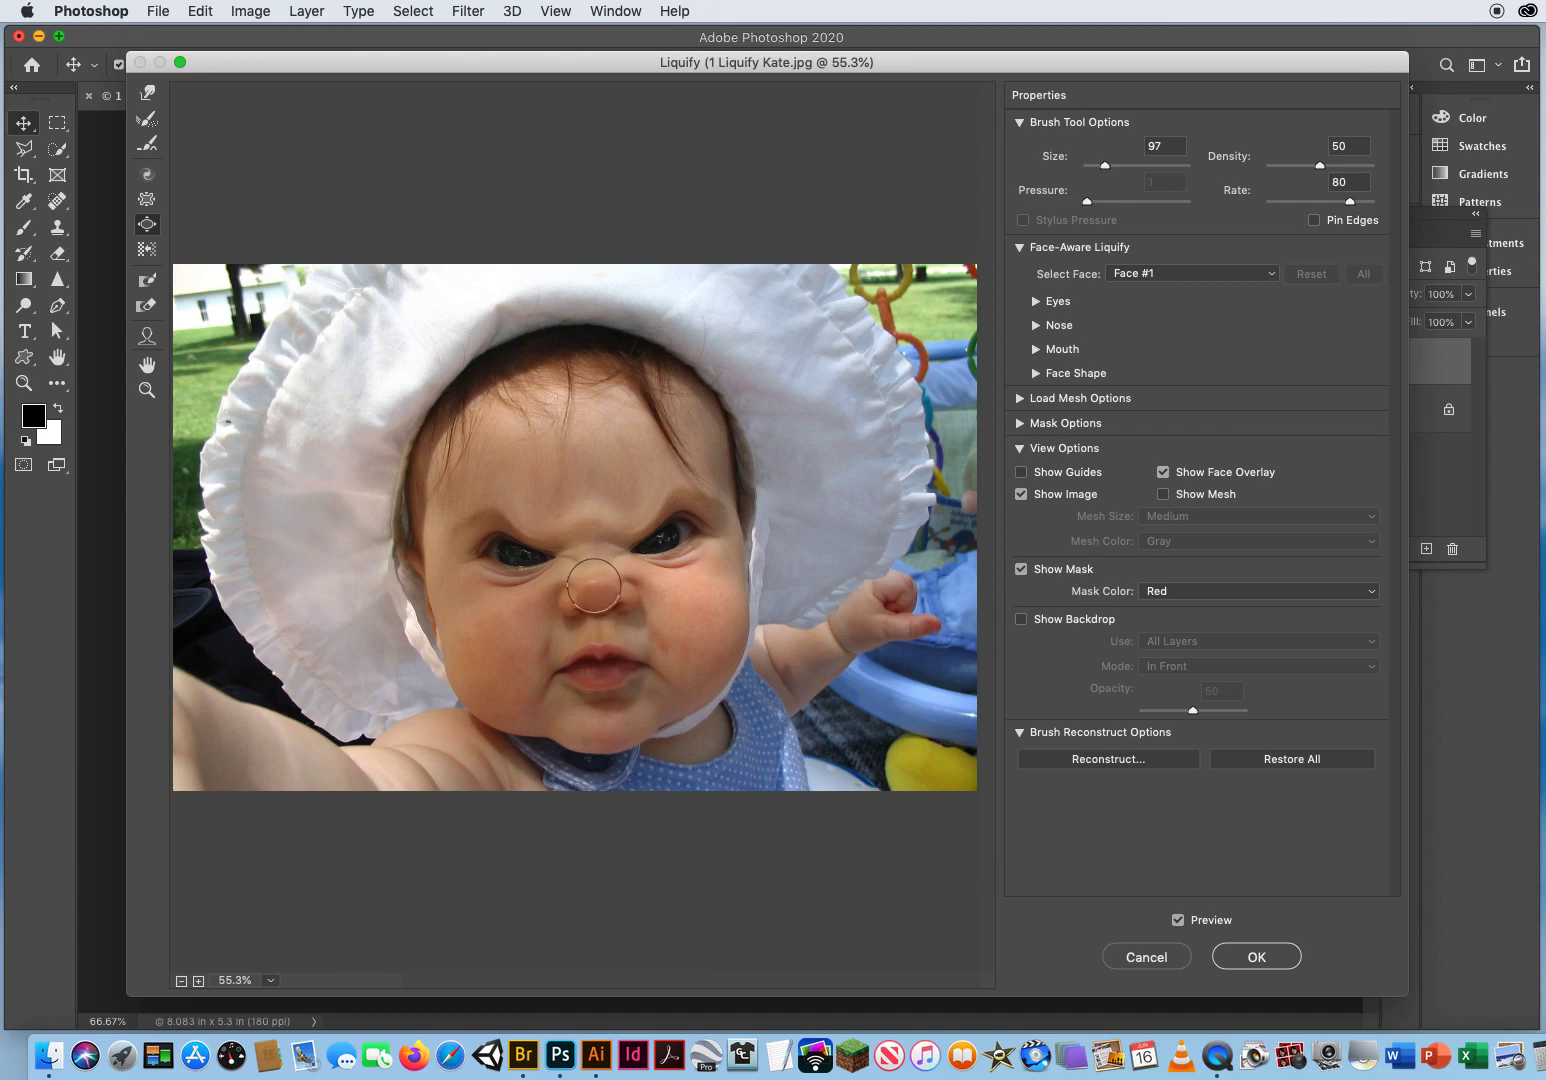
pyautogui.click(148, 92)
pyautogui.moveTo(669, 615); pyautogui.dragTo(631, 605)
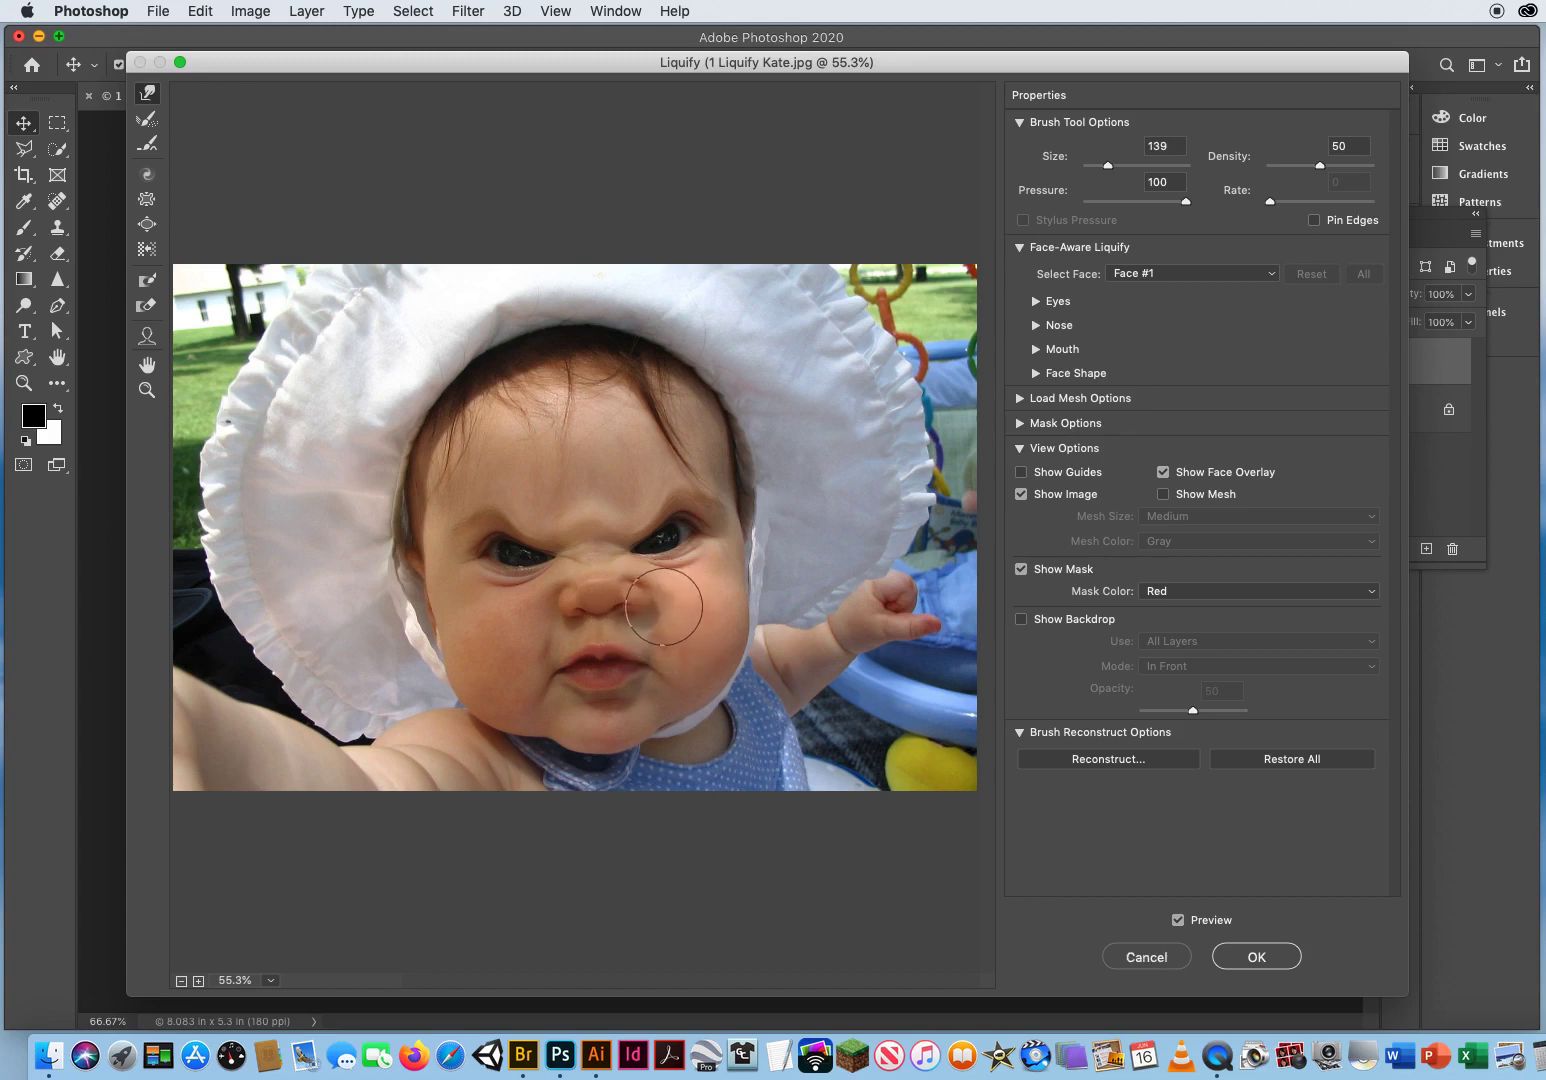
pyautogui.moveTo(570, 602); pyautogui.dragTo(542, 613)
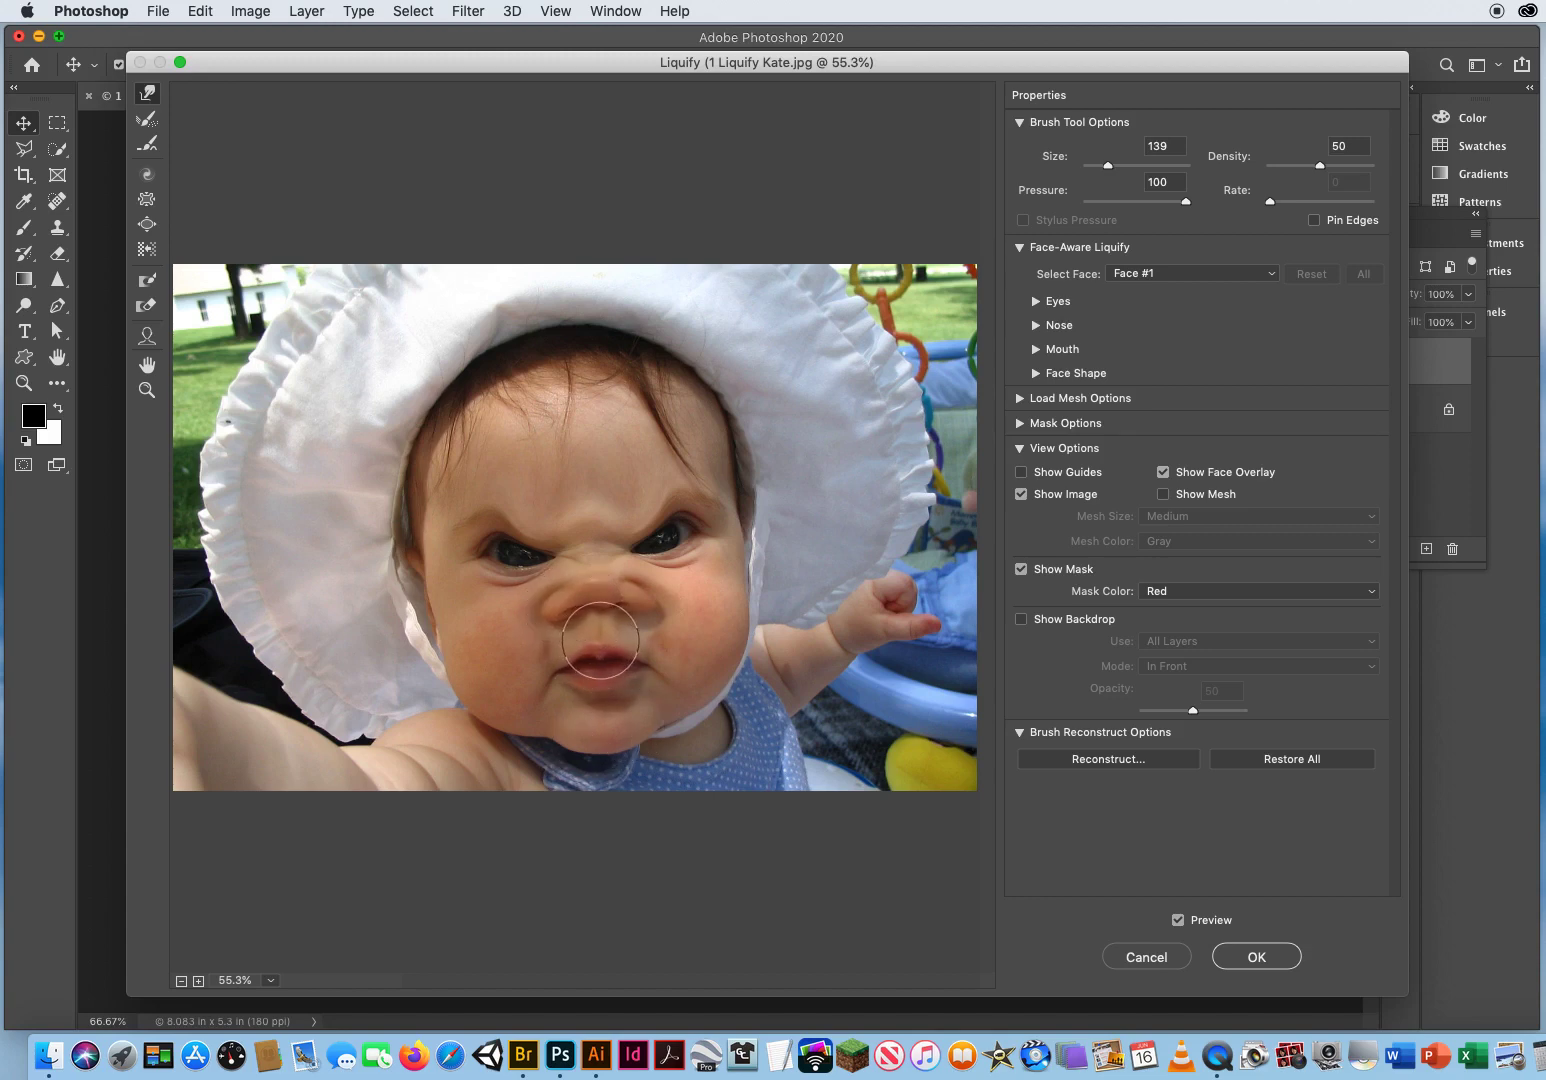
# - Warp the mouth into a crooked smirk with the Forward Warp tool, reducing the brush size to 108
pyautogui.moveTo(598, 638); pyautogui.dragTo(585, 638)
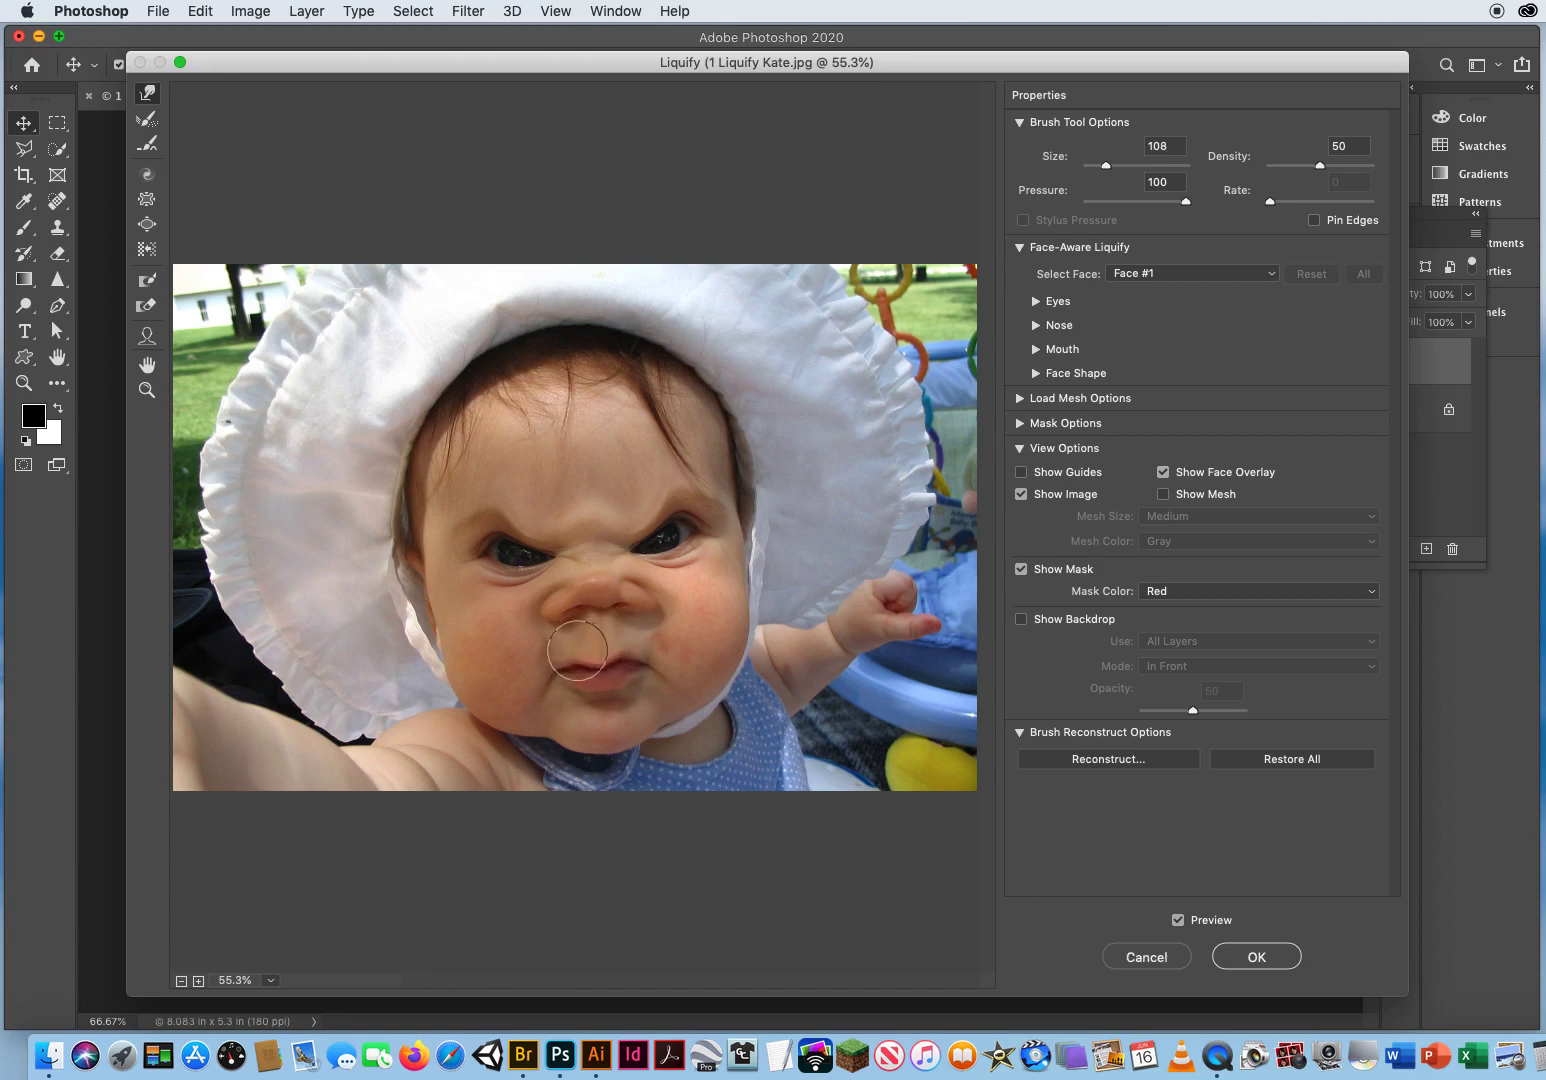
pyautogui.moveTo(656, 632)
pyautogui.mouseDown()
pyautogui.moveTo(710, 632)
pyautogui.moveTo(649, 653)
pyautogui.mouseUp()
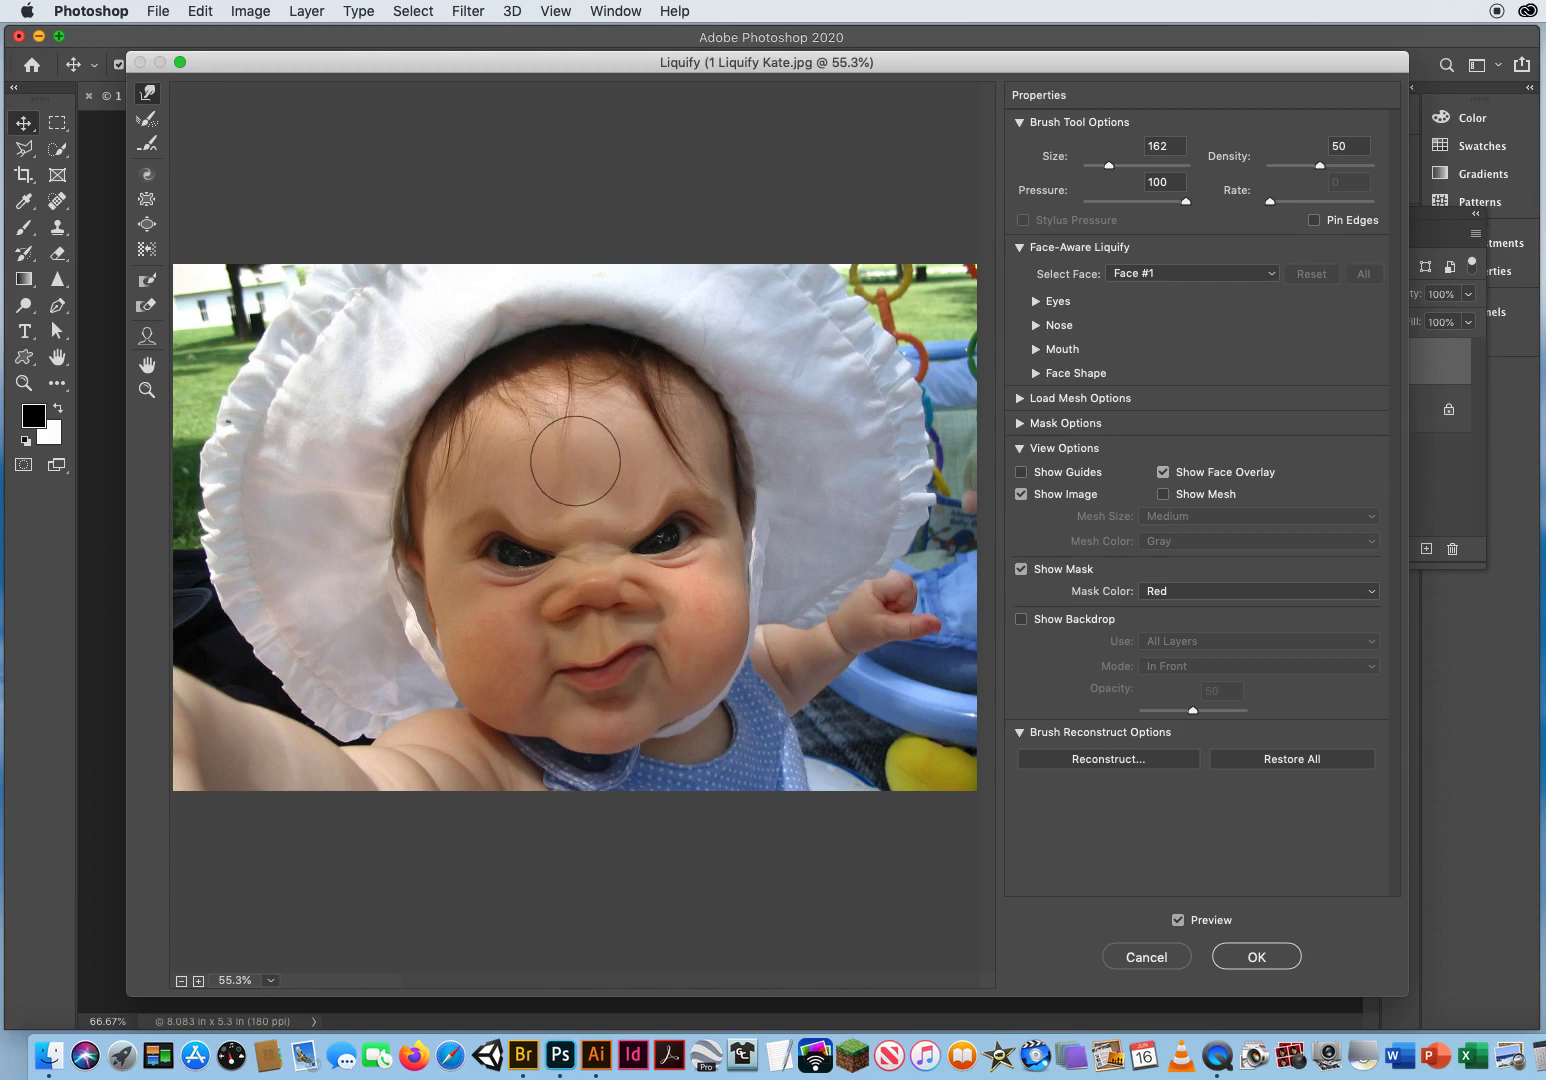
# - Push both sides of the hat opening inward at brush size 319 to narrow the forehead to a point
pyautogui.moveTo(500, 470); pyautogui.dragTo(585, 469)
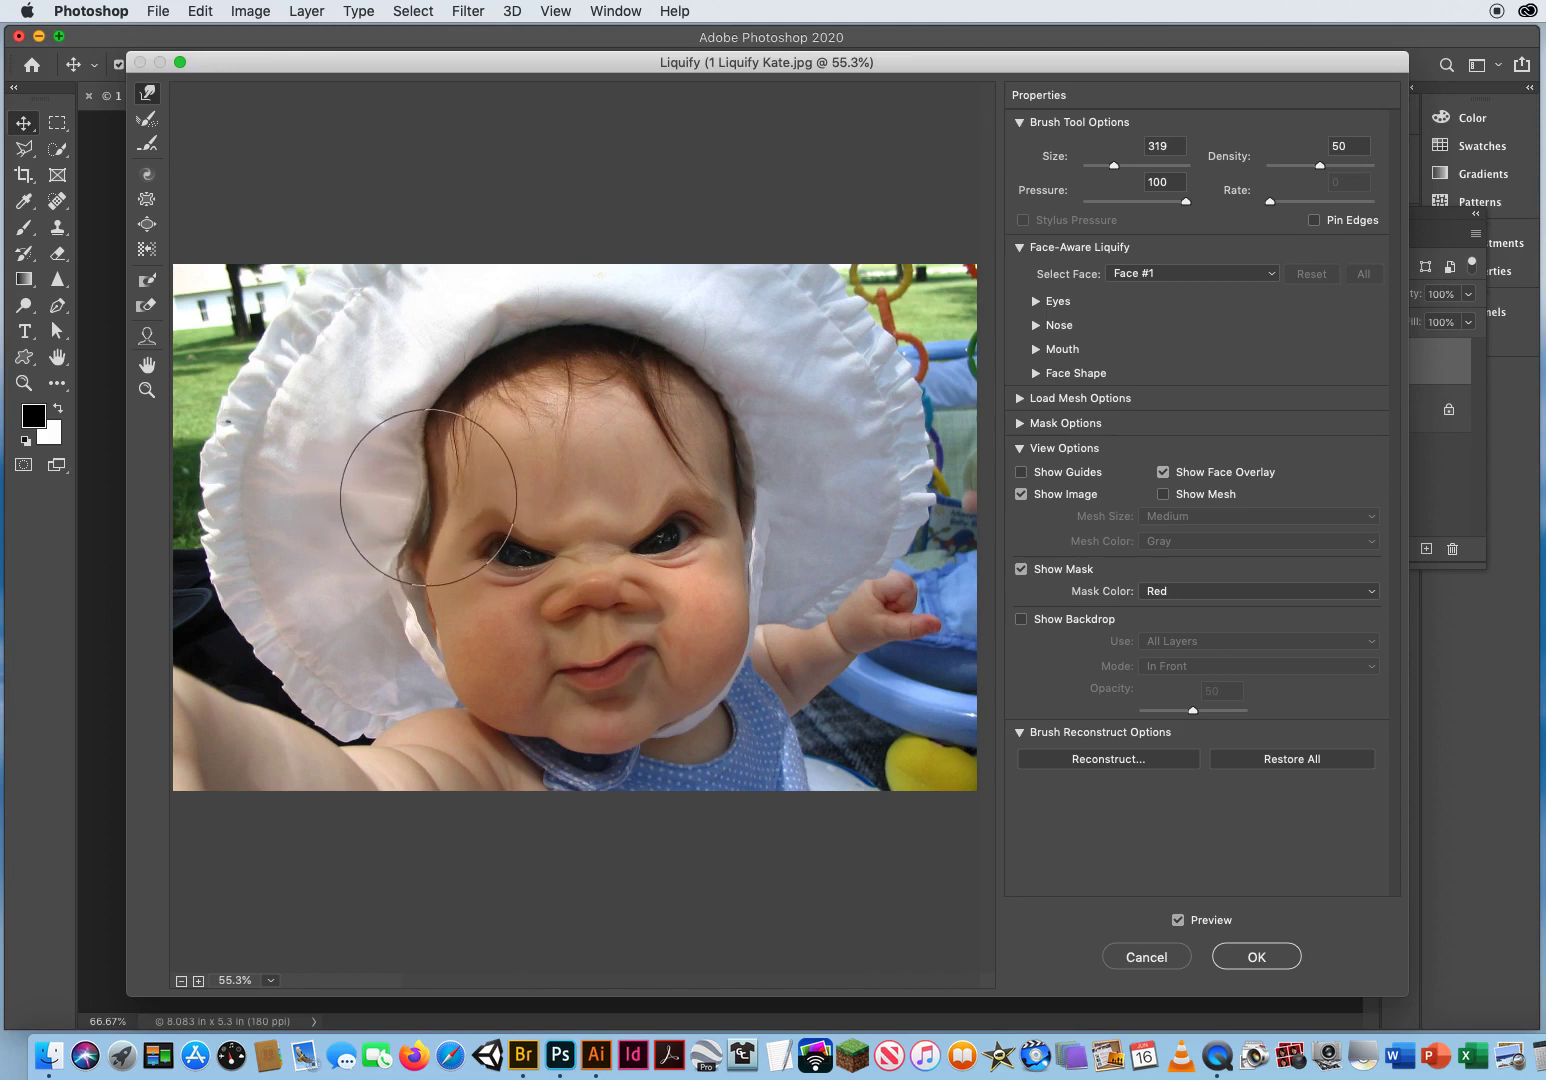
pyautogui.moveTo(403, 417)
pyautogui.mouseDown()
pyautogui.moveTo(428, 376)
pyautogui.moveTo(448, 385)
pyautogui.moveTo(438, 364)
pyautogui.moveTo(472, 356)
pyautogui.mouseUp()
pyautogui.moveTo(467, 336)
pyautogui.mouseDown()
pyautogui.moveTo(506, 338)
pyautogui.moveTo(433, 374)
pyautogui.moveTo(441, 420)
pyautogui.mouseUp()
pyautogui.moveTo(689, 331); pyautogui.dragTo(665, 346)
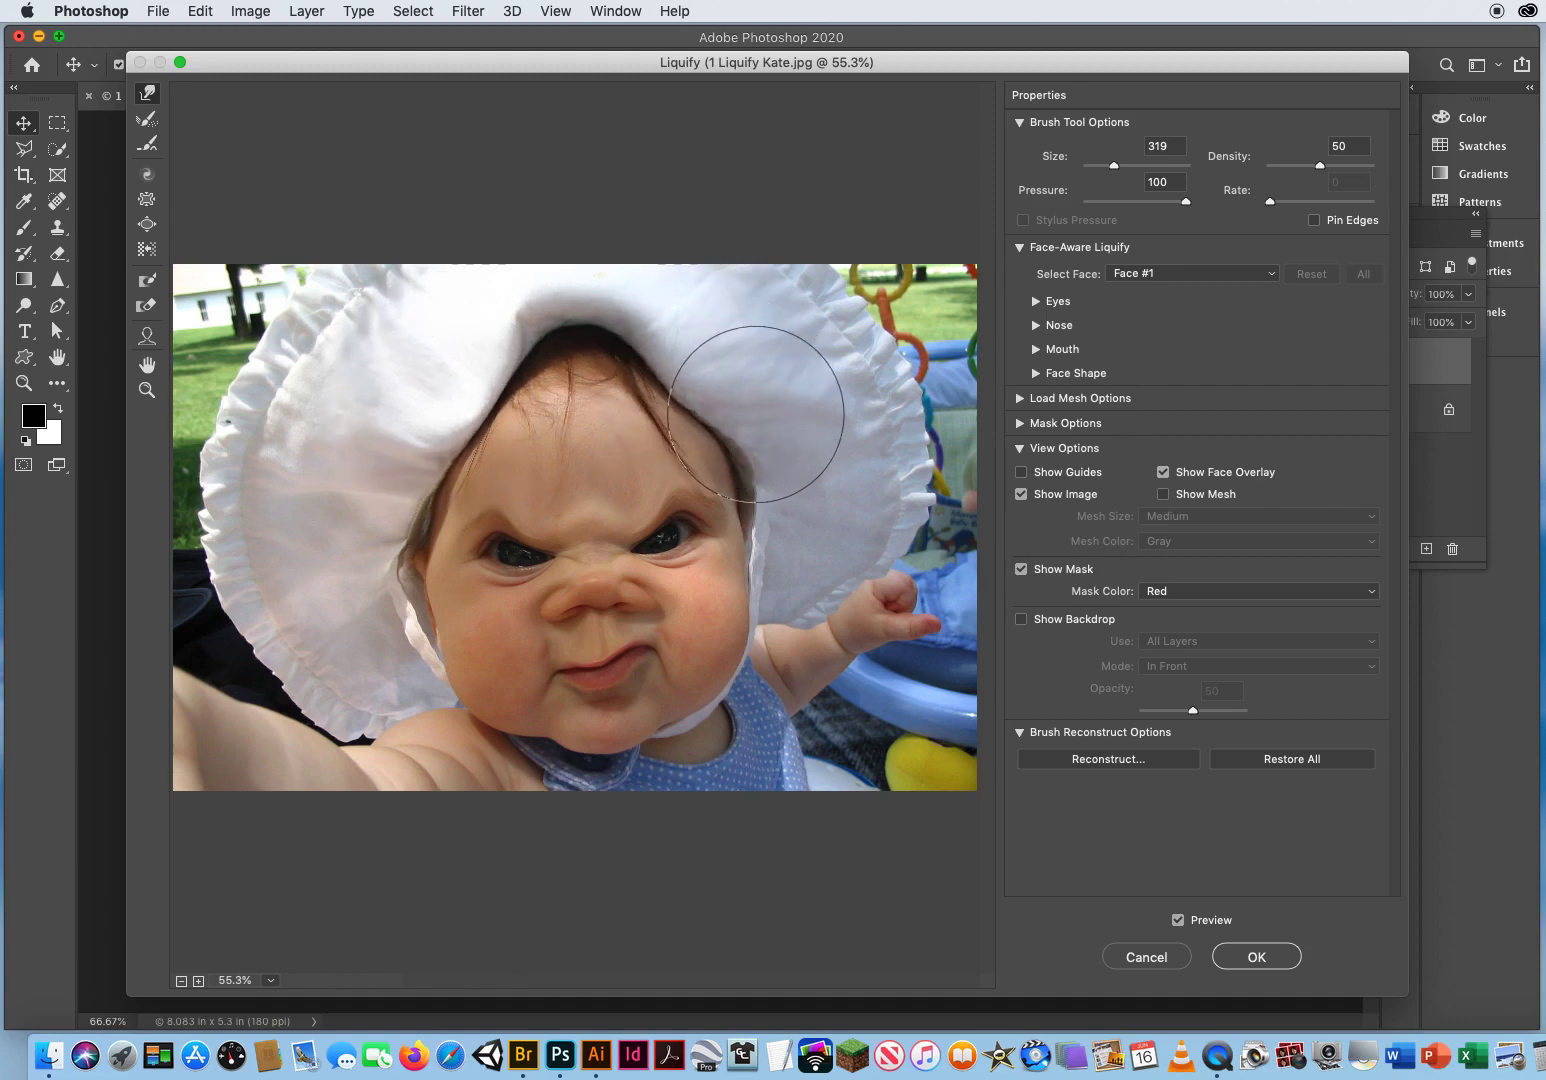
pyautogui.moveTo(706, 358)
pyautogui.mouseDown()
pyautogui.moveTo(667, 346)
pyautogui.moveTo(612, 313)
pyautogui.mouseUp()
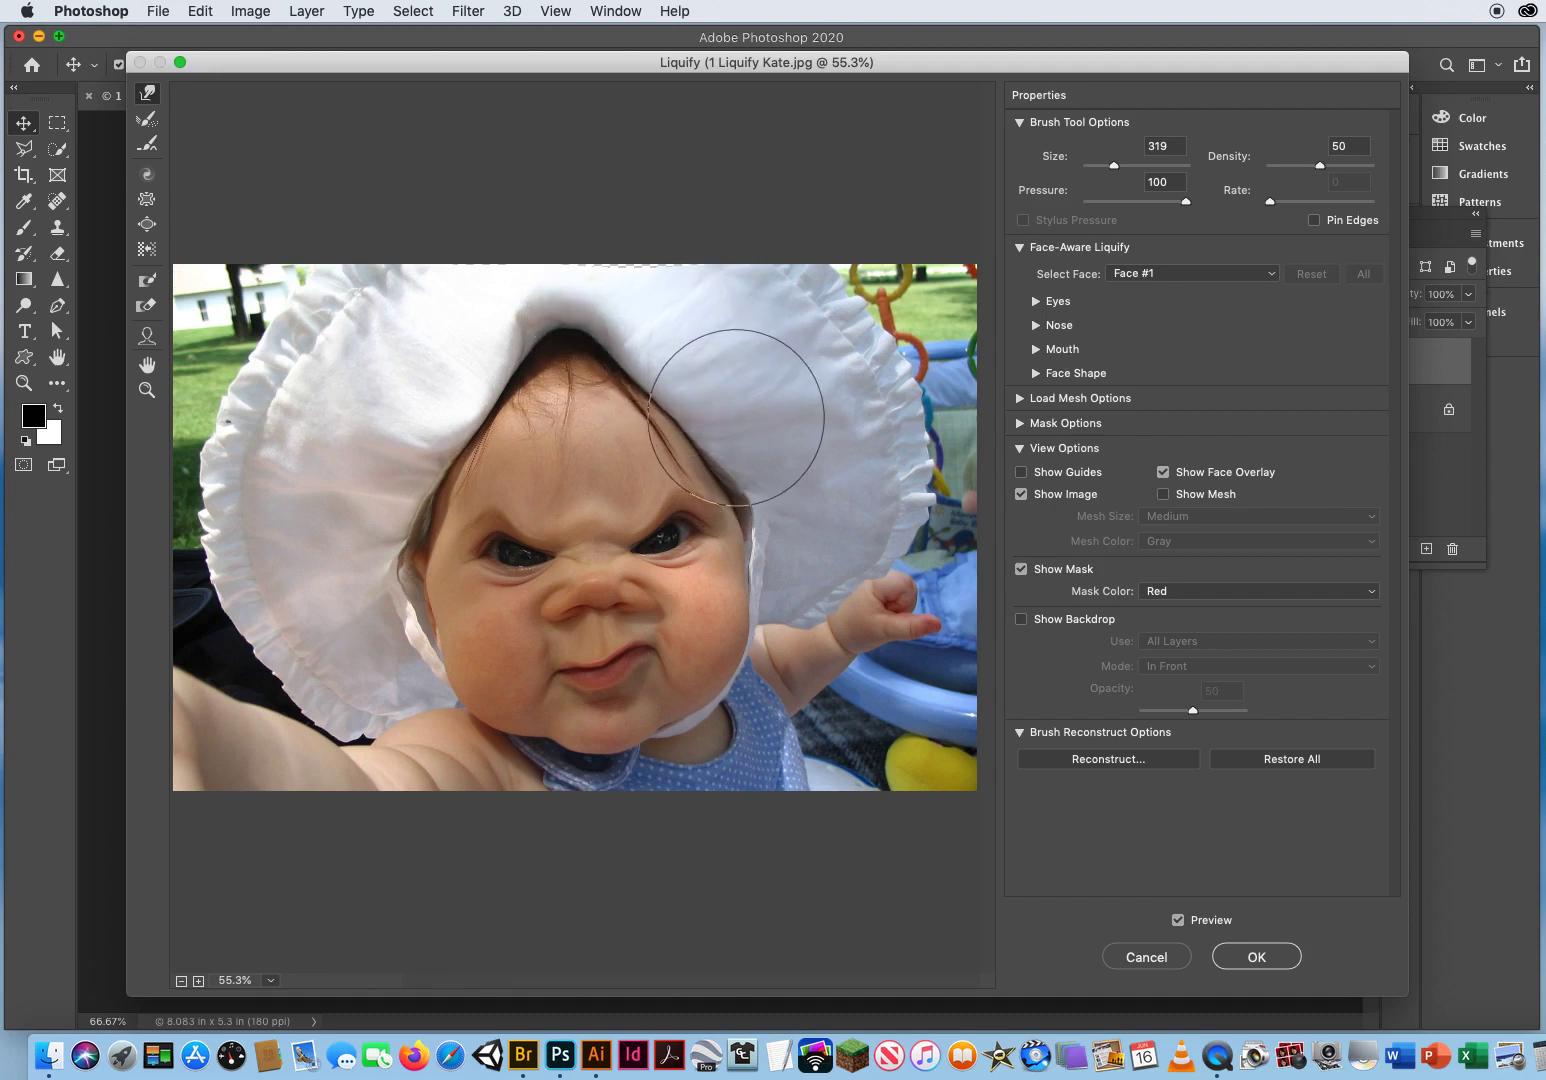
# - Push both cheeks outward at brush size 319, shape the jaw beside the chin at size 201, and apply the Liquify filter
pyautogui.moveTo(727, 638); pyautogui.dragTo(746, 649)
pyautogui.moveTo(484, 675); pyautogui.dragTo(460, 683)
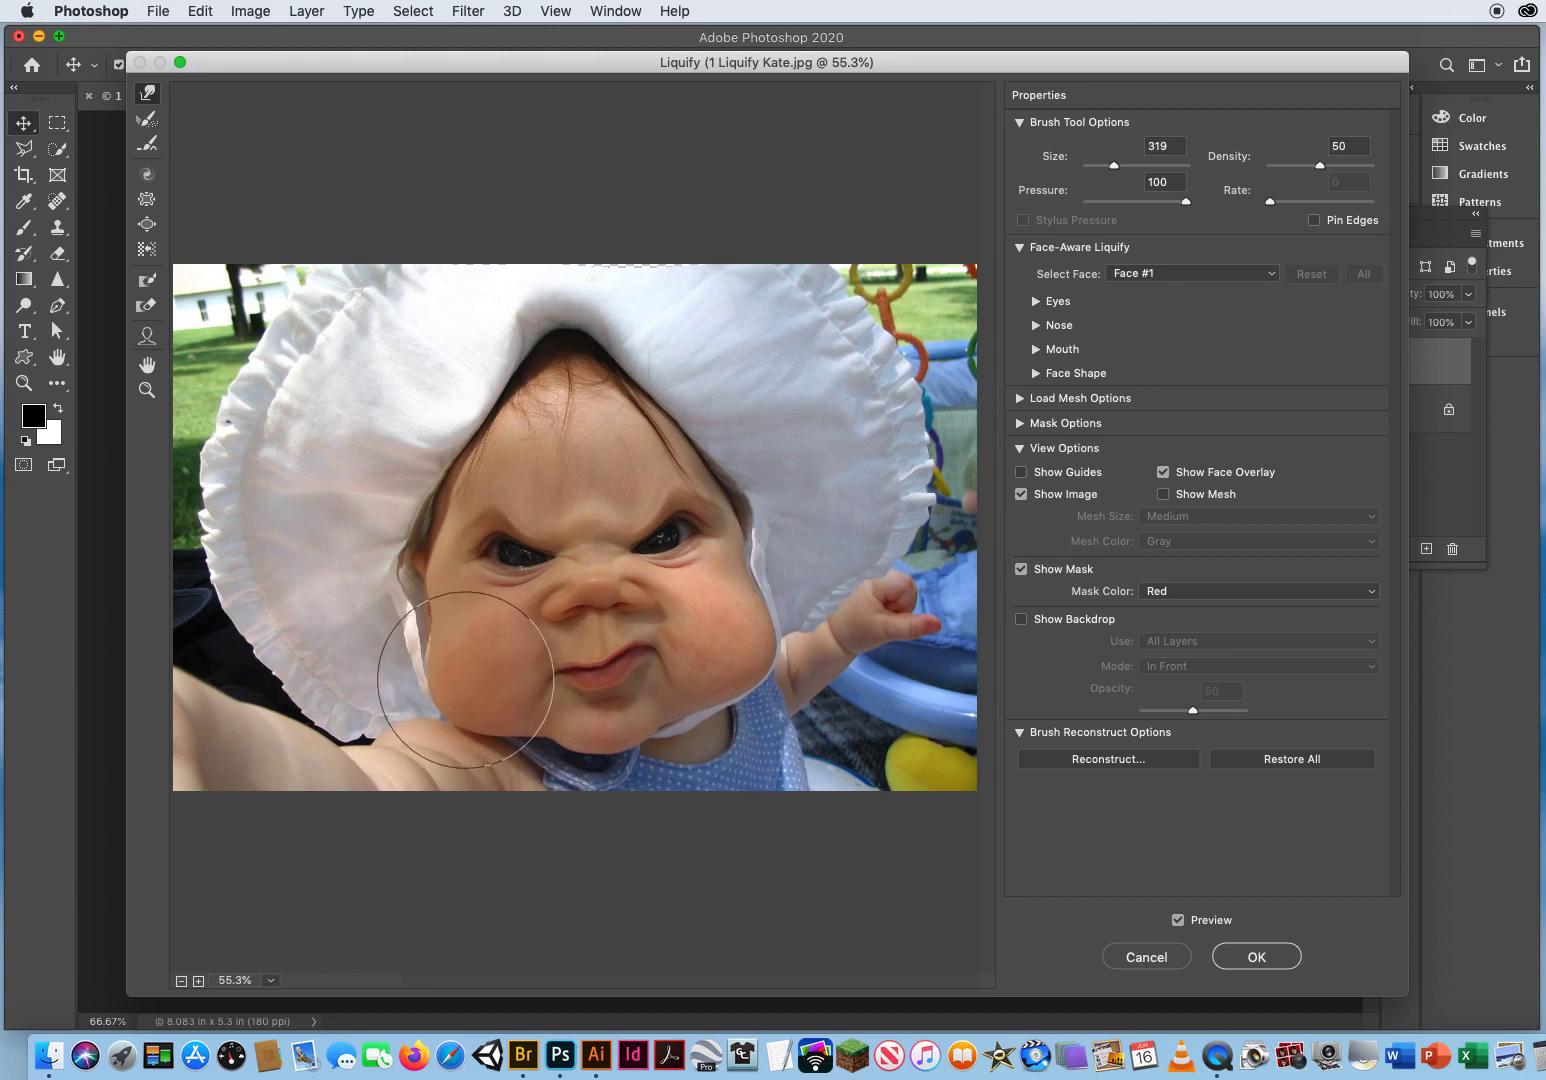
pyautogui.moveTo(626, 716); pyautogui.dragTo(560, 709)
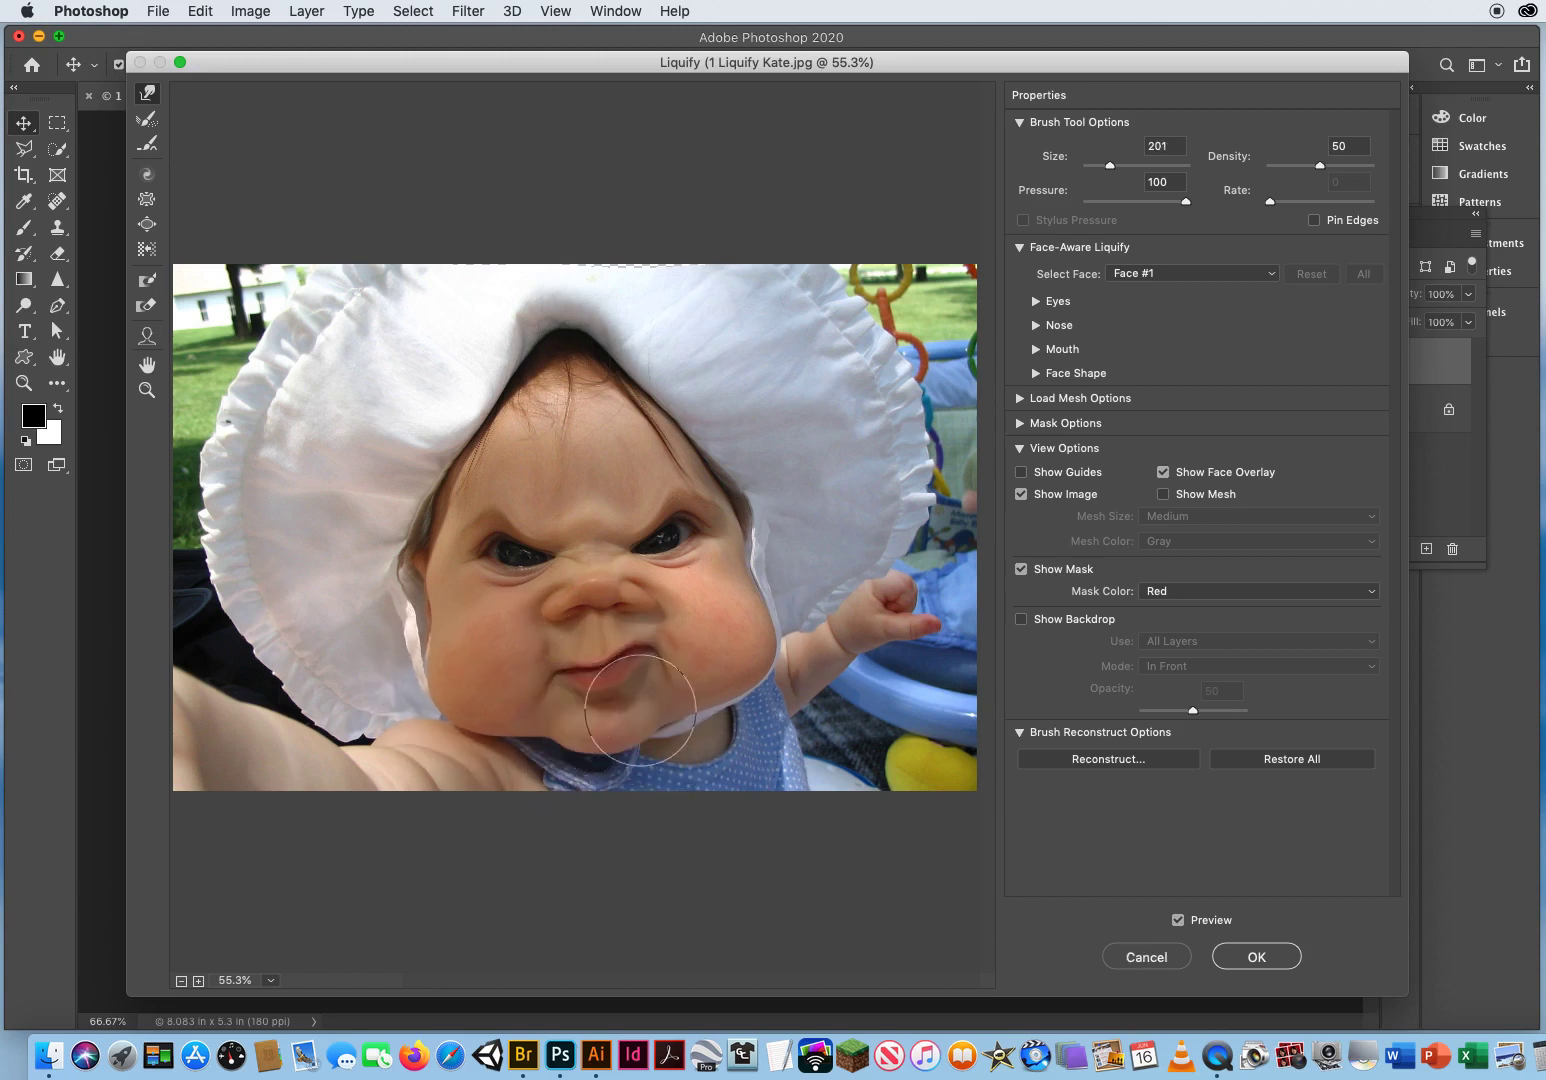
pyautogui.moveTo(674, 706); pyautogui.dragTo(669, 701)
pyautogui.moveTo(544, 736); pyautogui.dragTo(541, 718)
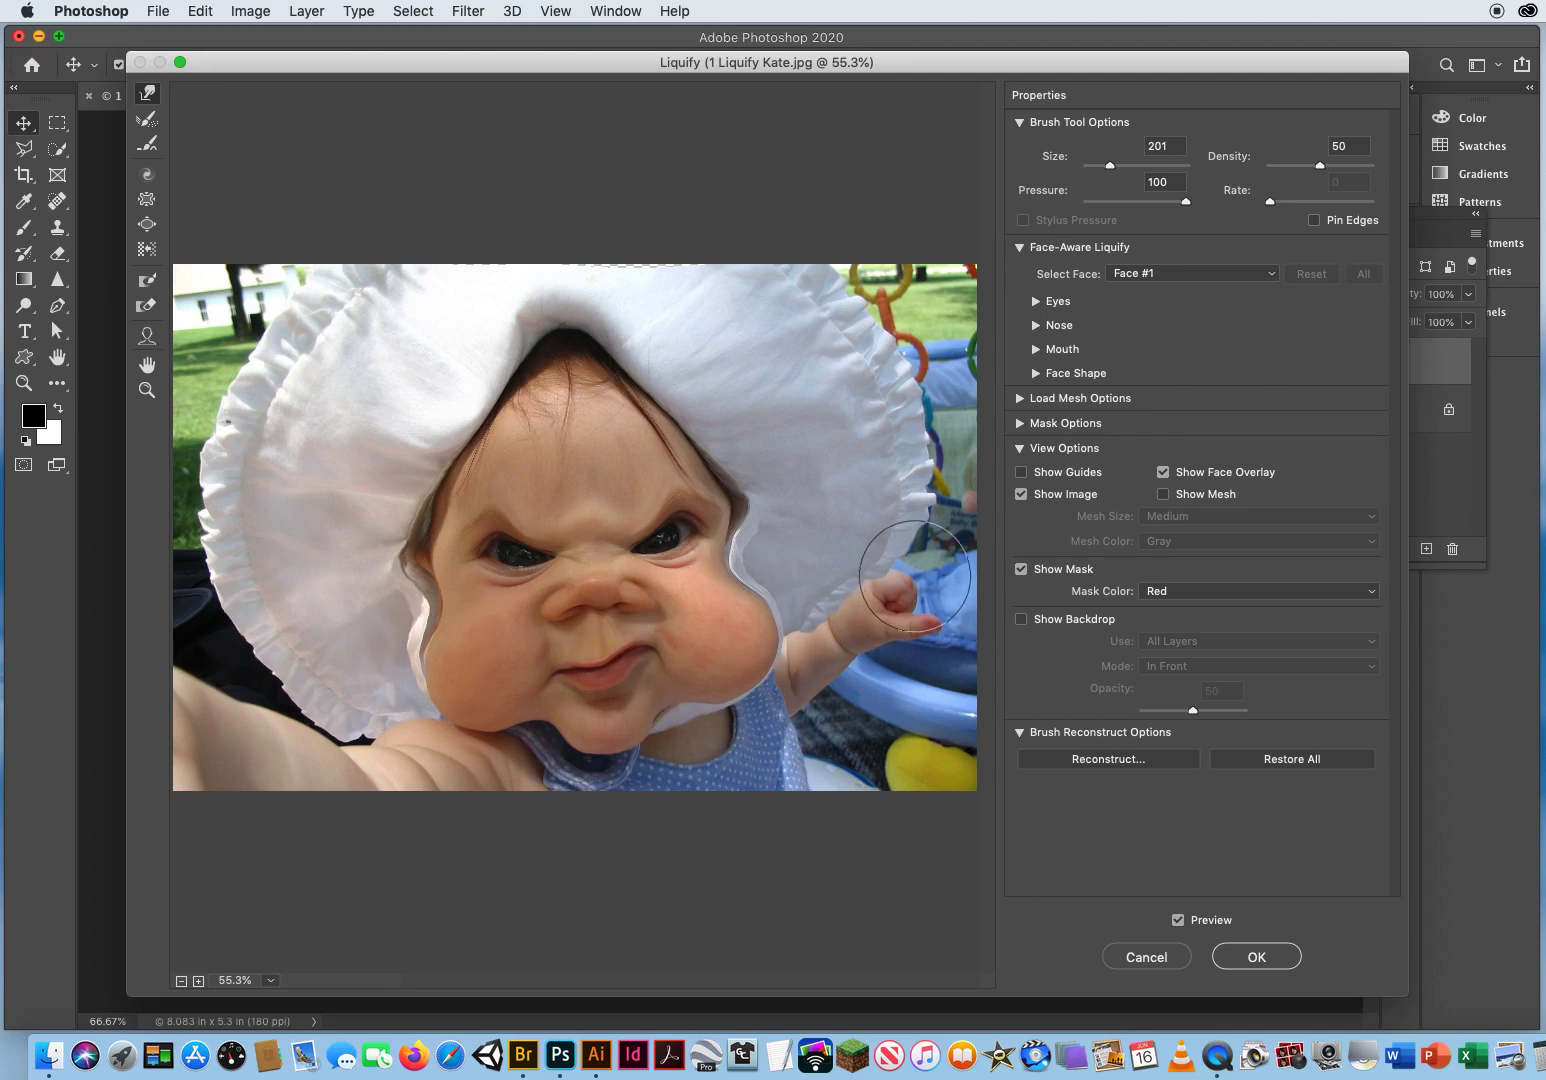
pyautogui.click(1238, 950)
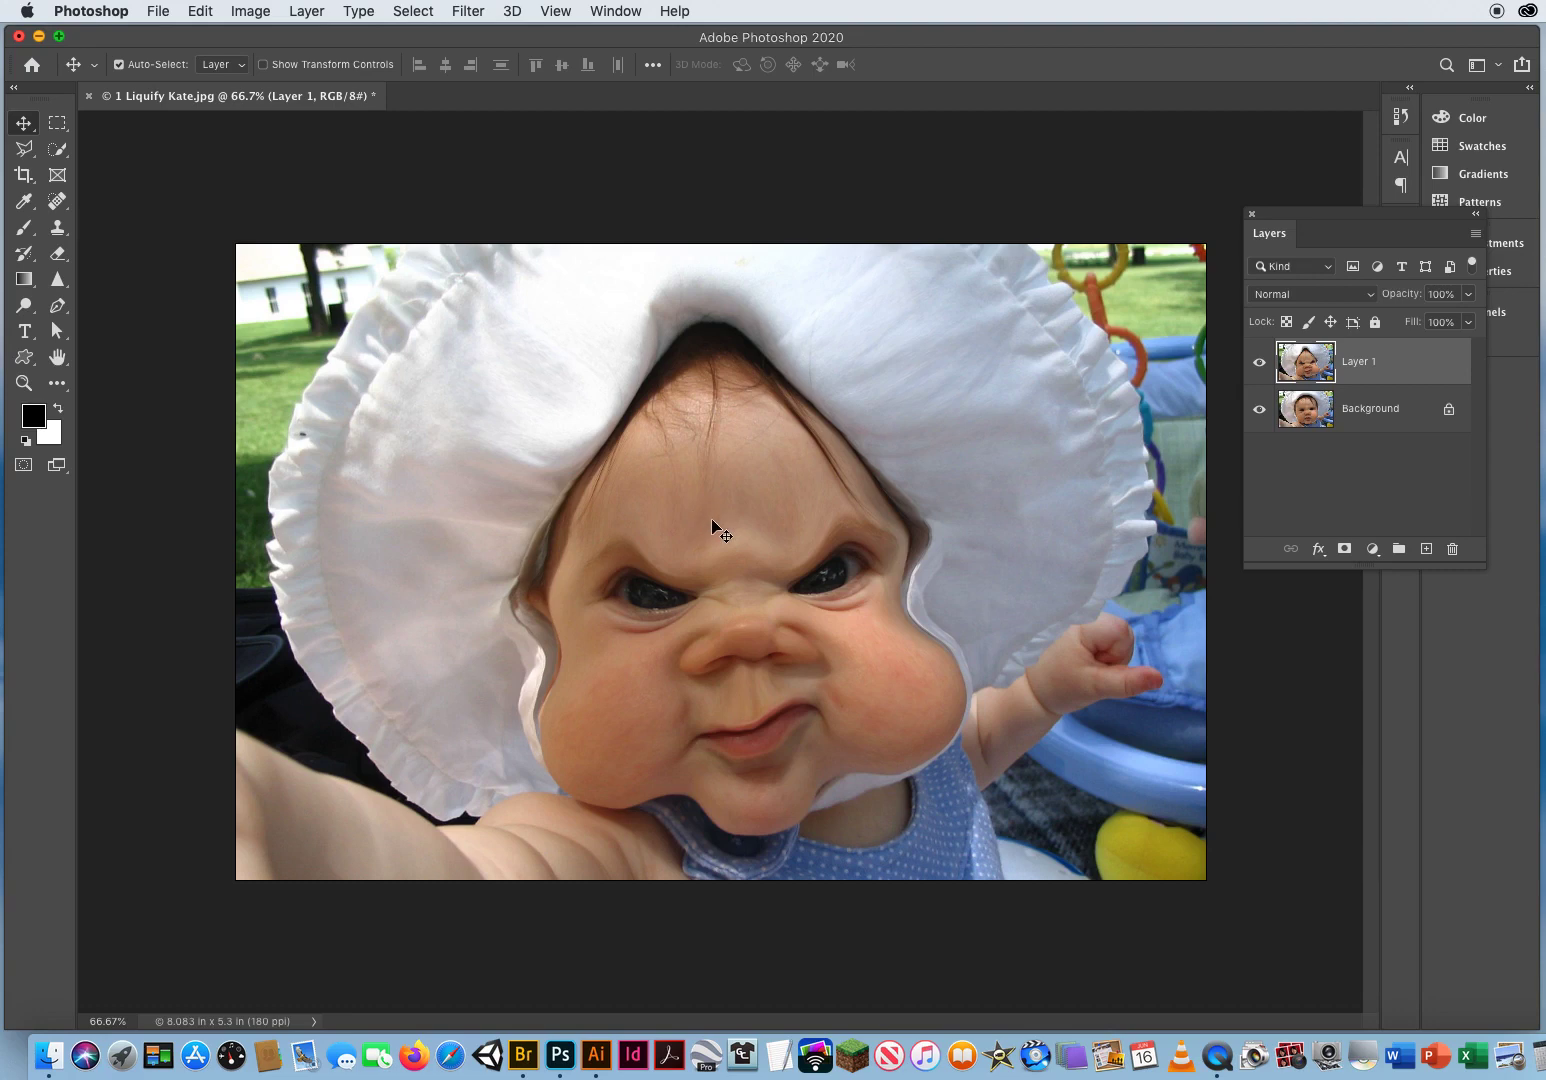
# - Switch to Safari and search Google Images for "photoshop liquify portraits"
pyautogui.click(451, 1053)
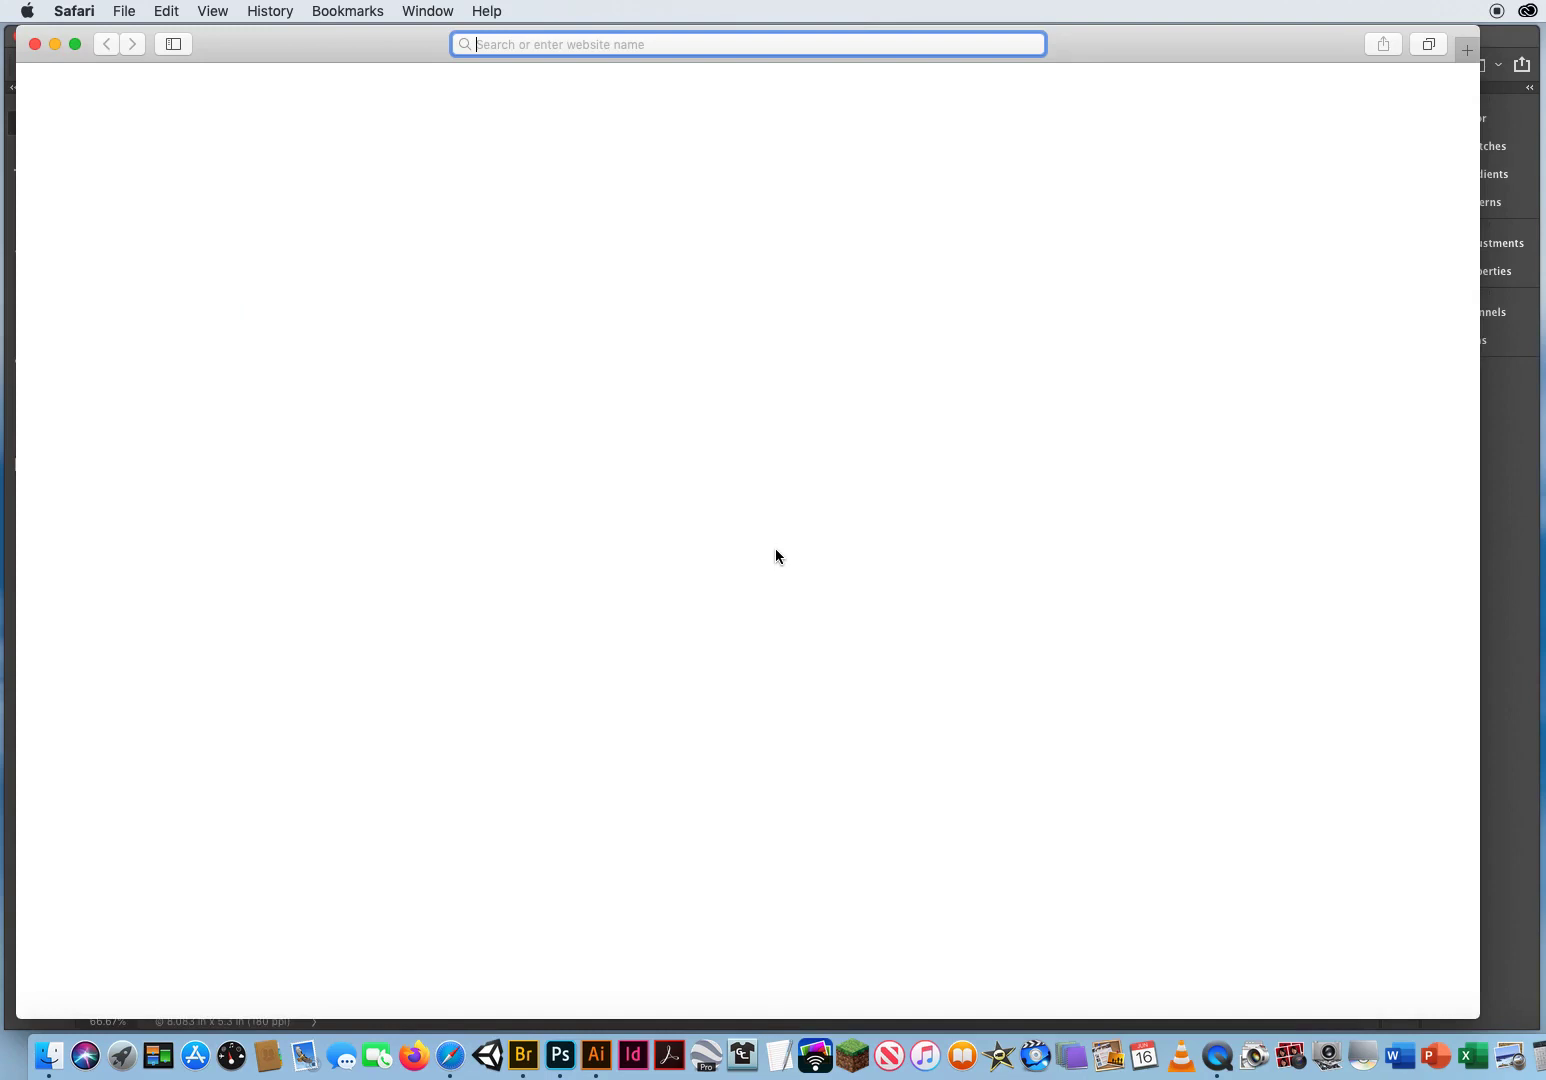
pyautogui.write('google.com')
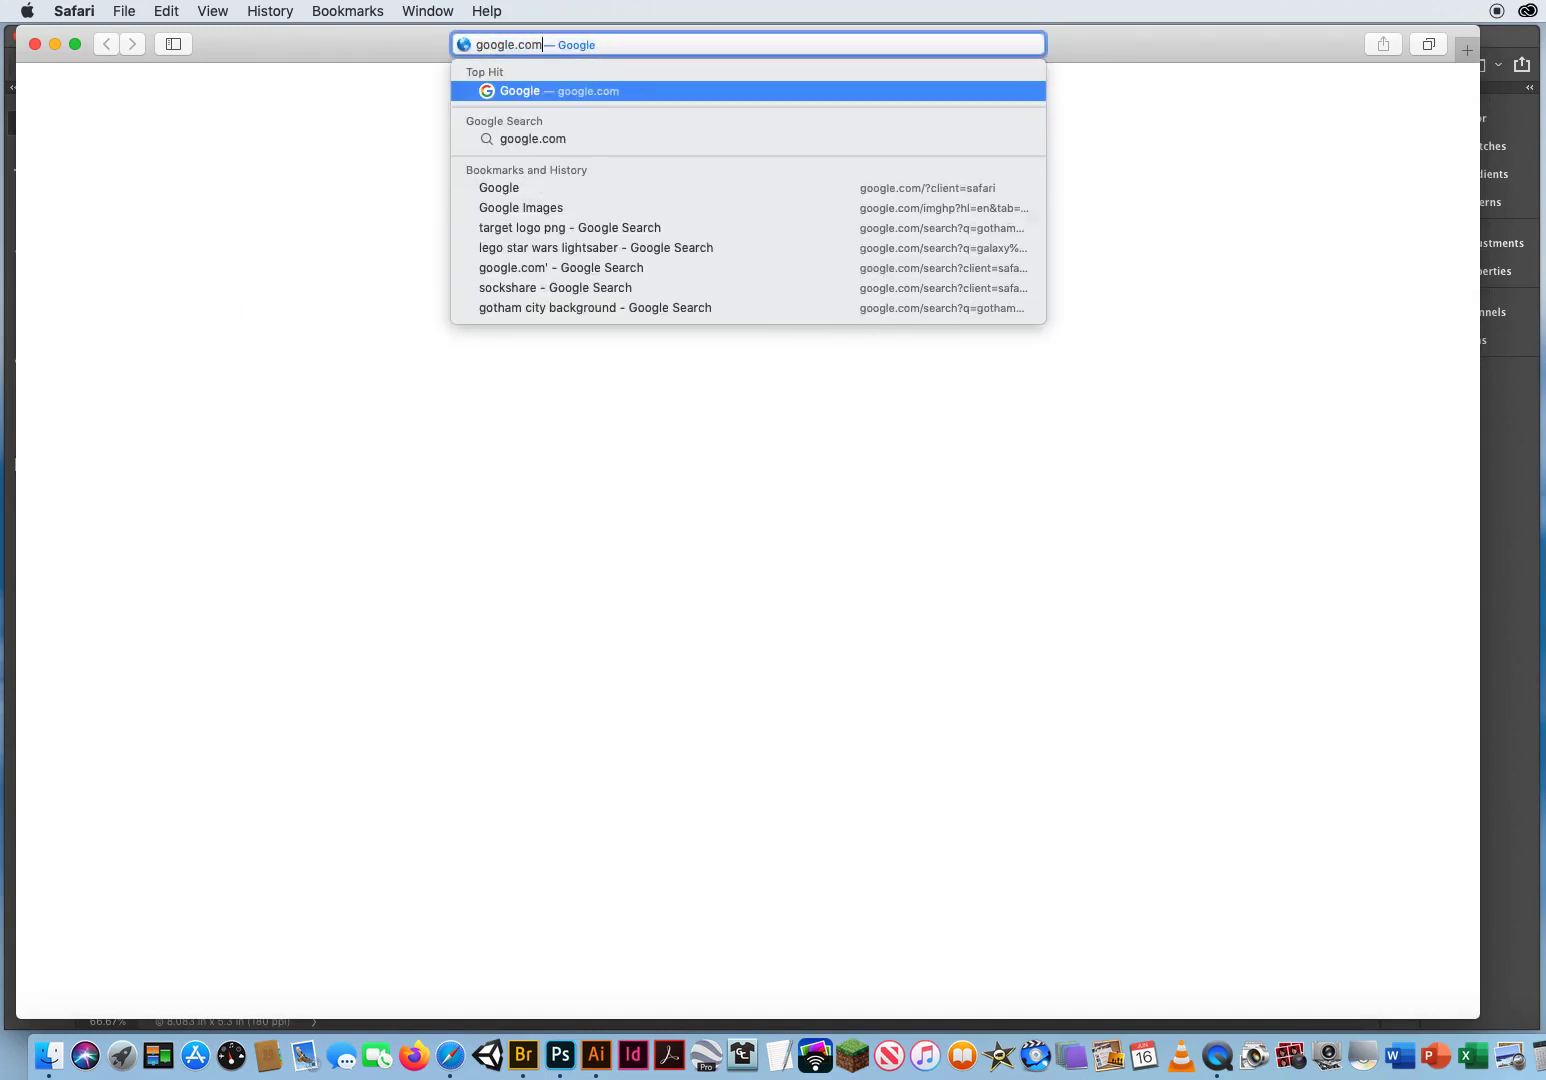
pyautogui.press('Return')
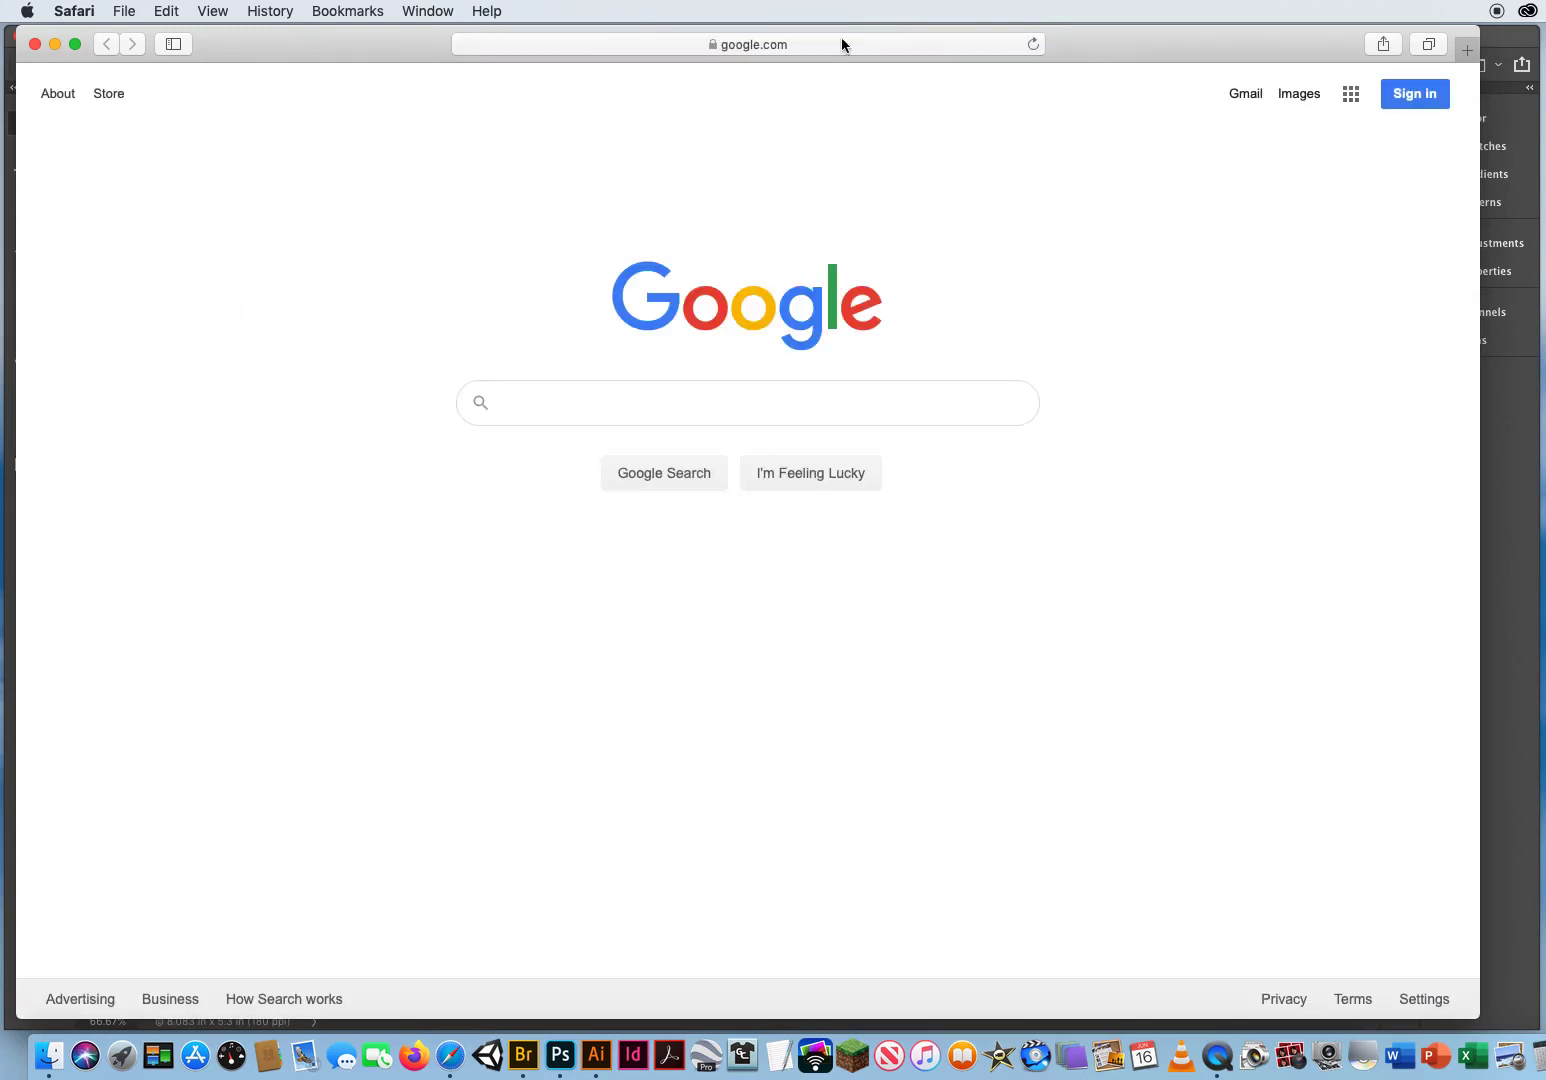
pyautogui.click(1289, 97)
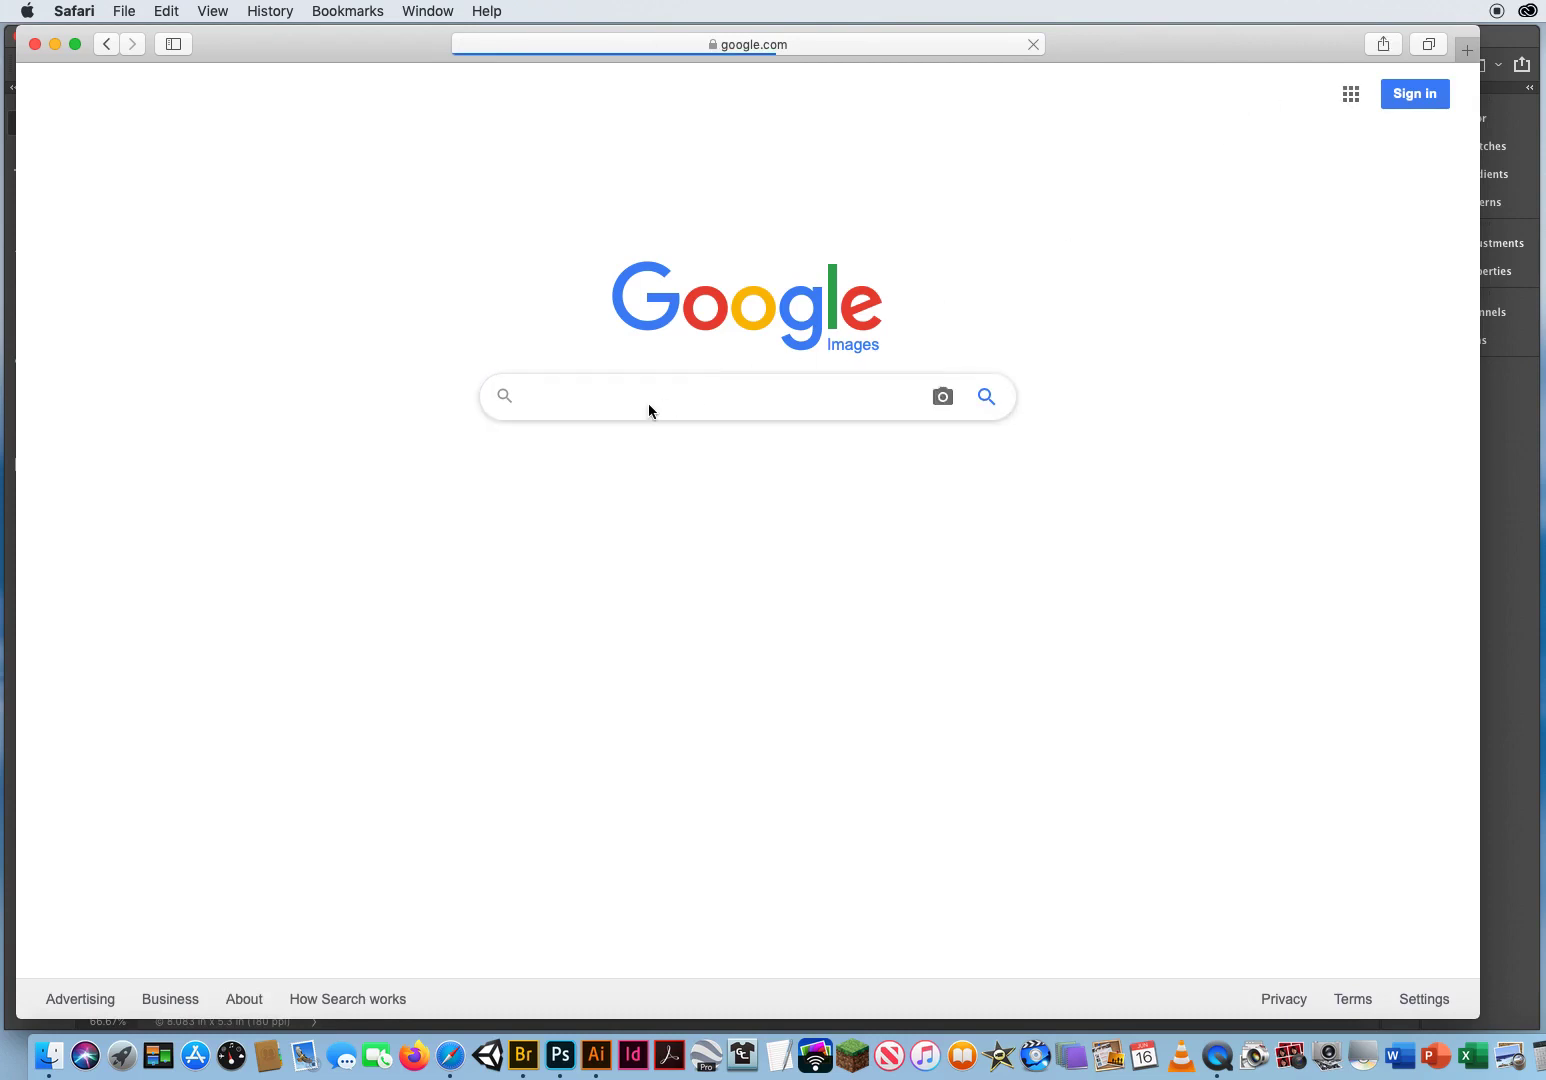
pyautogui.write('pho')
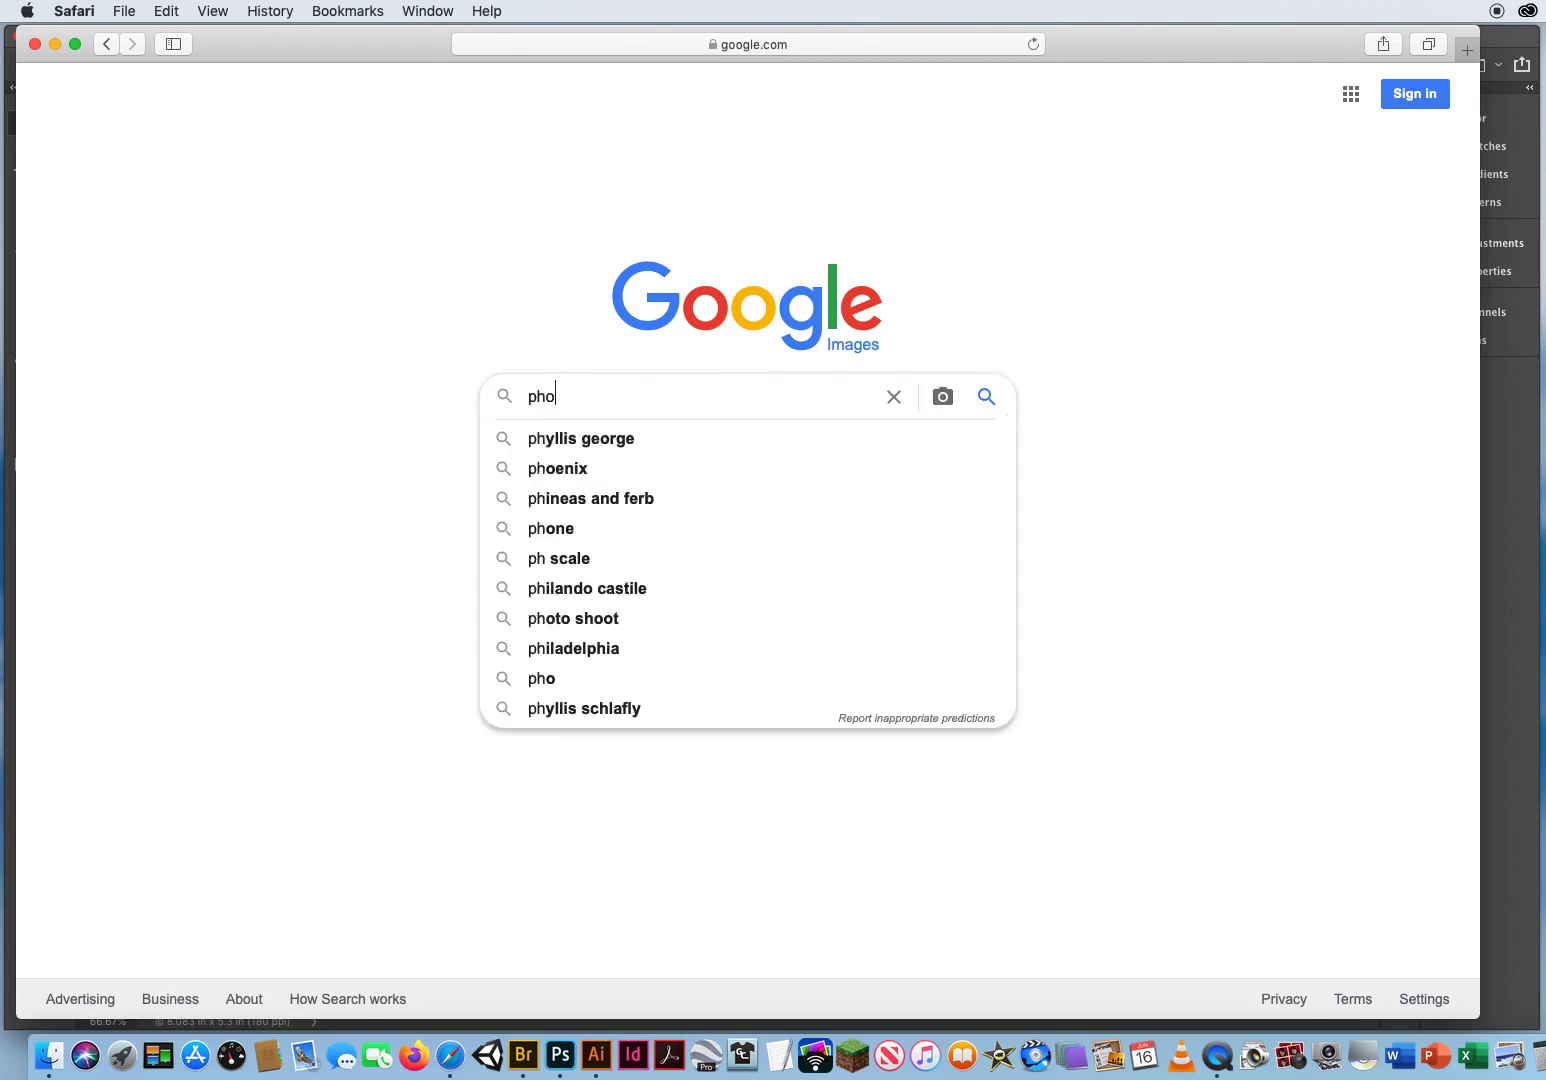
pyautogui.write('toshop liquify ')
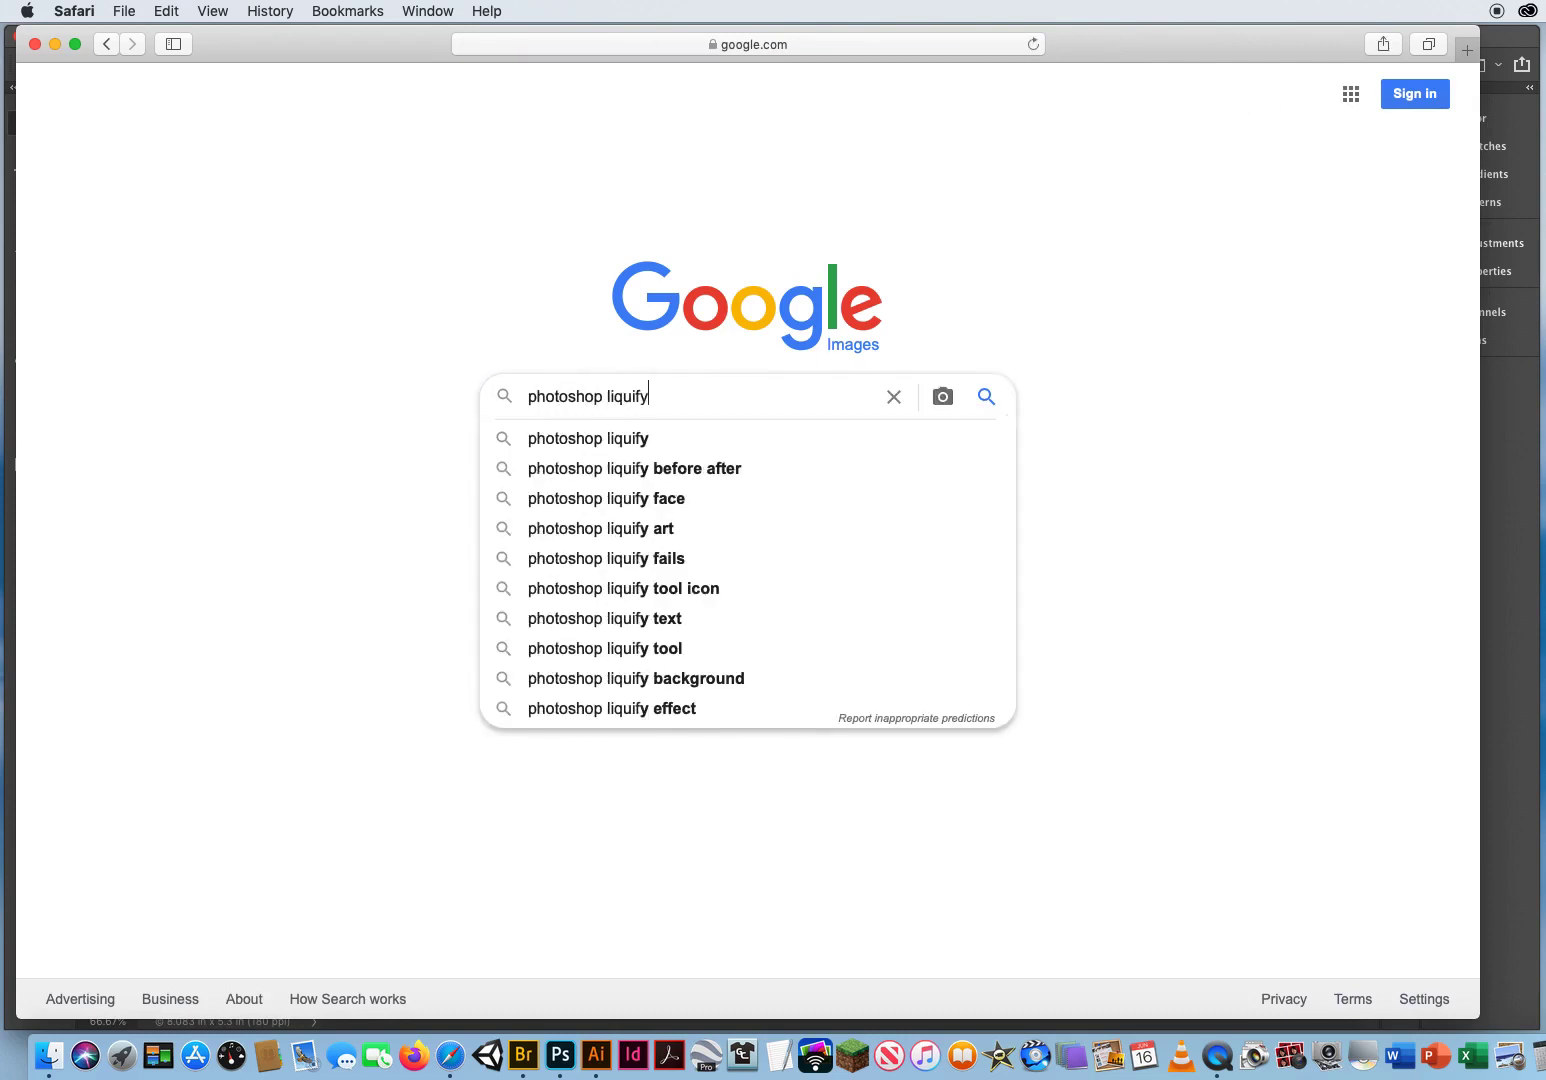
pyautogui.write('portraits')
pyautogui.press('Return')
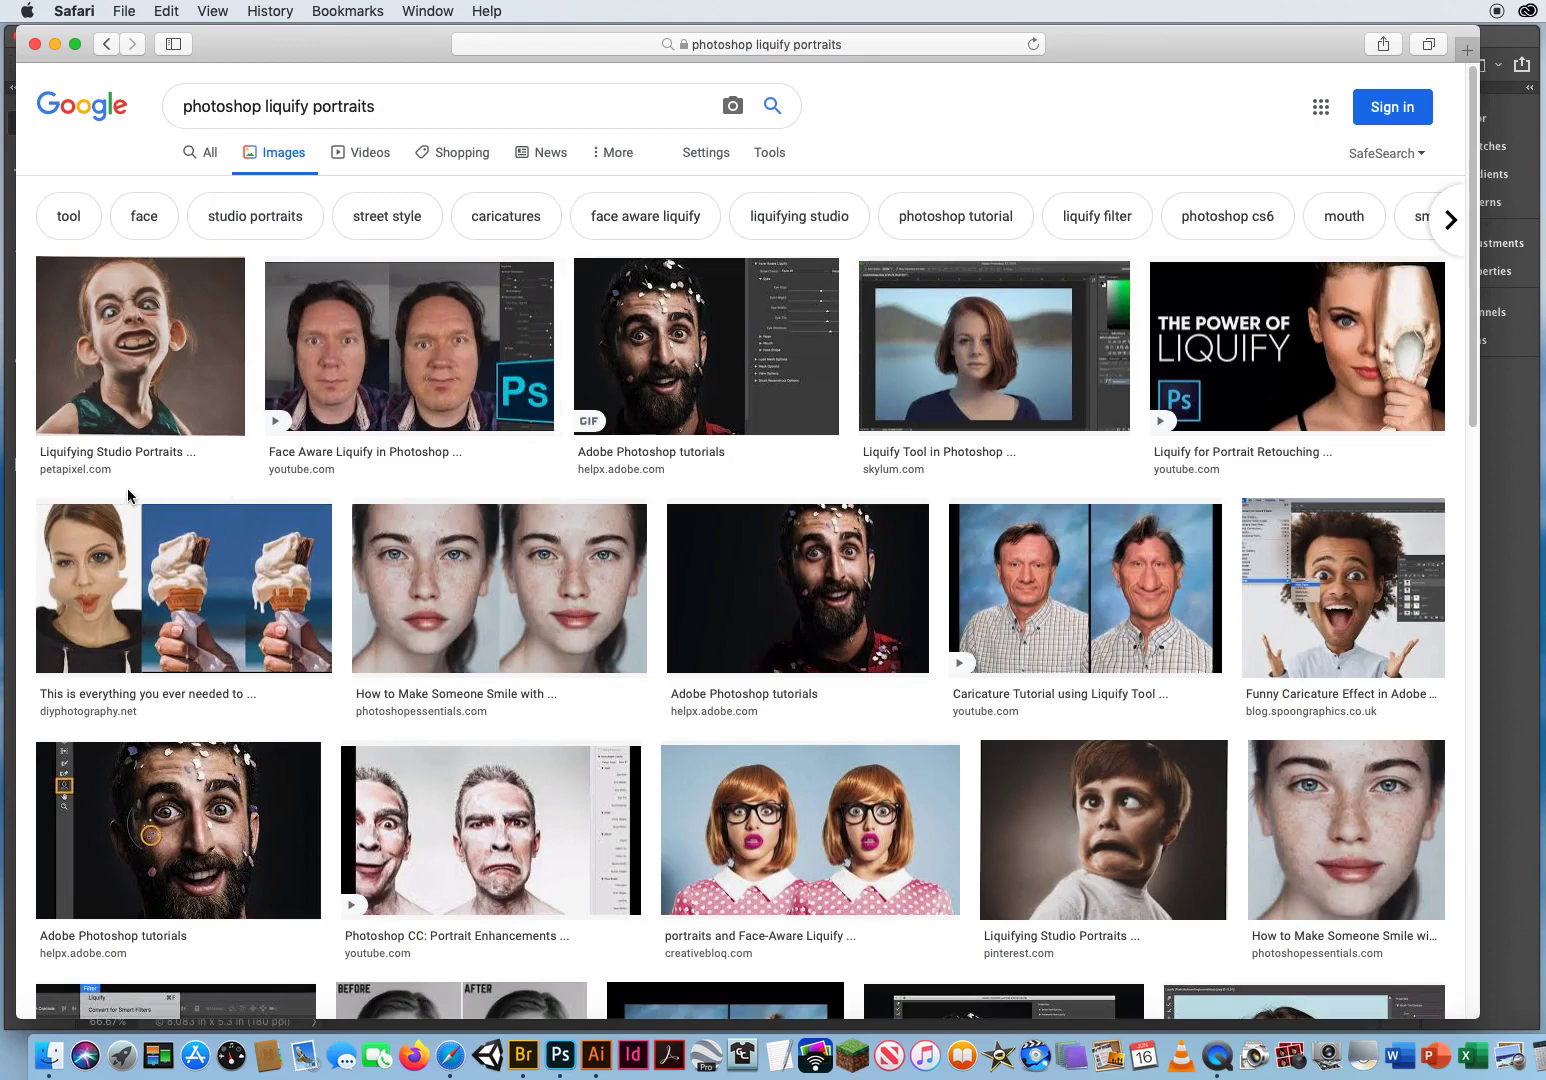
# - Preview the PetaPixel caricature of the girl and the related ShockBlast caricature of the boy
pyautogui.click(130, 345)
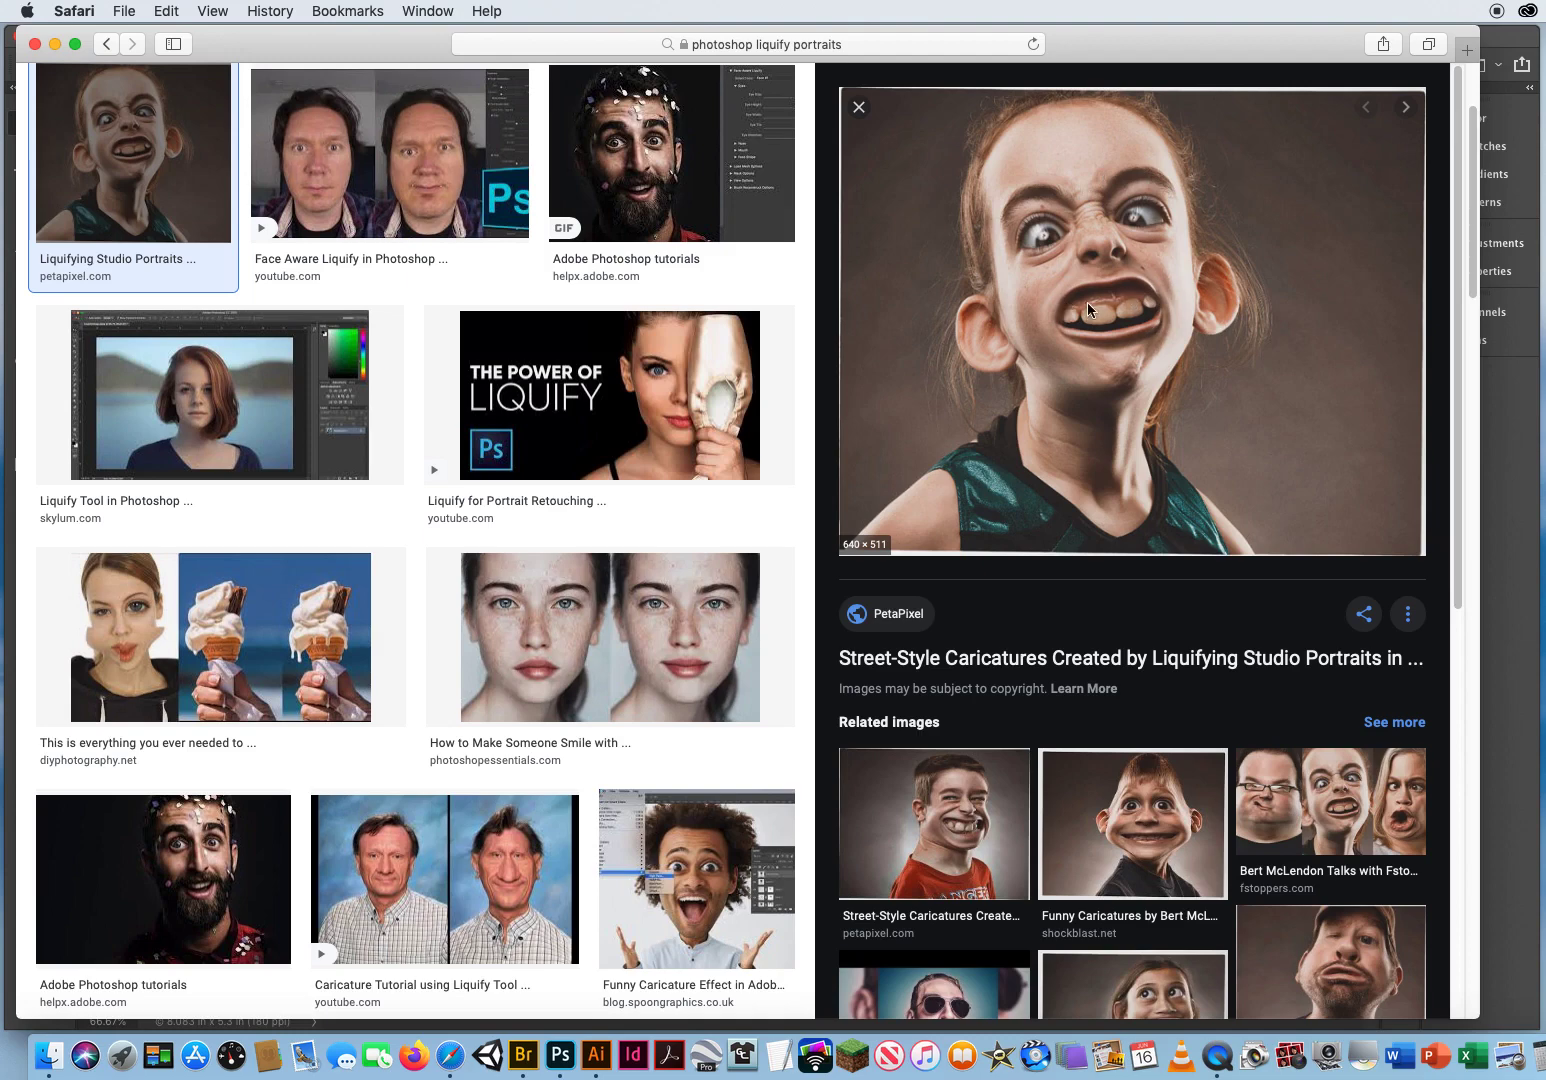
pyautogui.click(1130, 812)
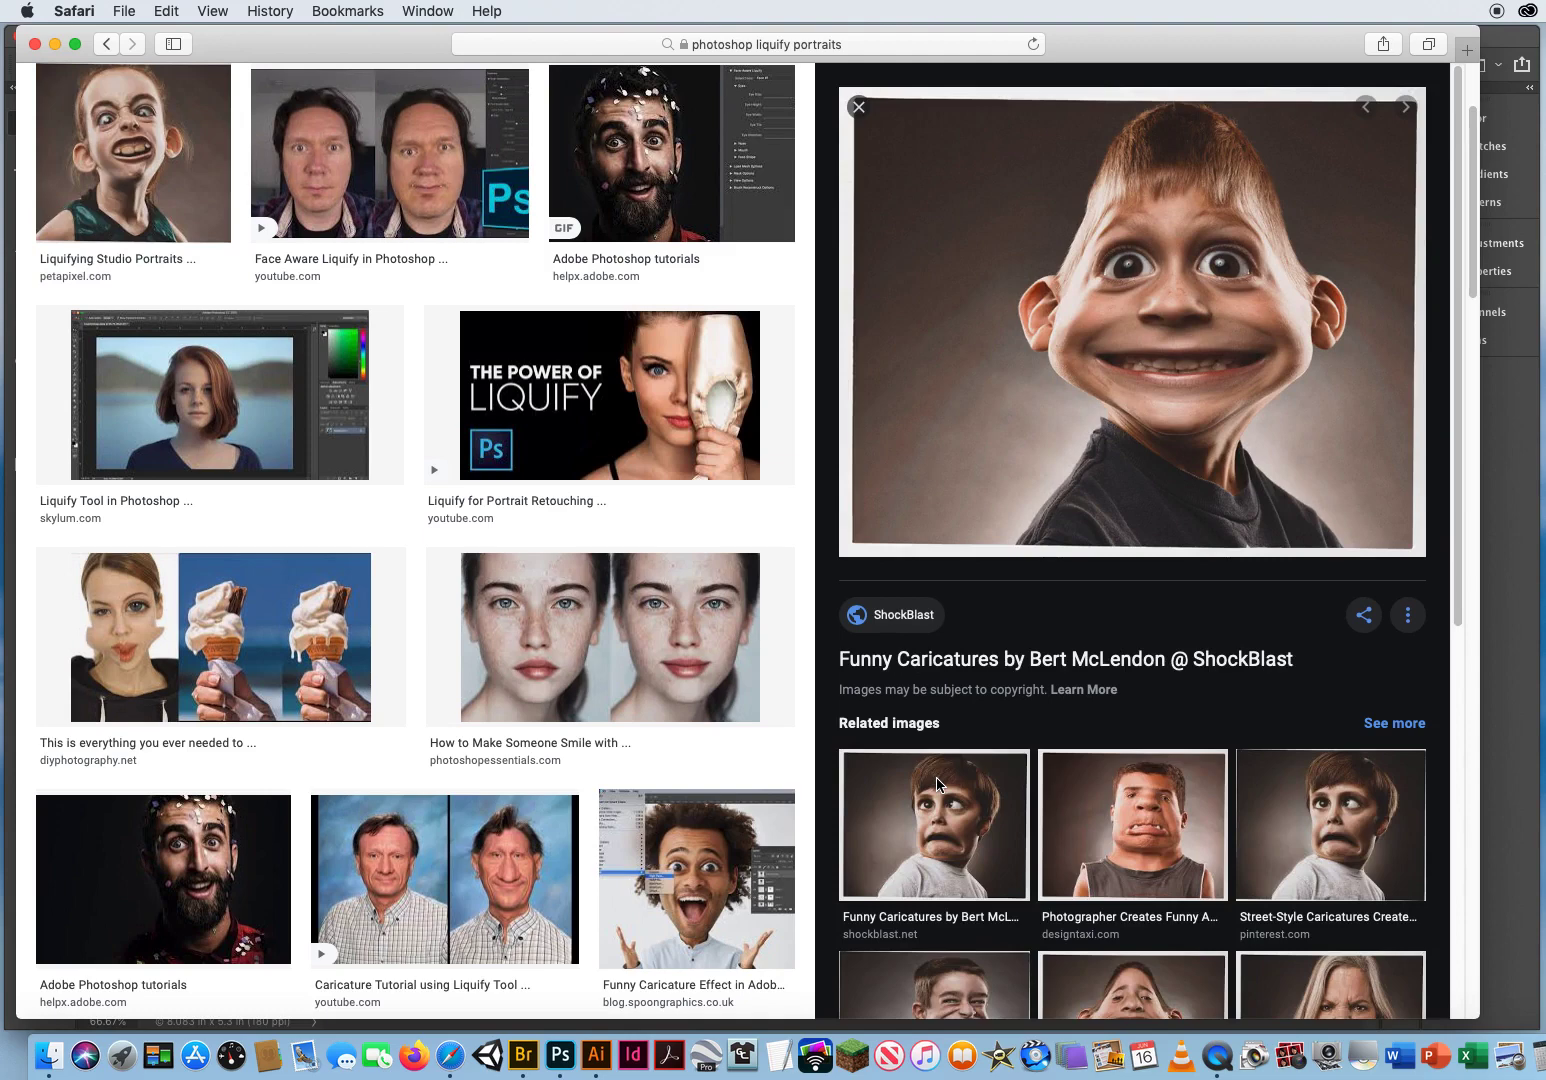
# - Preview the related DesignTAXI caricature of the man, the Foto[GEN]ERELL frowning girl and the Fstoppers girl in the green top
pyautogui.click(1102, 810)
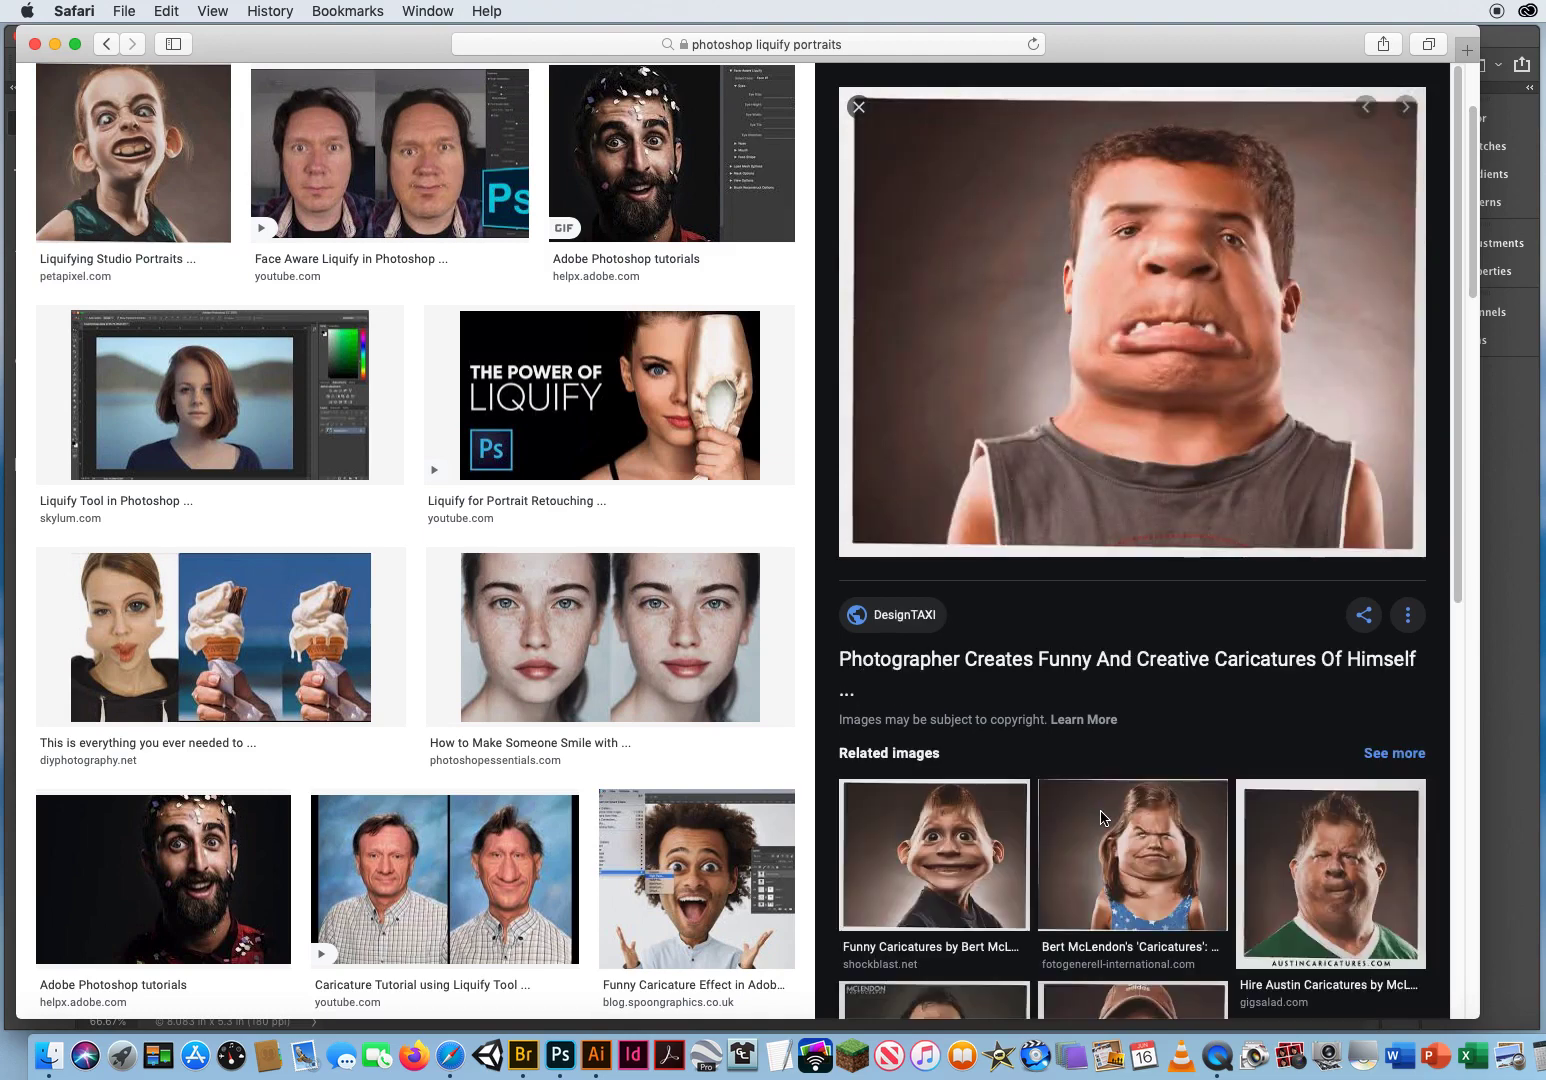
pyautogui.click(1156, 834)
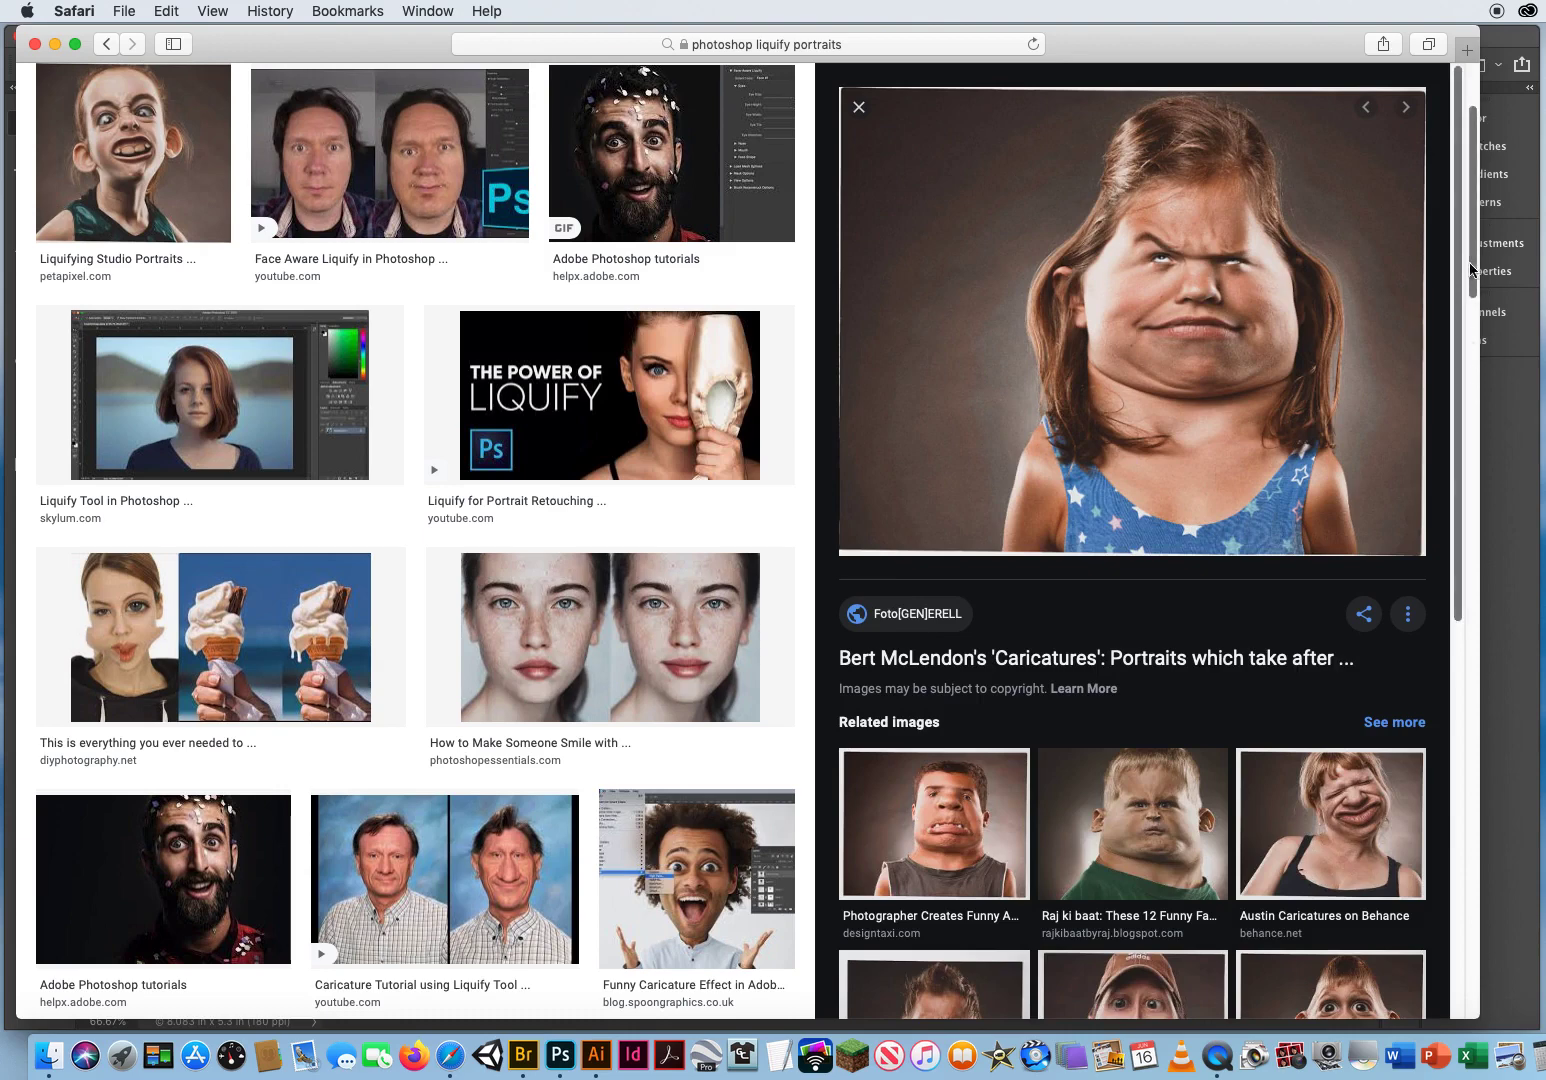
pyautogui.moveTo(1457, 265); pyautogui.dragTo(1405, 622)
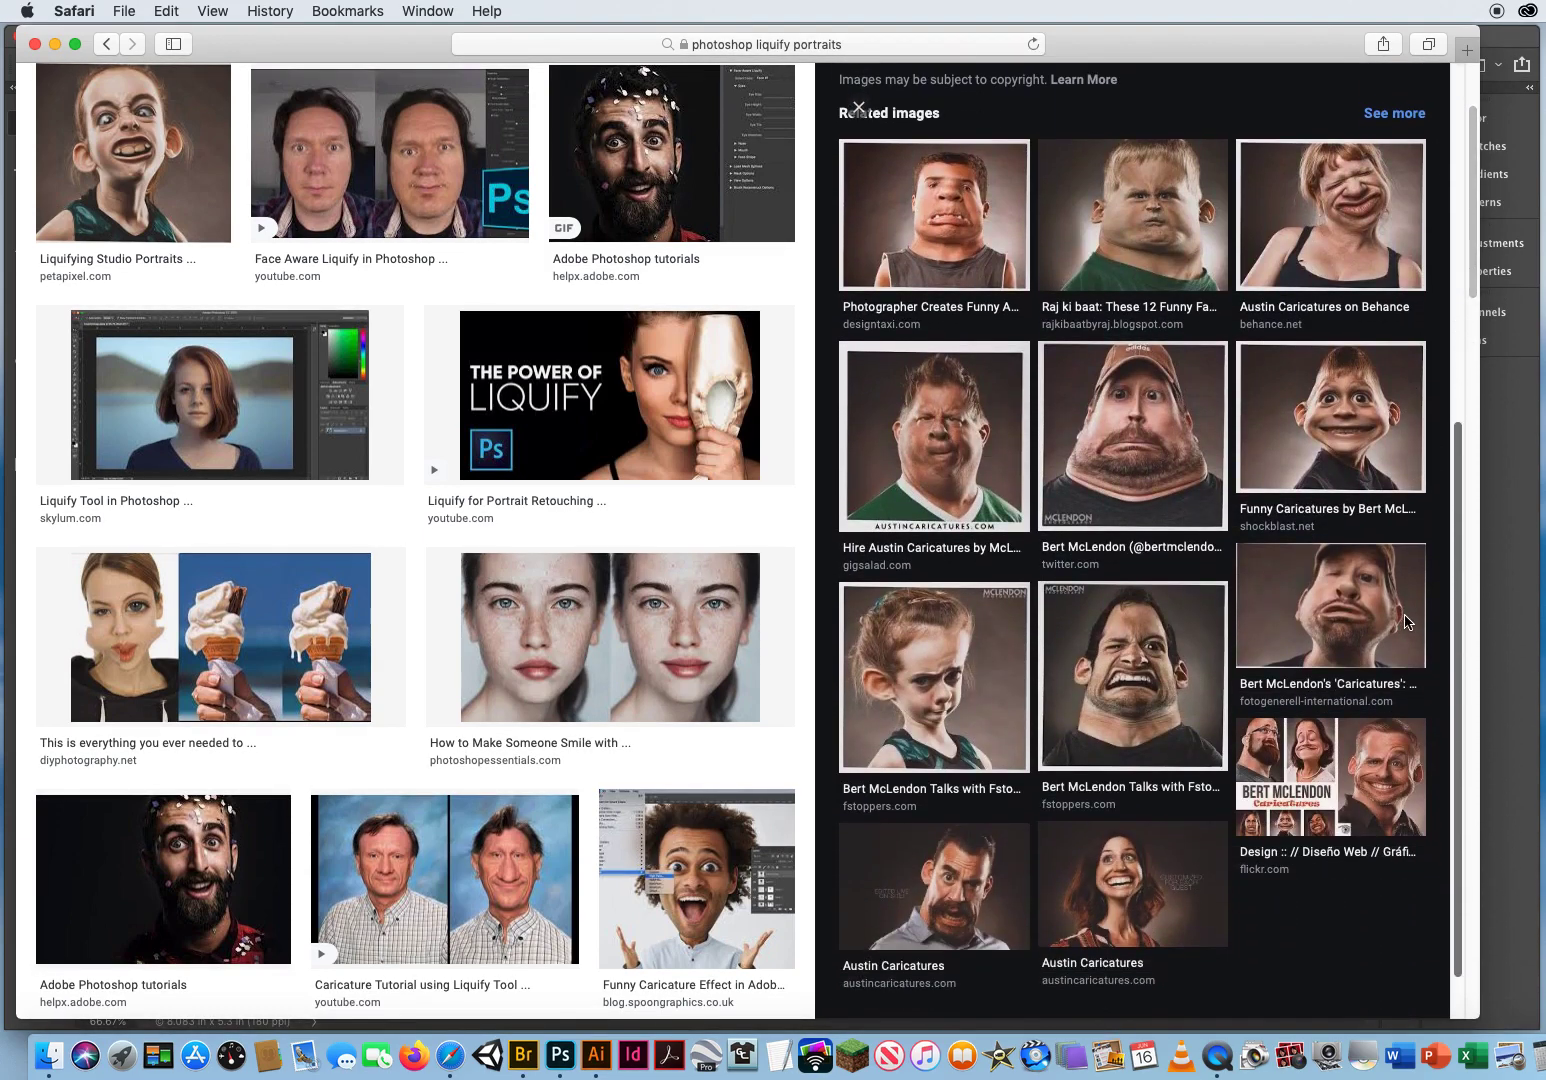
pyautogui.click(958, 680)
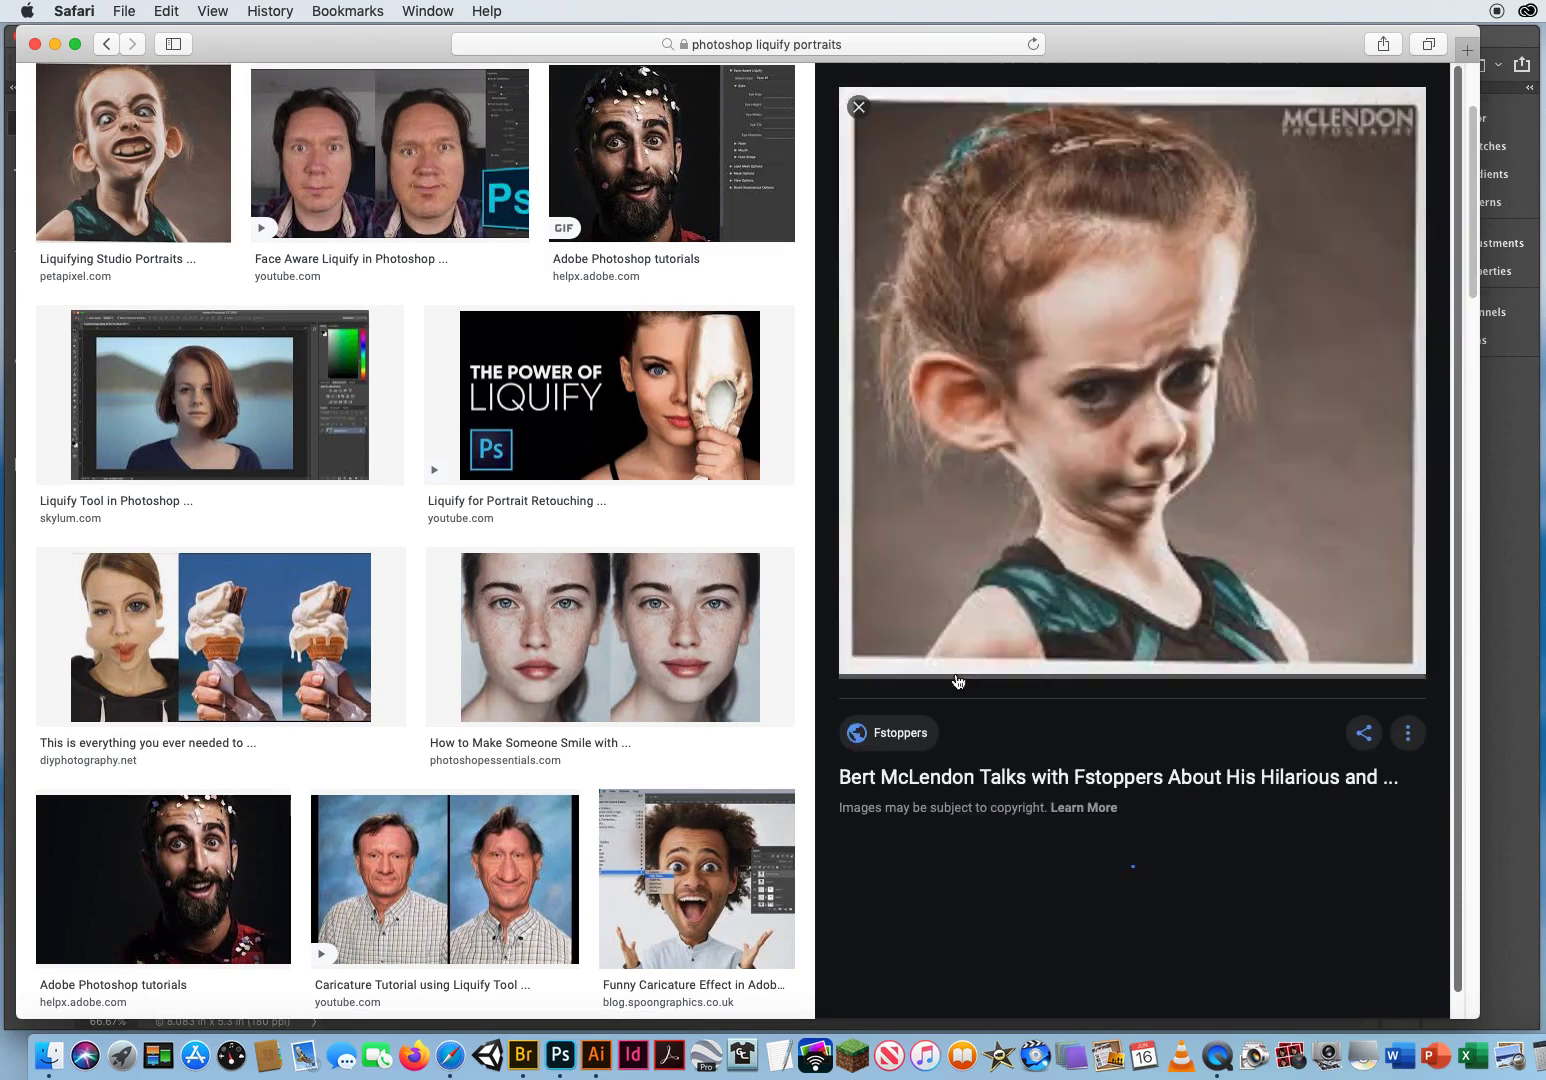
# - Preview the related GigSalad caricature of the wide-eyed man and the Austin Caricatures portrait of the long-necked woman with glasses
pyautogui.moveTo(1458, 422); pyautogui.dragTo(1427, 655)
pyautogui.scroll(-5, 1410, 681)
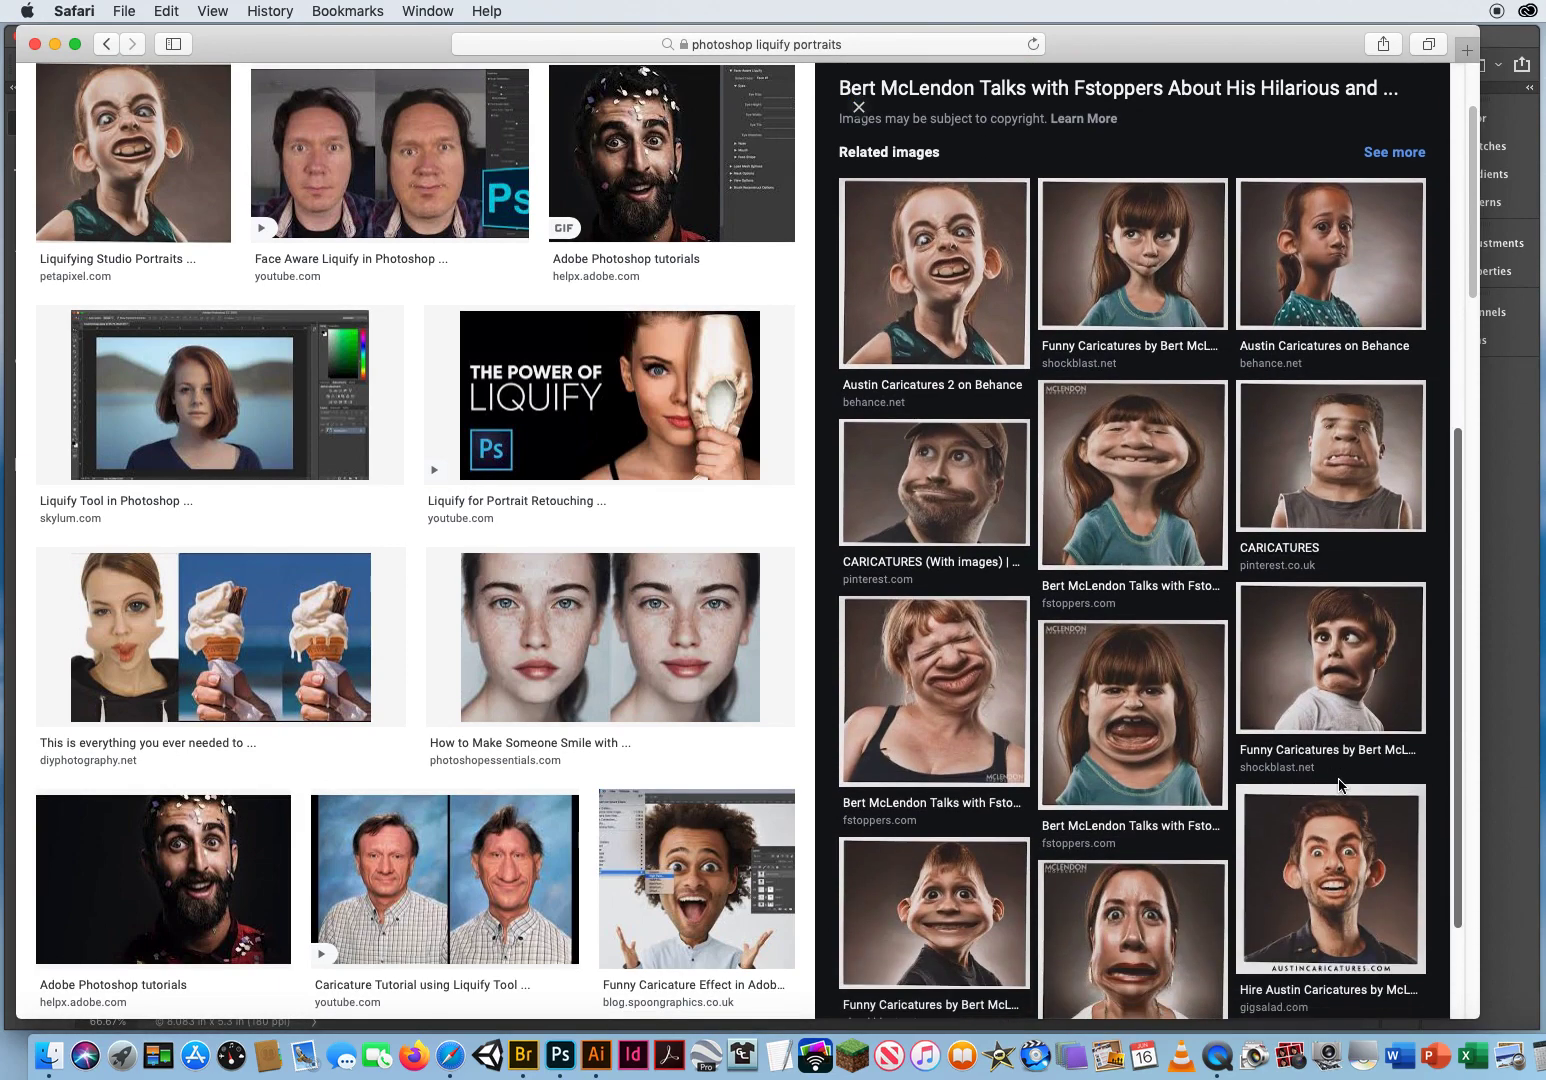
pyautogui.scroll(-1, 1331, 794)
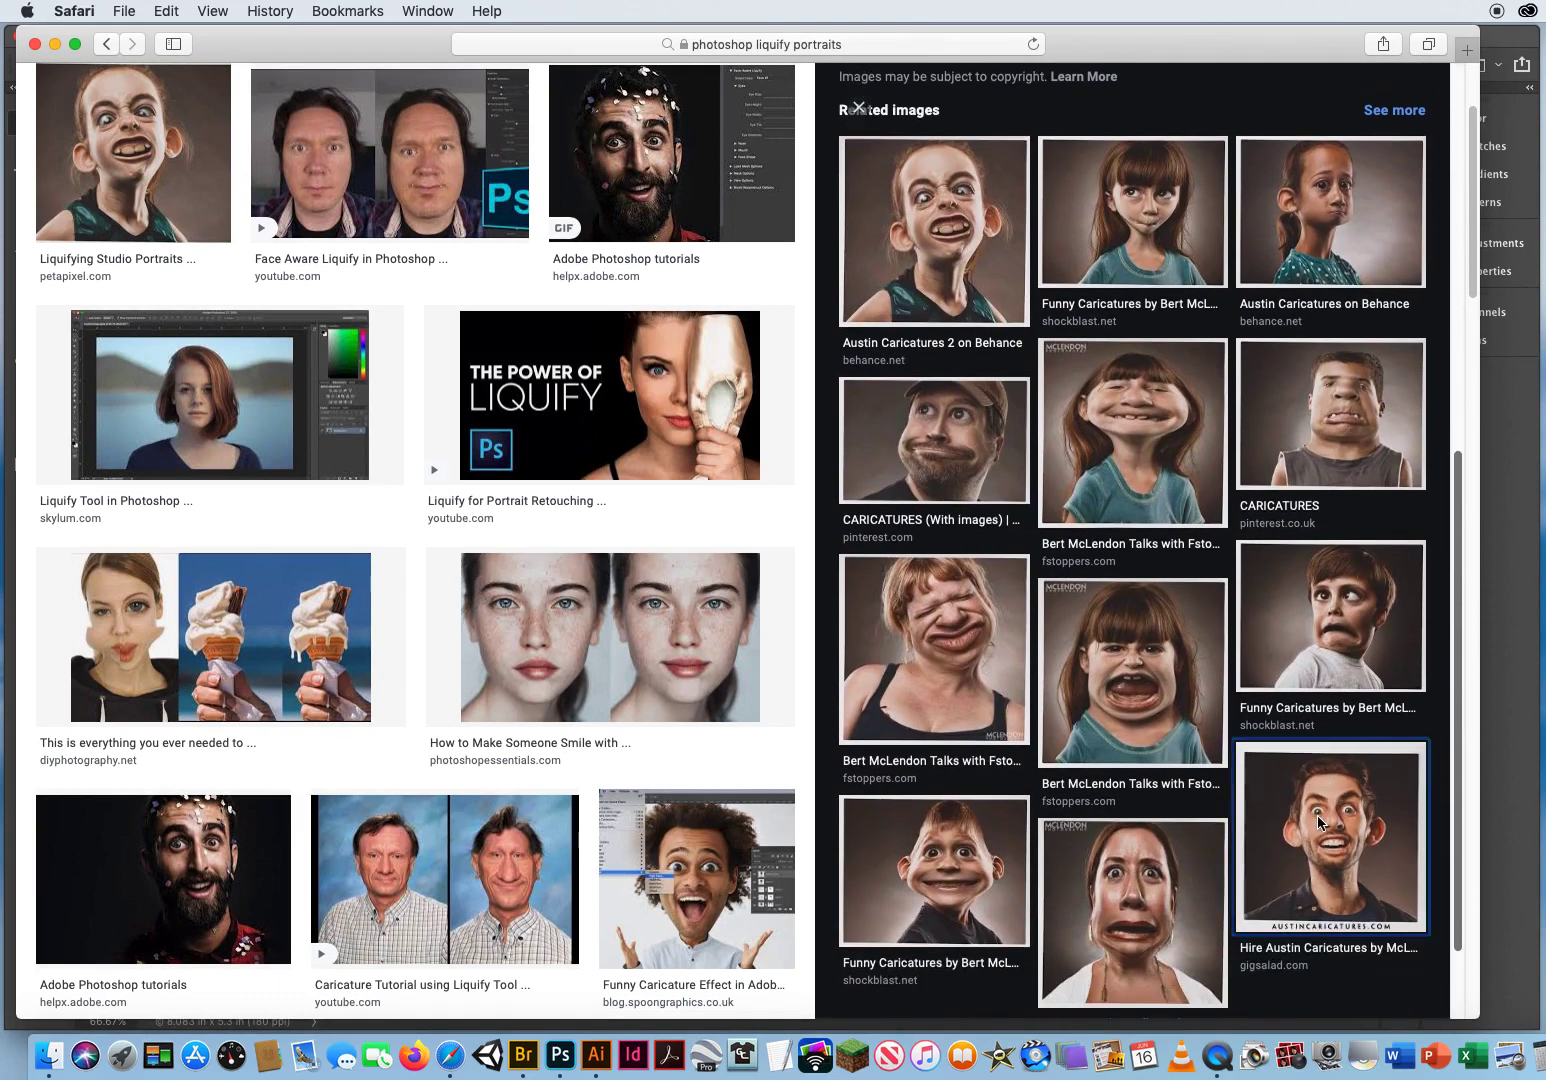
pyautogui.click(1318, 822)
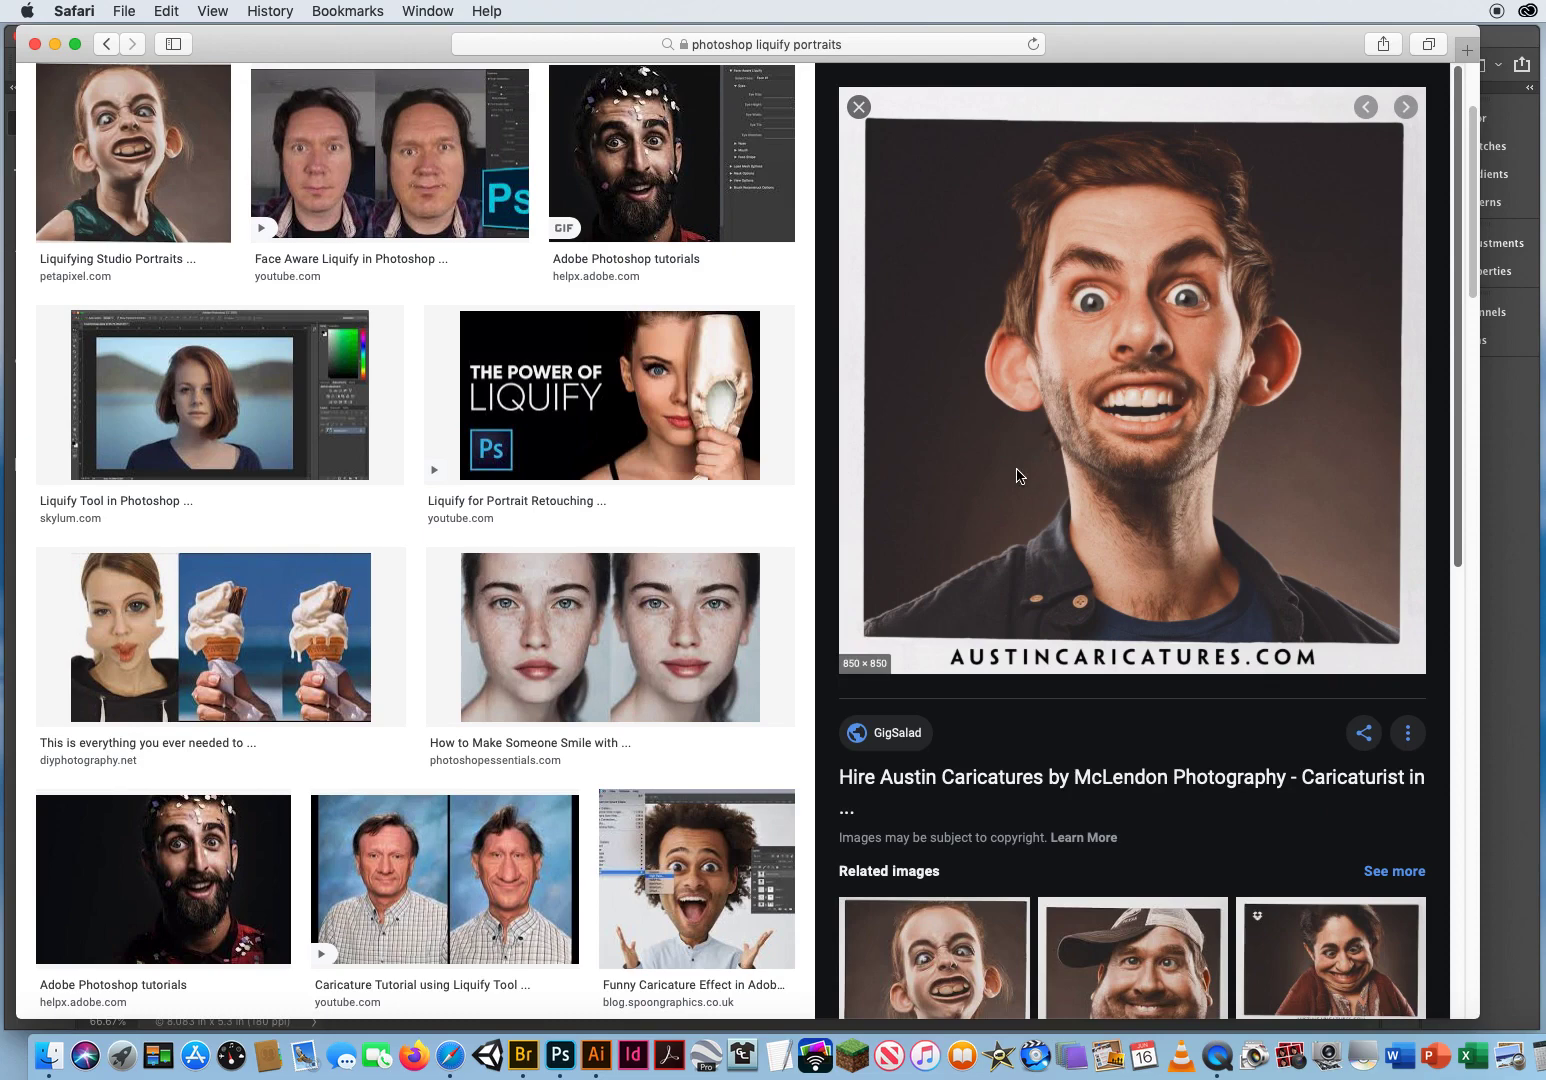
pyautogui.moveTo(1456, 440); pyautogui.dragTo(1404, 772)
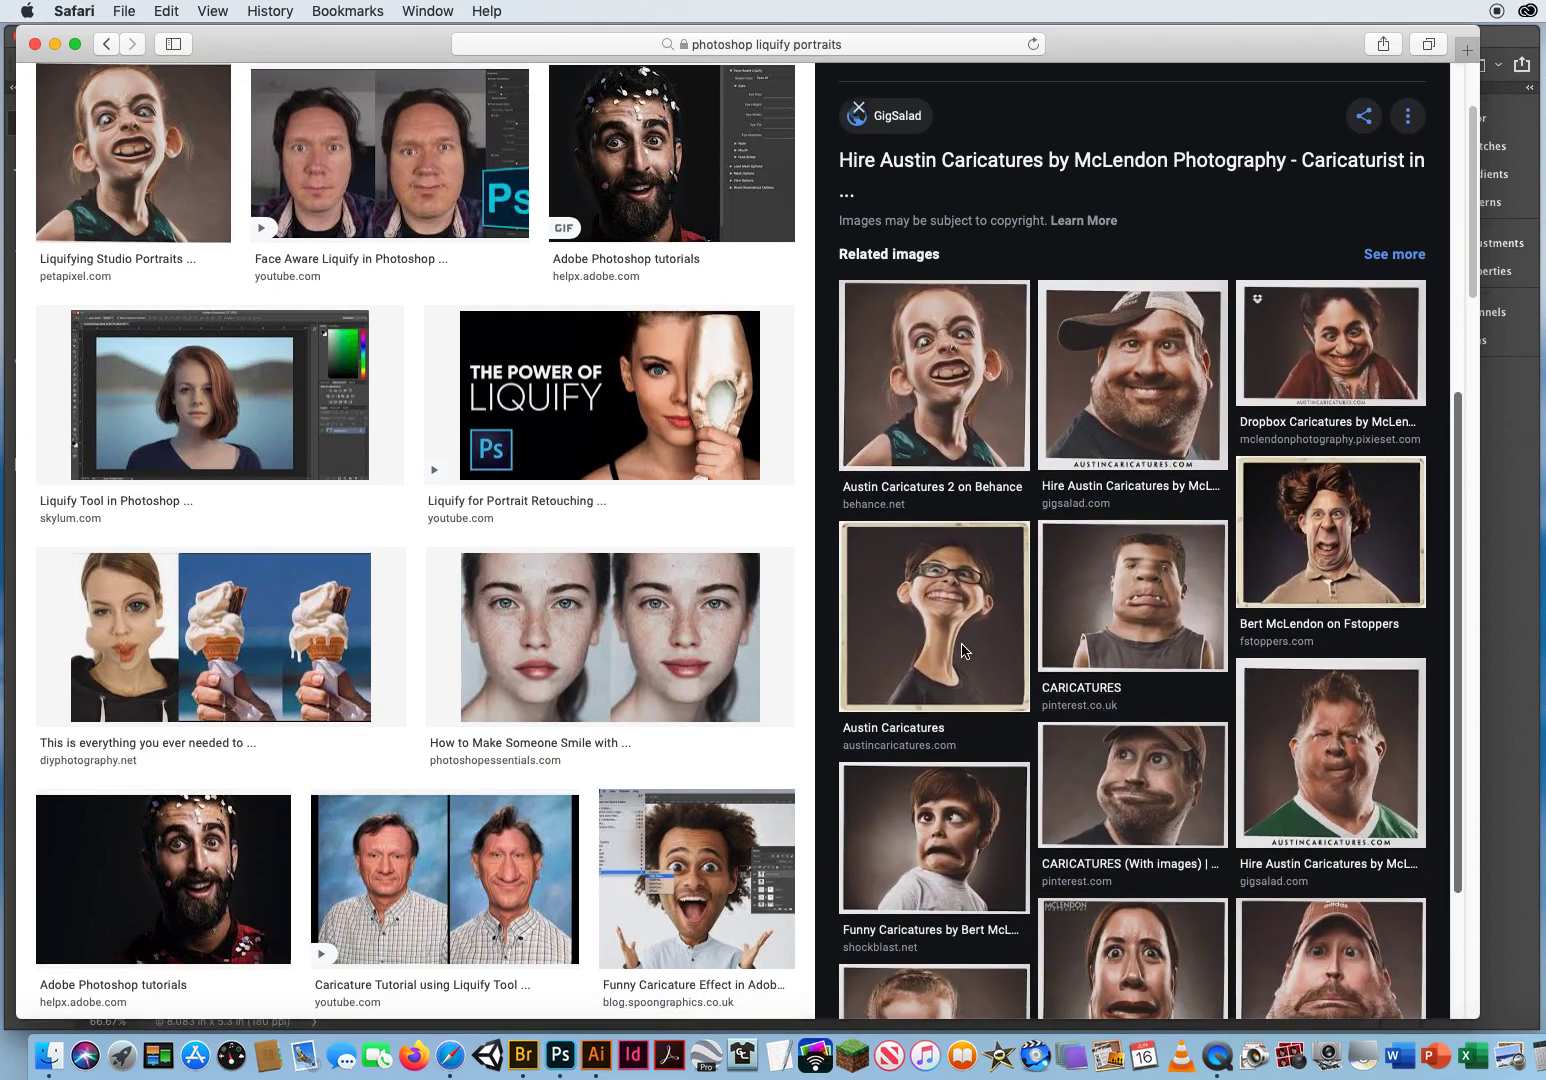
pyautogui.click(942, 616)
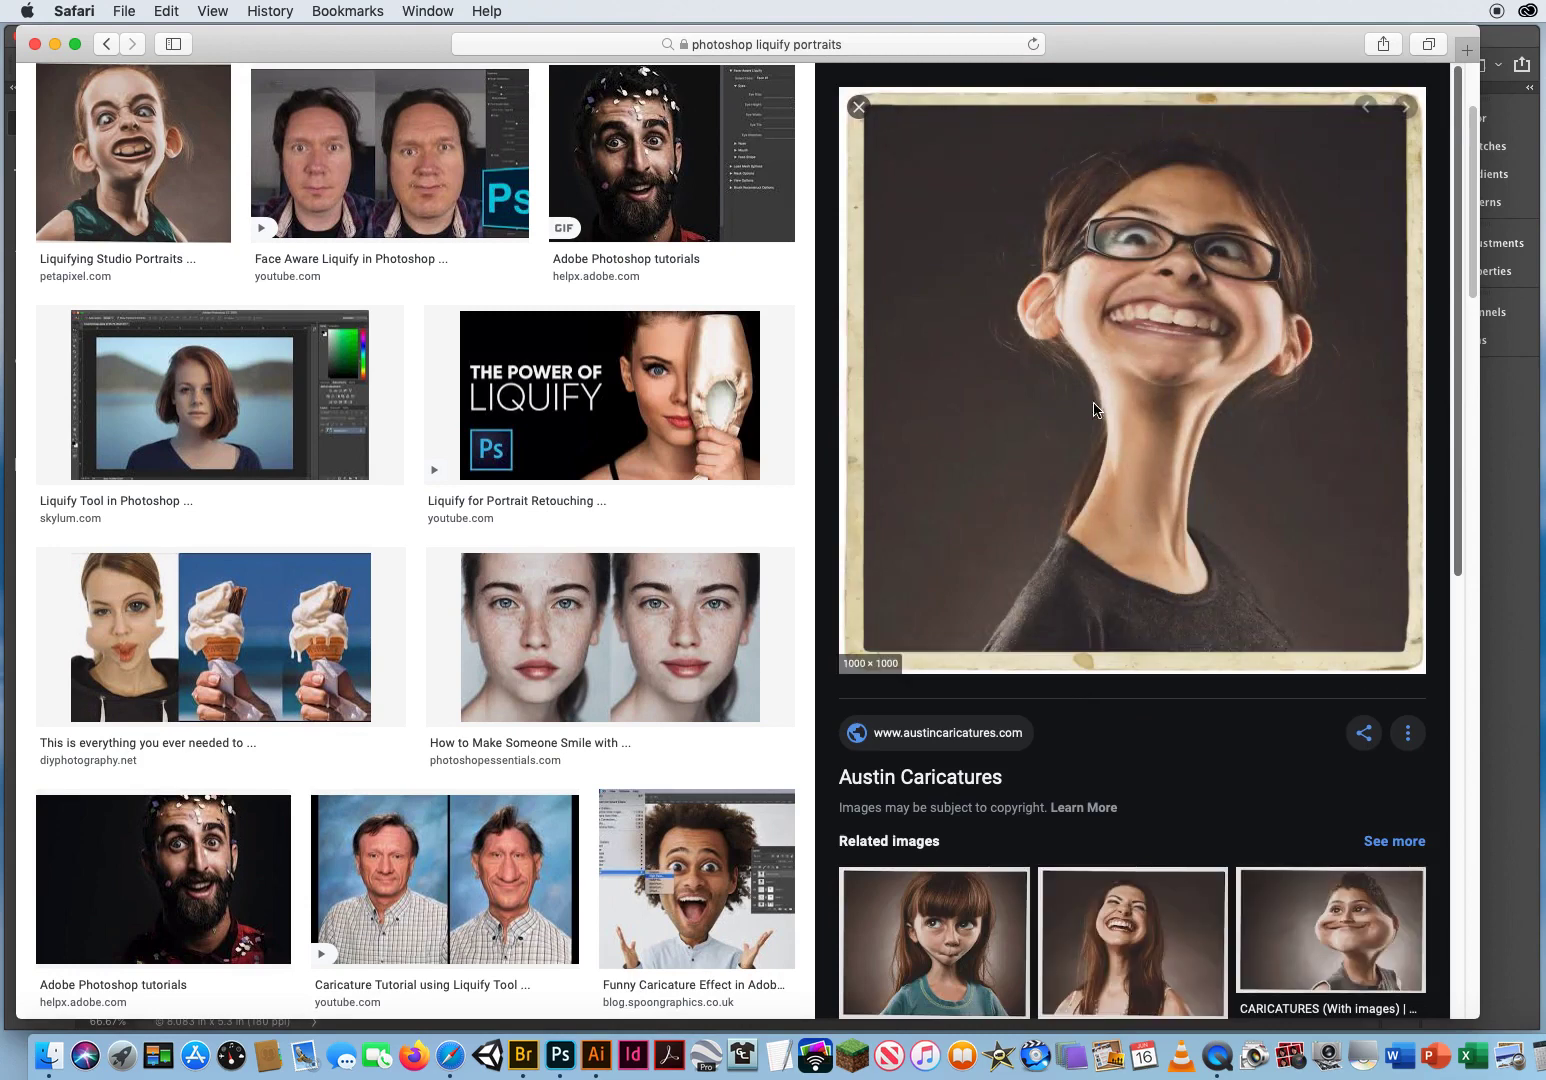
# - Hide Safari to return to the baby caricature in Photoshop and deselect Layer 1
pyautogui.click(77, 12)
pyautogui.click(127, 263)
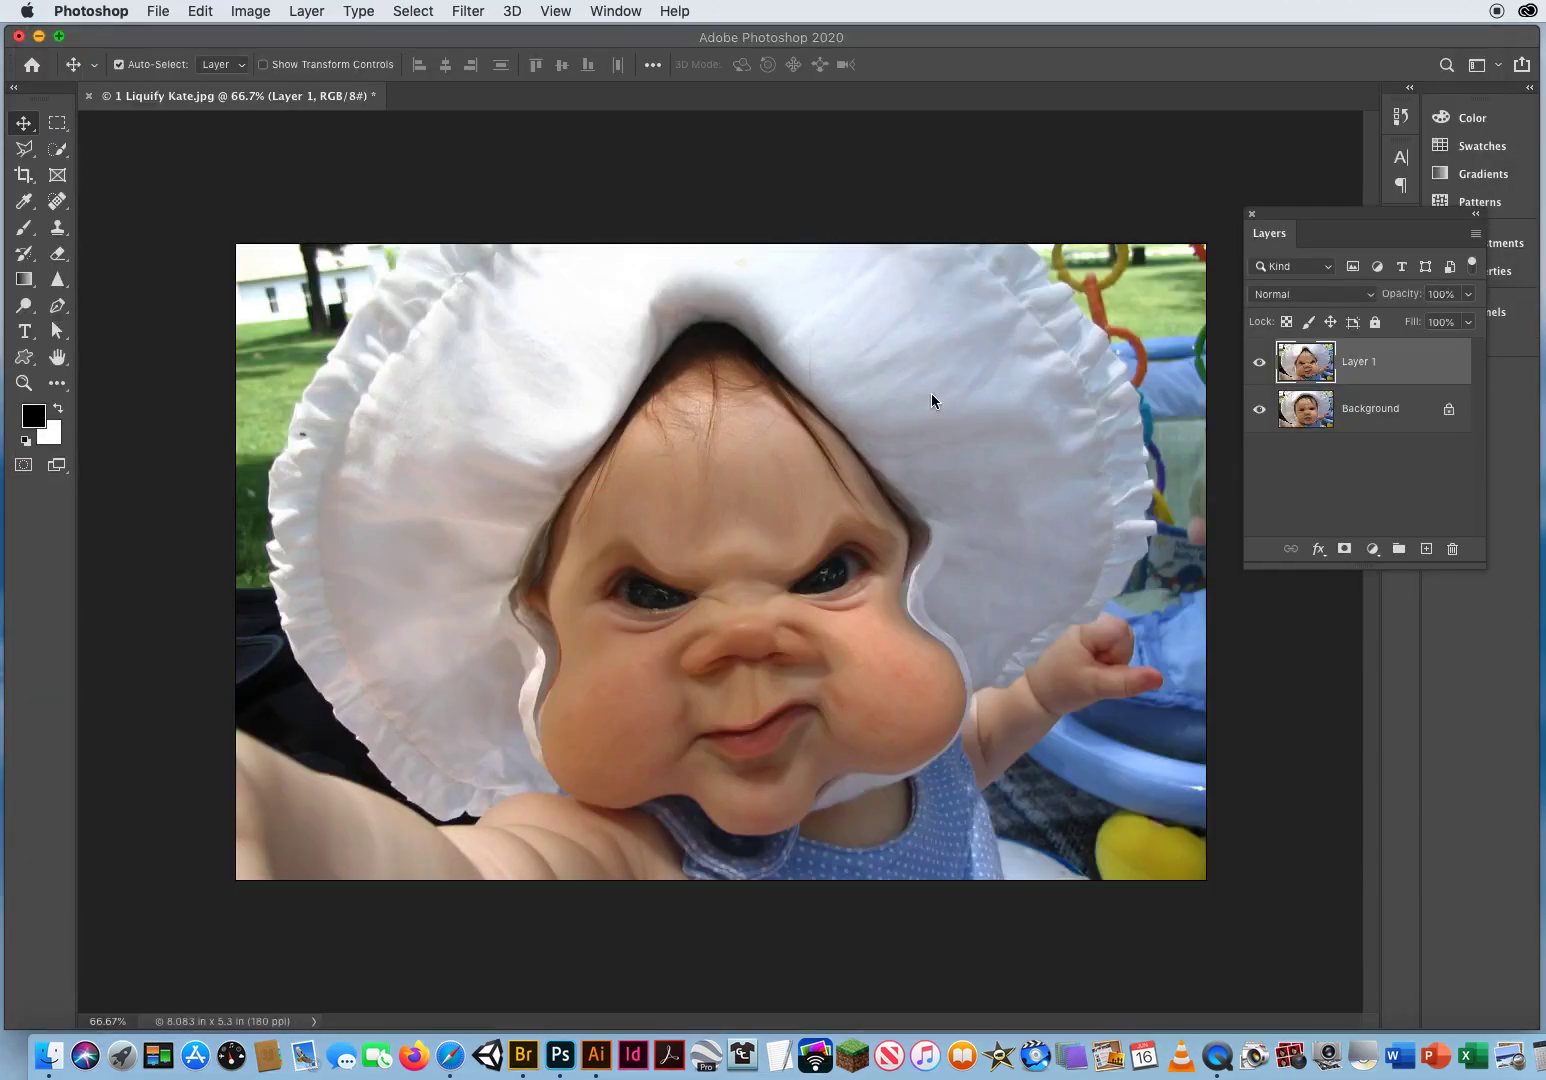
pyautogui.click(820, 222)
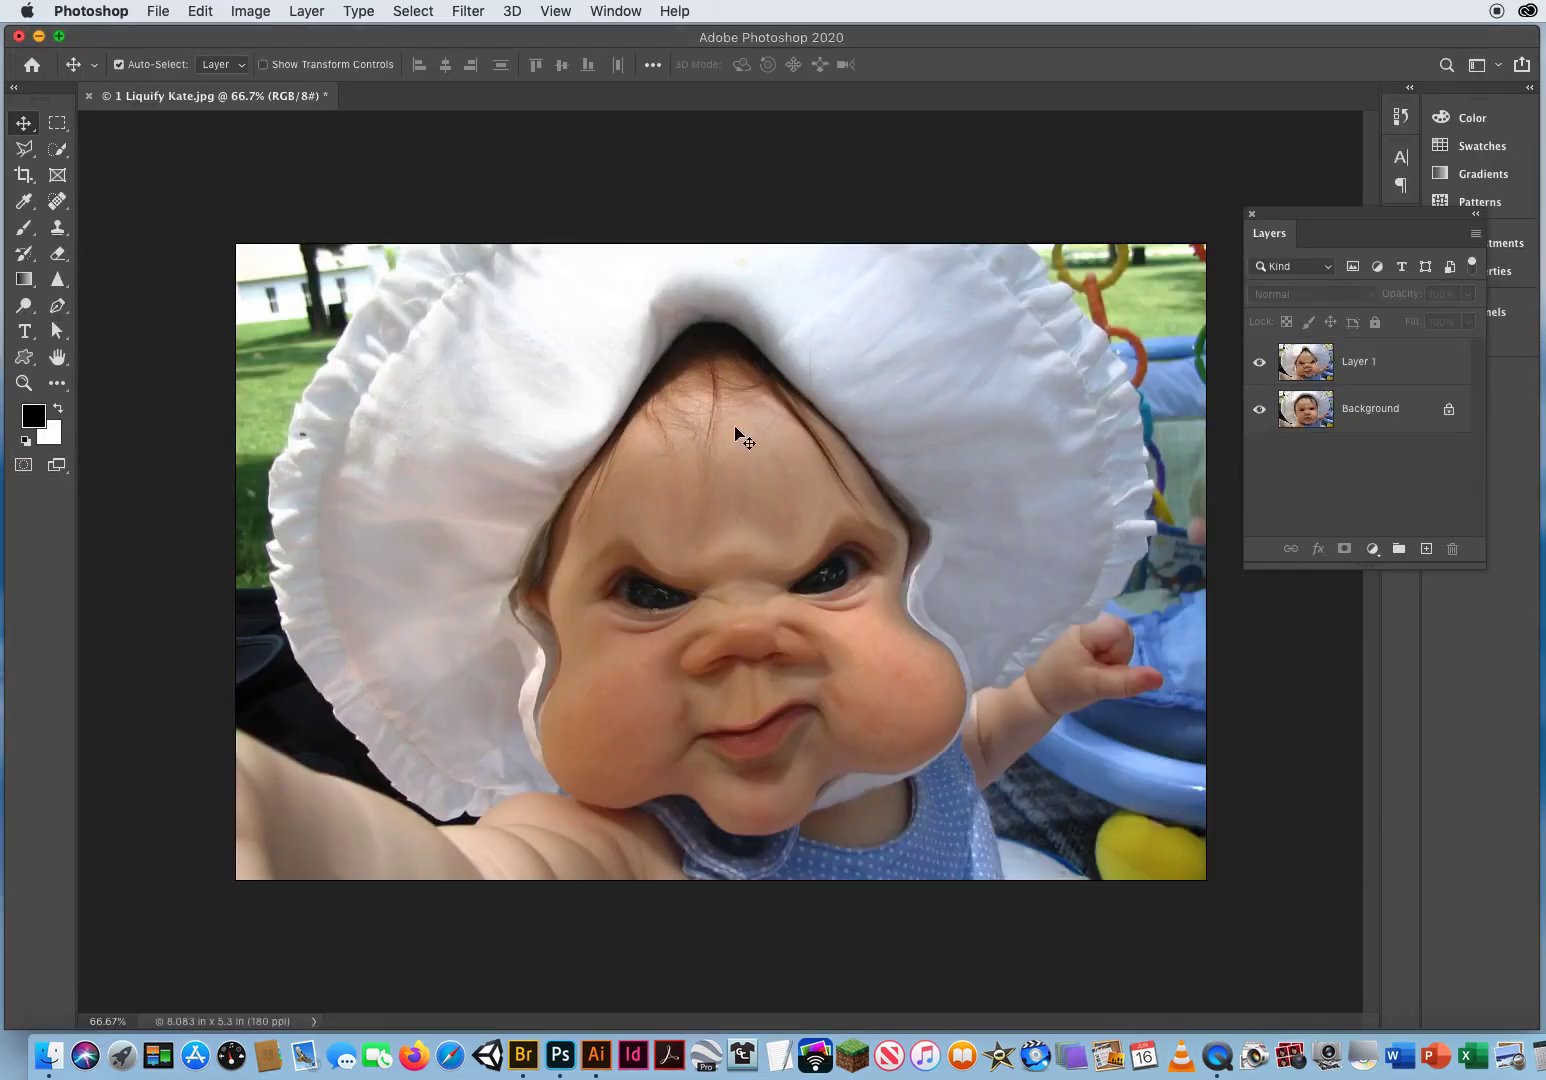